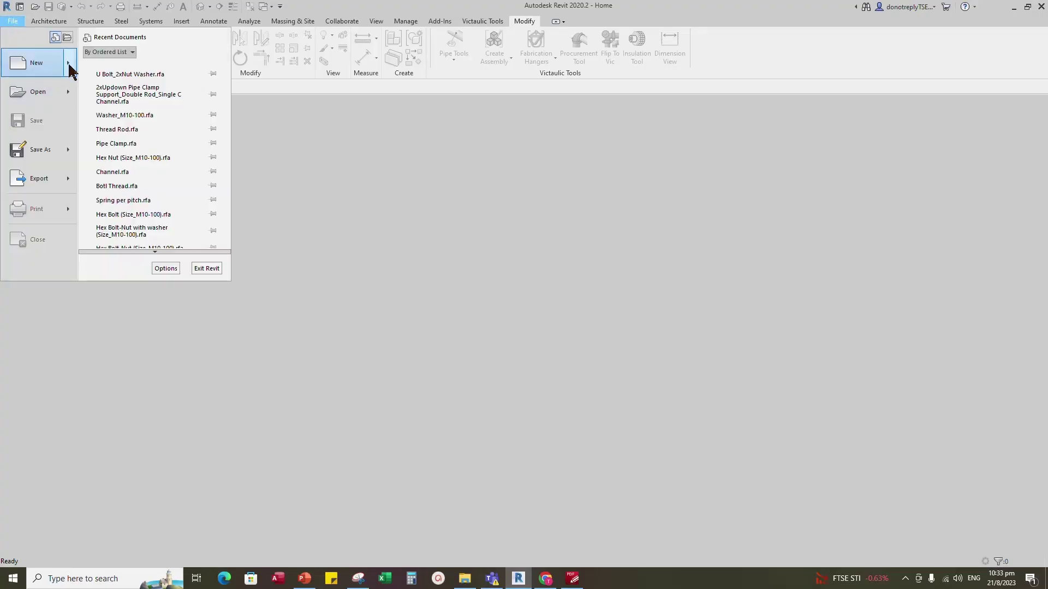
- Create a new Generic Models family from a template and open its Front elevation view
mouse_move(33, 64)
click(66, 66)
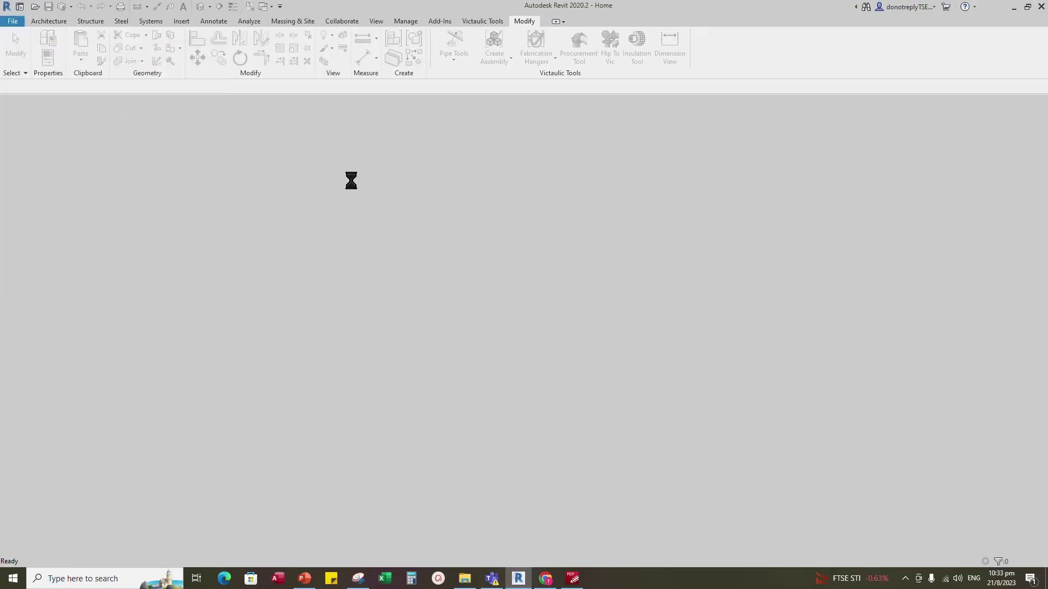
scroll(523, 336, down, 5)
click(459, 276)
click(663, 405)
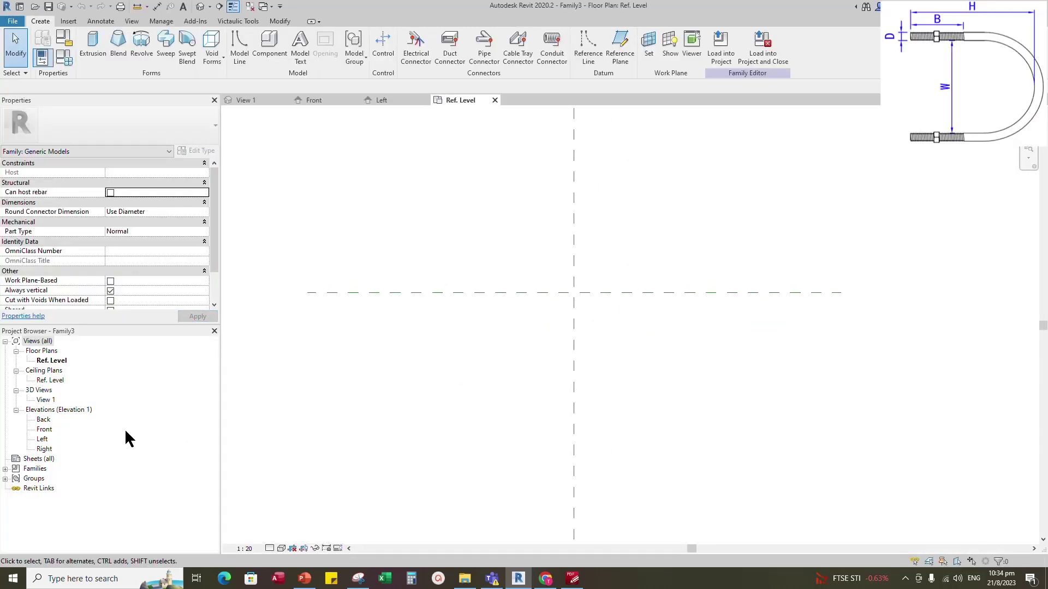
double_click(44, 429)
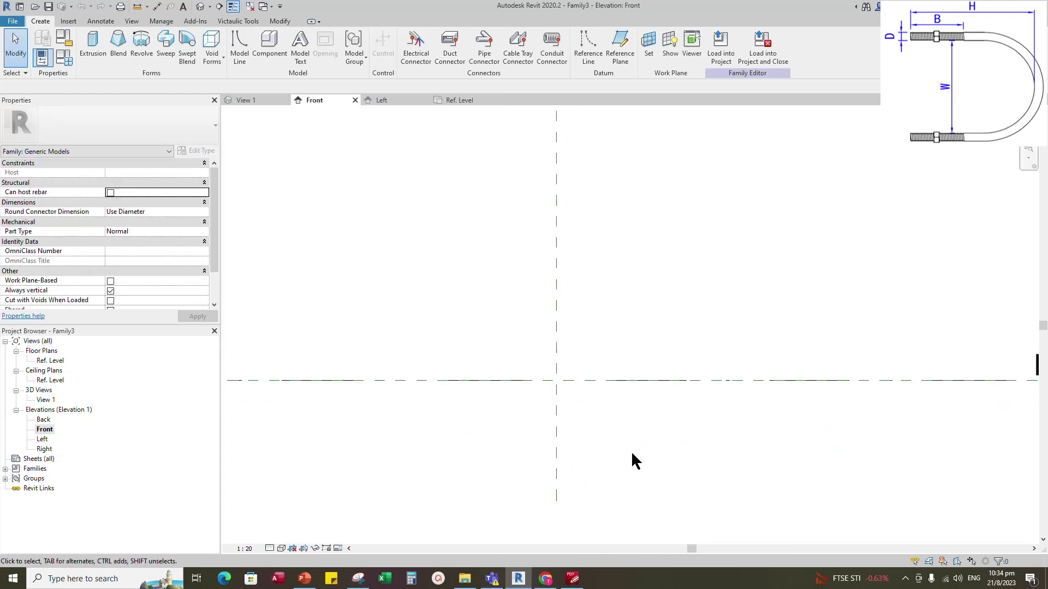
- Place reference planes offset 100 mm on both sides of the Center (Left/Right) plane and 100 mm above the Ref. Level
key(r)
key(p)
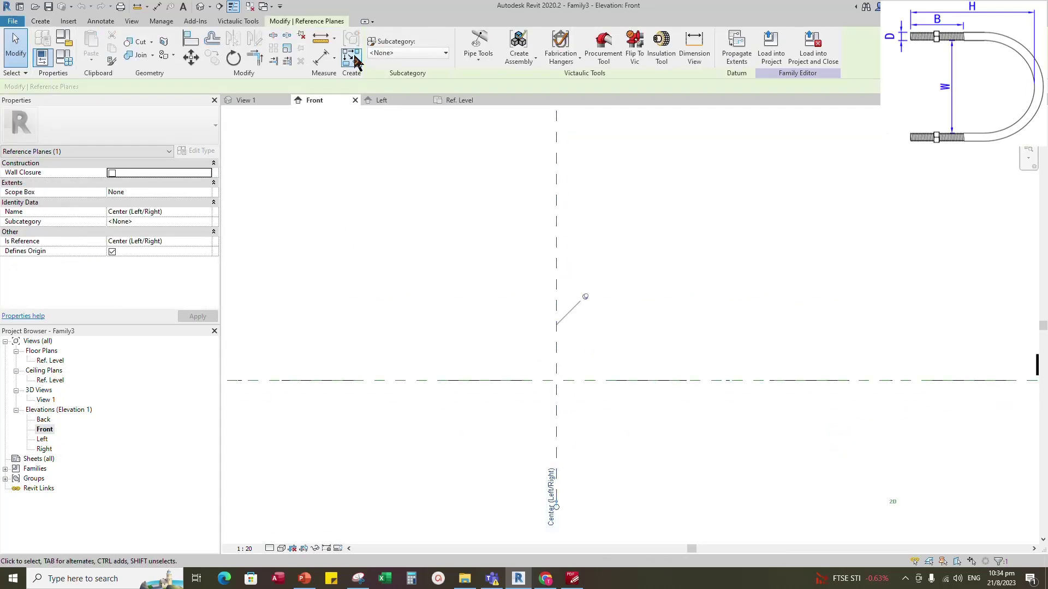
click(385, 36)
click(146, 87)
text(100)
scroll(493, 338, up, 2)
click(580, 303)
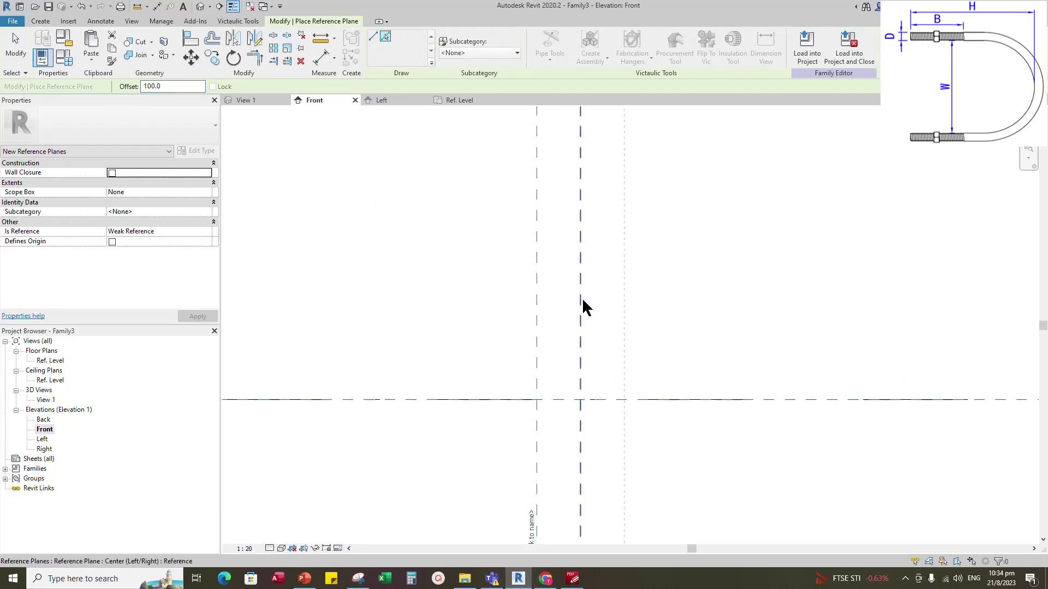
scroll(467, 282, down, 1)
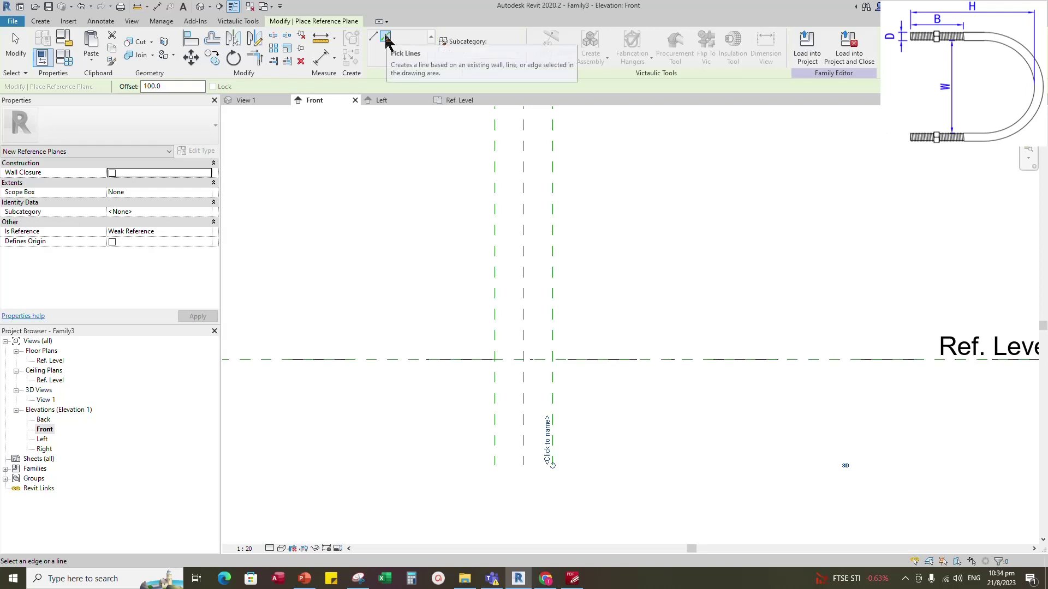
scroll(461, 239, down, 1)
- Add an aligned dimension string across the three vertical reference planes
click(325, 58)
middle_drag(468, 115, 494, 218)
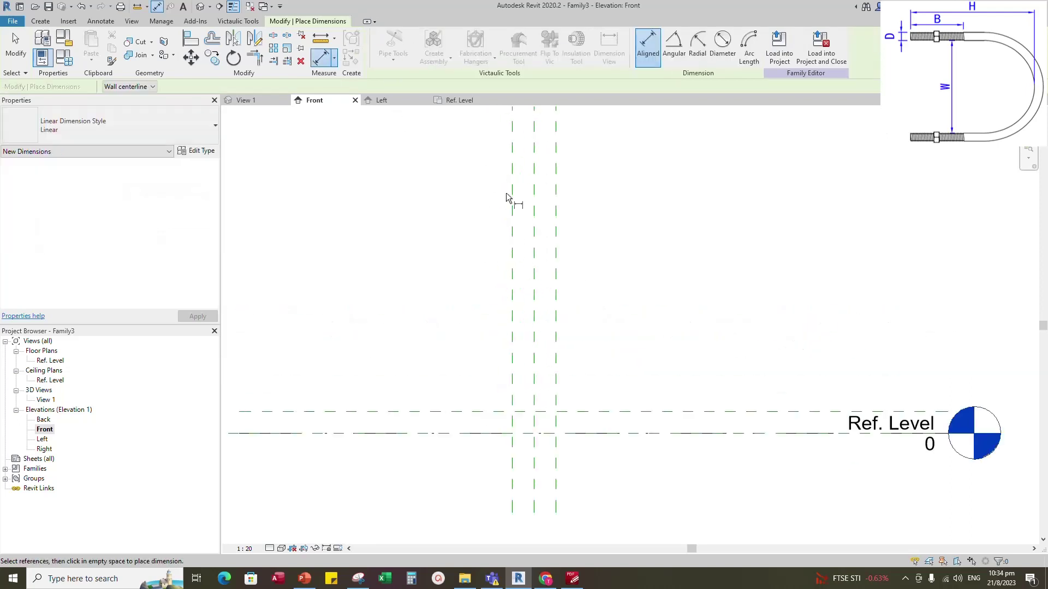
scroll(515, 199, up, 2)
click(511, 221)
click(544, 238)
click(578, 247)
click(580, 246)
scroll(532, 279, down, 3)
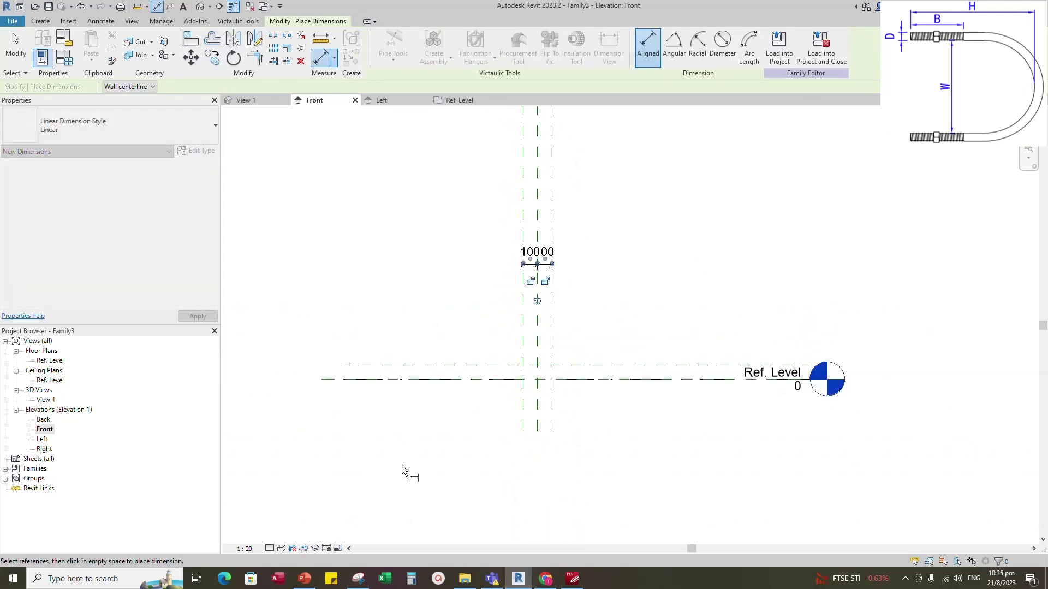
- Set the view scale to 1:10 and make the dimension string across the vertical planes equal (EQ)
click(244, 548)
click(258, 425)
key(Escape)
click(544, 264)
scroll(541, 280, up, 1)
click(536, 283)
- Add an overall aligned dimension between the two outer vertical reference planes, above the EQ string
click(321, 57)
click(514, 200)
click(556, 200)
click(607, 210)
key(Escape)
- Label the overall dimension between the outer vertical planes with a new instance parameter named Inner Diameter
click(551, 210)
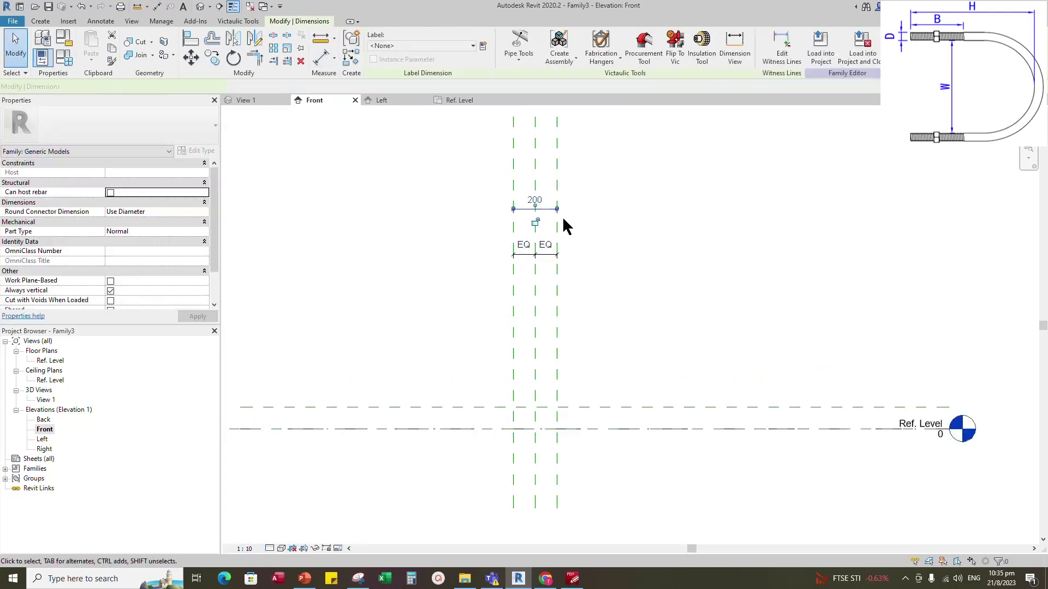
click(483, 46)
text(In)
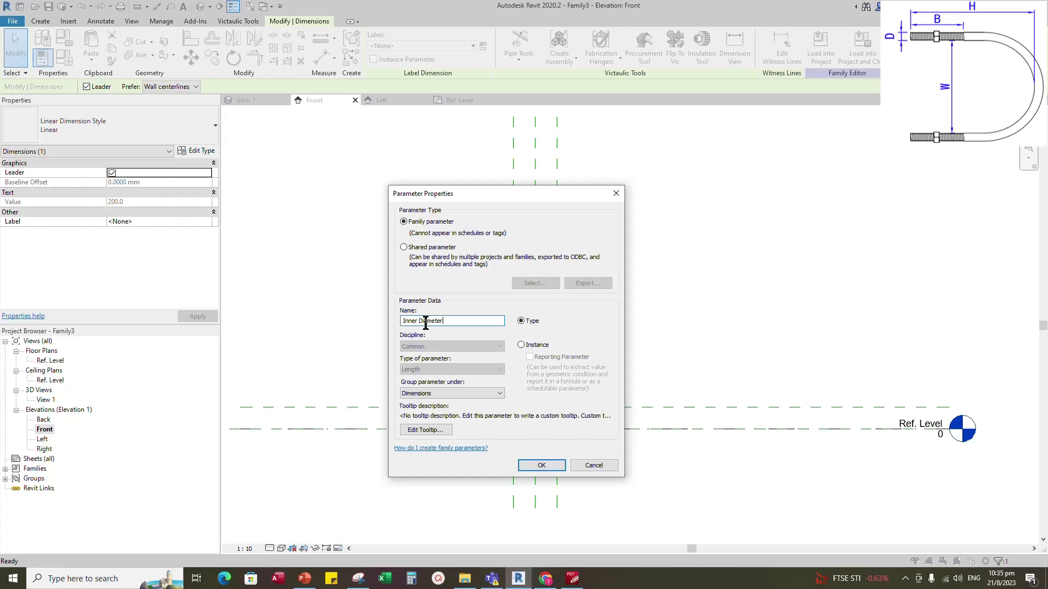
text(ner Diameter)
click(520, 345)
click(542, 466)
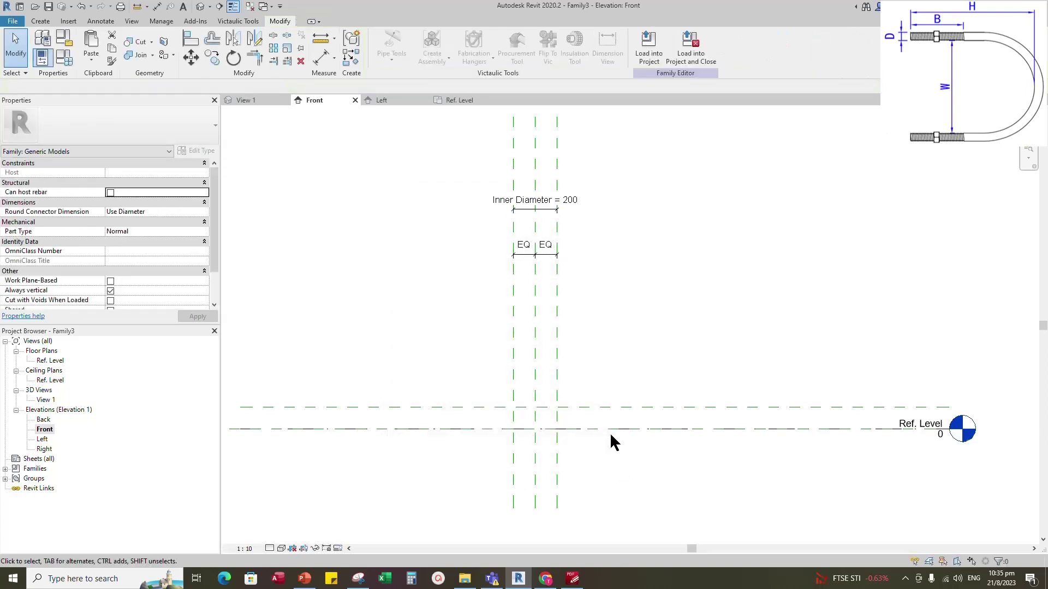
- Dimension the Ref. Level to the horizontal plane above it and label that dimension with a new instance parameter named Inner Radius
click(670, 429)
click(668, 408)
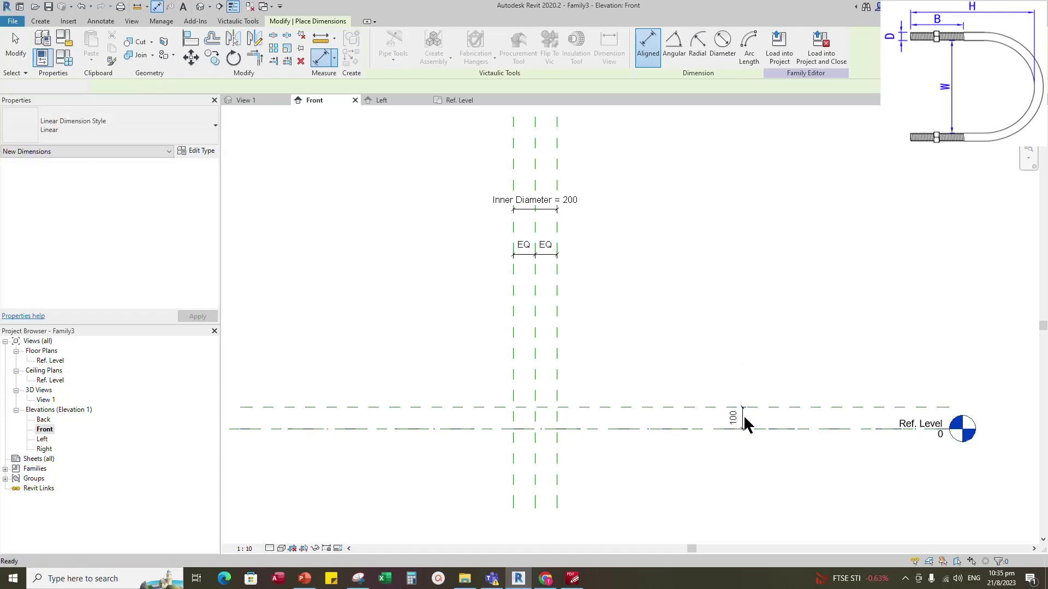
click(744, 419)
key(Escape)
click(483, 45)
text(Inn)
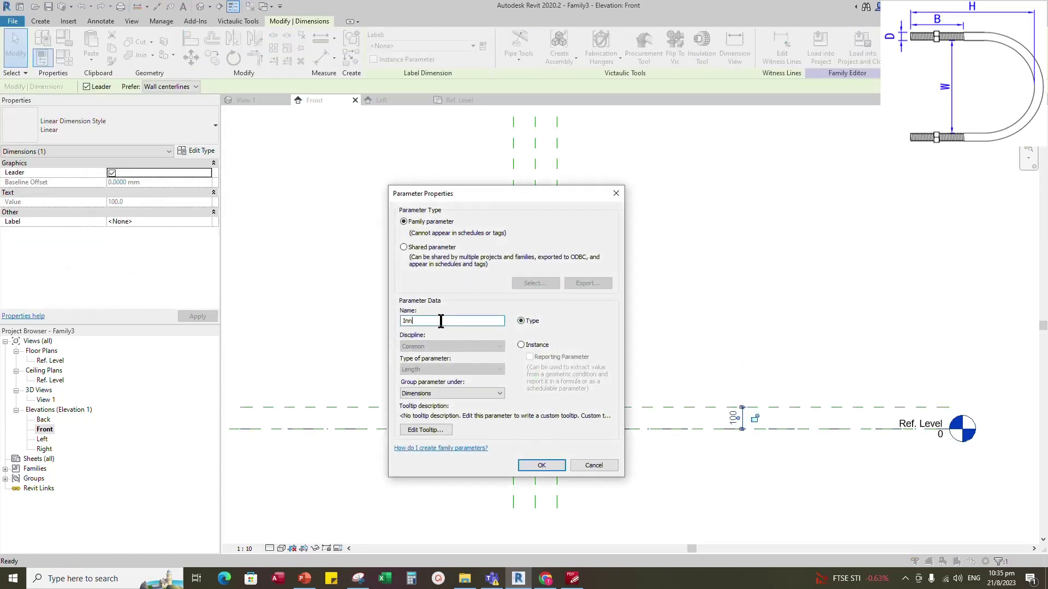
click(533, 345)
click(540, 464)
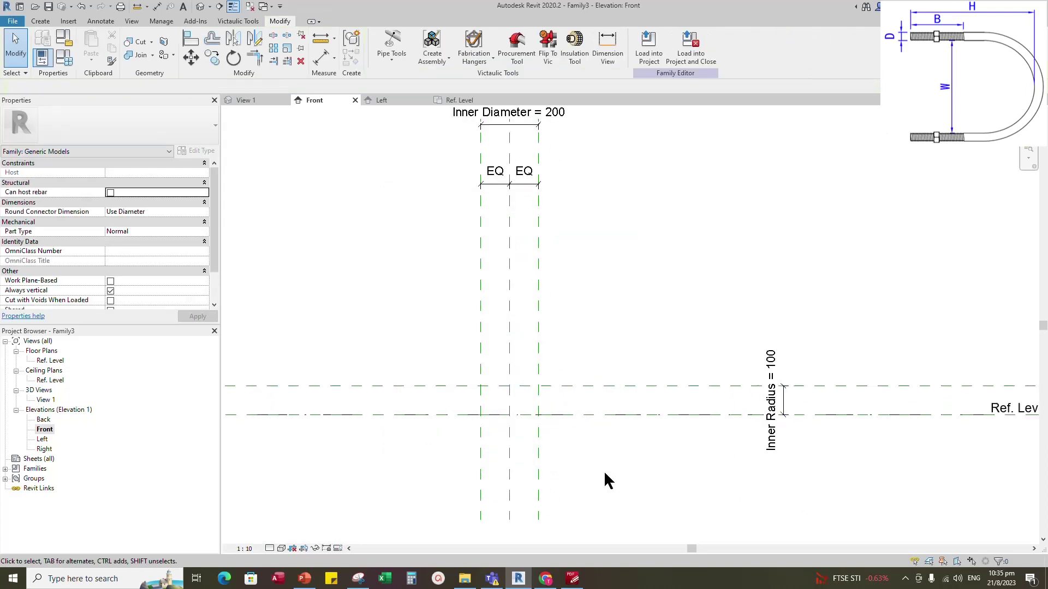
- Place a horizontal reference plane offset 30 mm below the Ref. Level
scroll(605, 471, down, 1)
scroll(516, 457, up, 1)
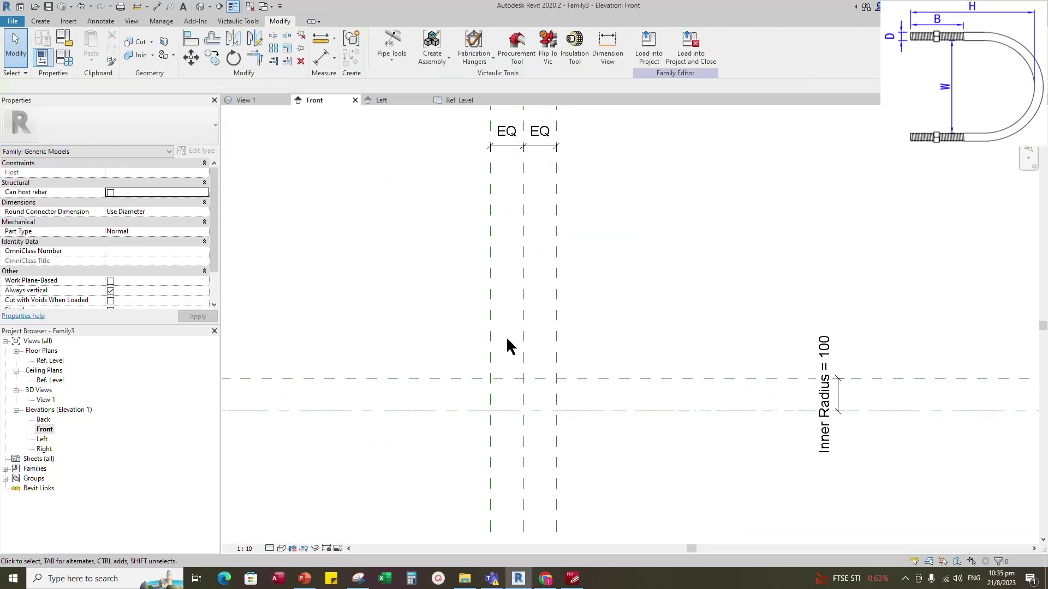
click(505, 363)
click(351, 62)
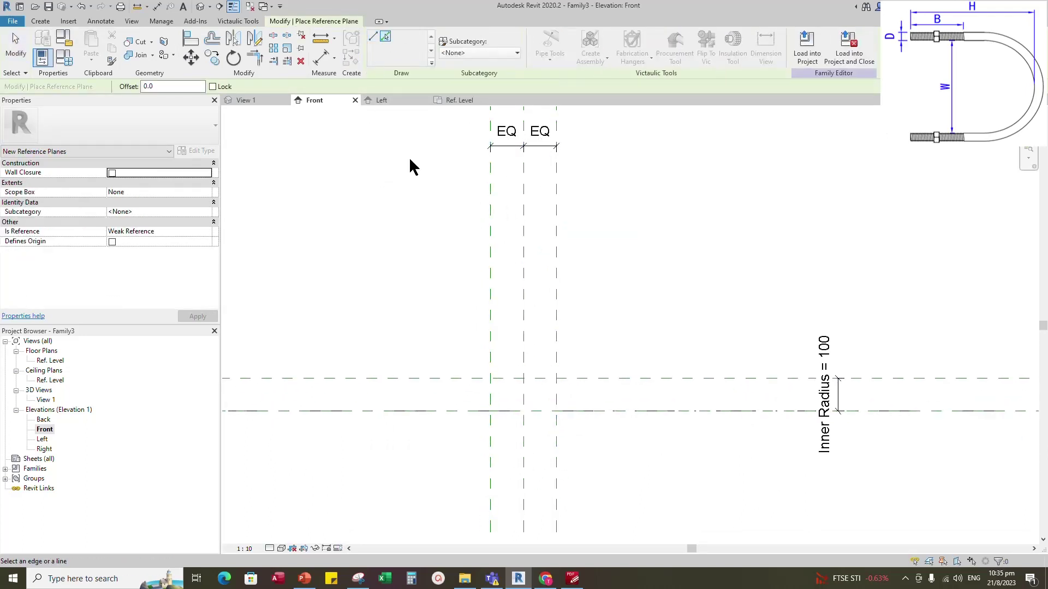
scroll(421, 205, down, 1)
key(Escape)
click(352, 62)
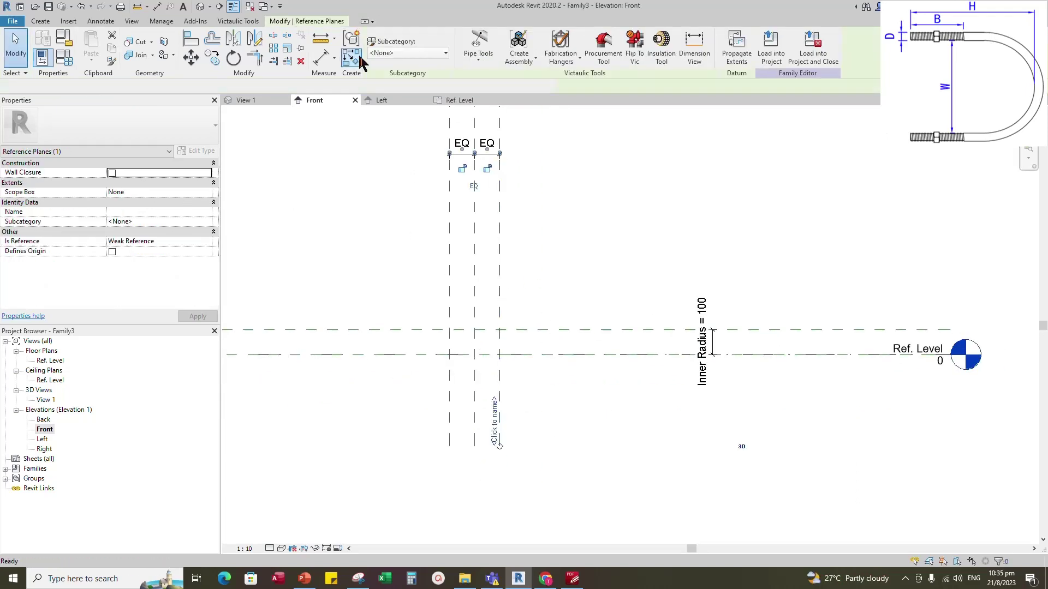
click(571, 355)
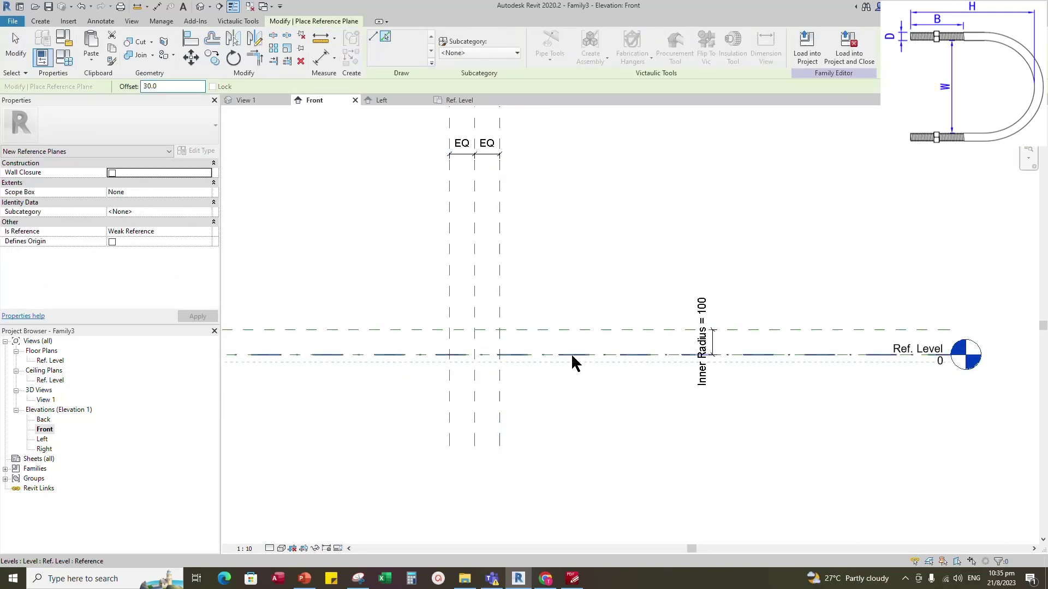
- Add an aligned dimension between the Ref. Level and the horizontal reference plane below it
click(321, 58)
scroll(589, 341, up, 3)
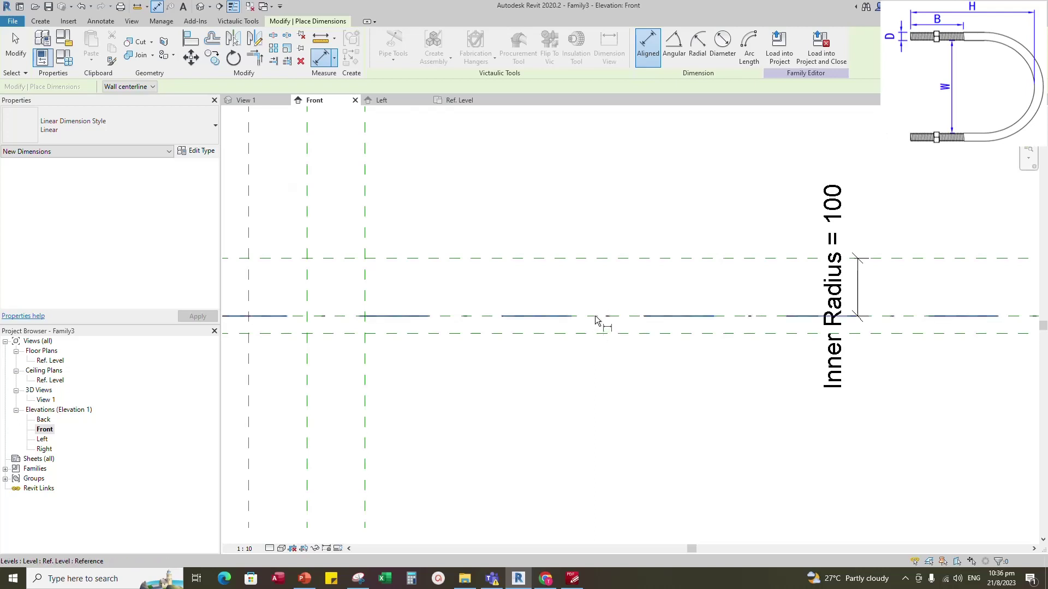
click(597, 316)
click(620, 334)
click(666, 418)
key(Escape)
key(Escape)
- Label the dimension below the Ref. Level with a new instance parameter named Thread Offset
click(663, 337)
scroll(671, 343, down, 2)
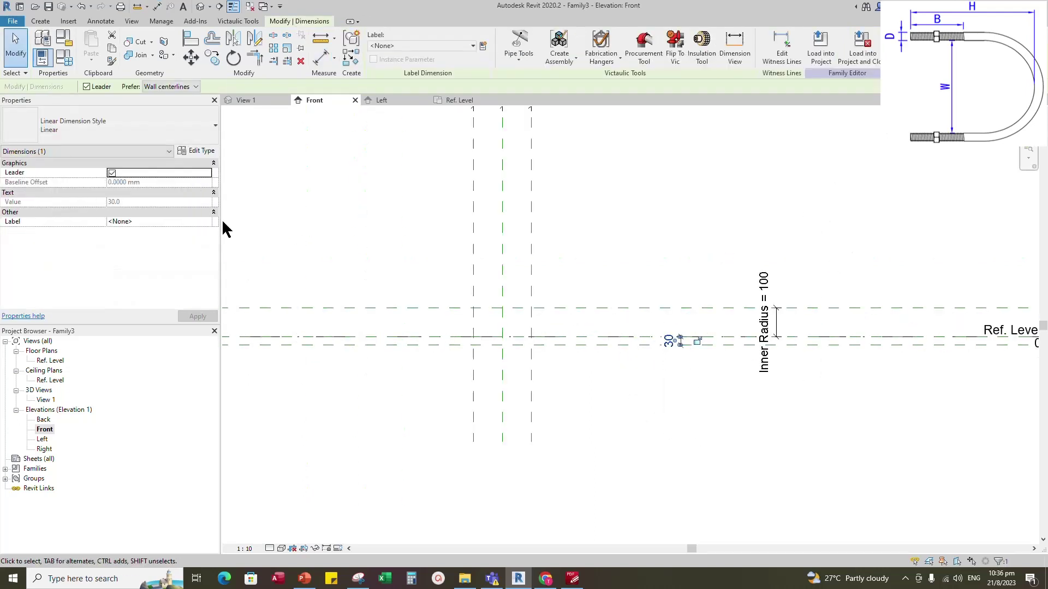
click(483, 46)
text(Thread)
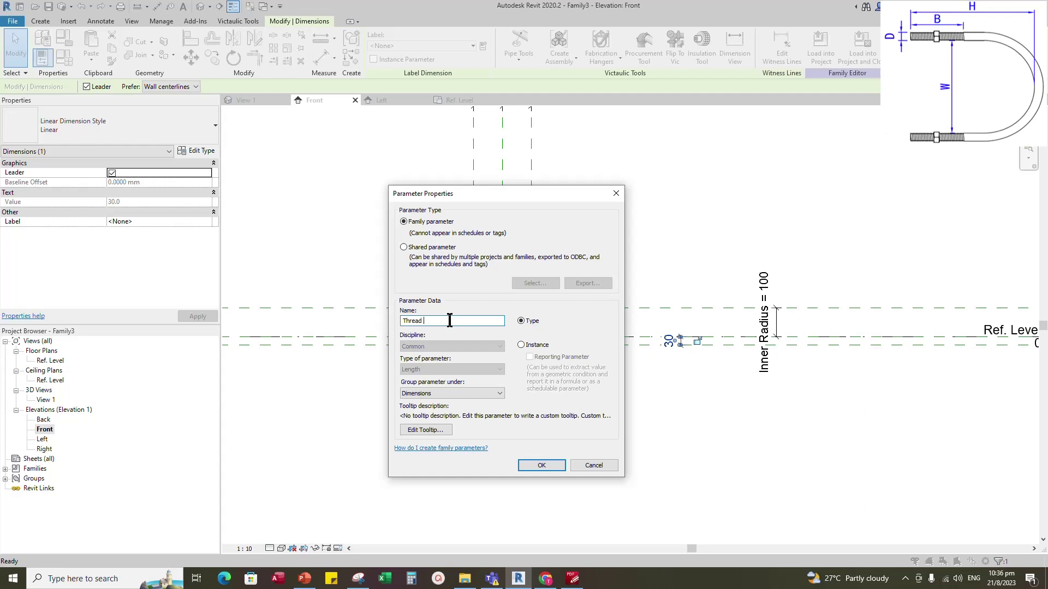
click(521, 345)
click(541, 465)
click(714, 439)
- Place a vertical reference plane offset 8 mm outward from each of the two outer vertical planes
scroll(714, 439, down, 1)
scroll(633, 353, up, 1)
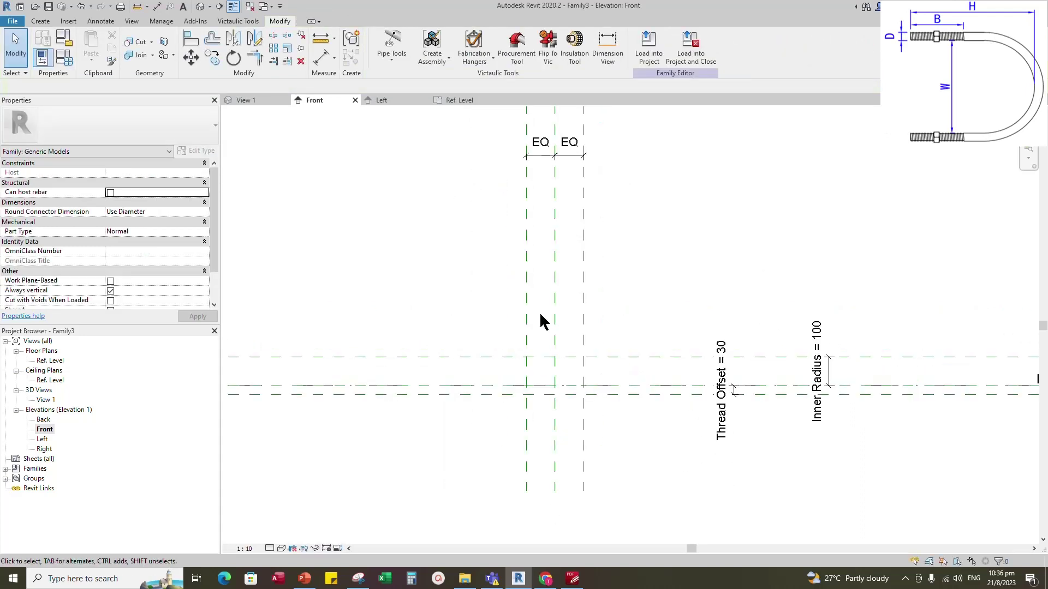
key(r)
key(p)
click(387, 38)
double_click(143, 87)
text(8)
scroll(524, 344, up, 1)
click(530, 328)
click(621, 318)
- Dimension the gap between each outer vertical plane and its new outward offset plane, on both sides
click(318, 59)
scroll(516, 256, up, 2)
scroll(548, 298, down, 2)
middle_drag(577, 332, 572, 458)
click(534, 280)
click(538, 280)
click(489, 274)
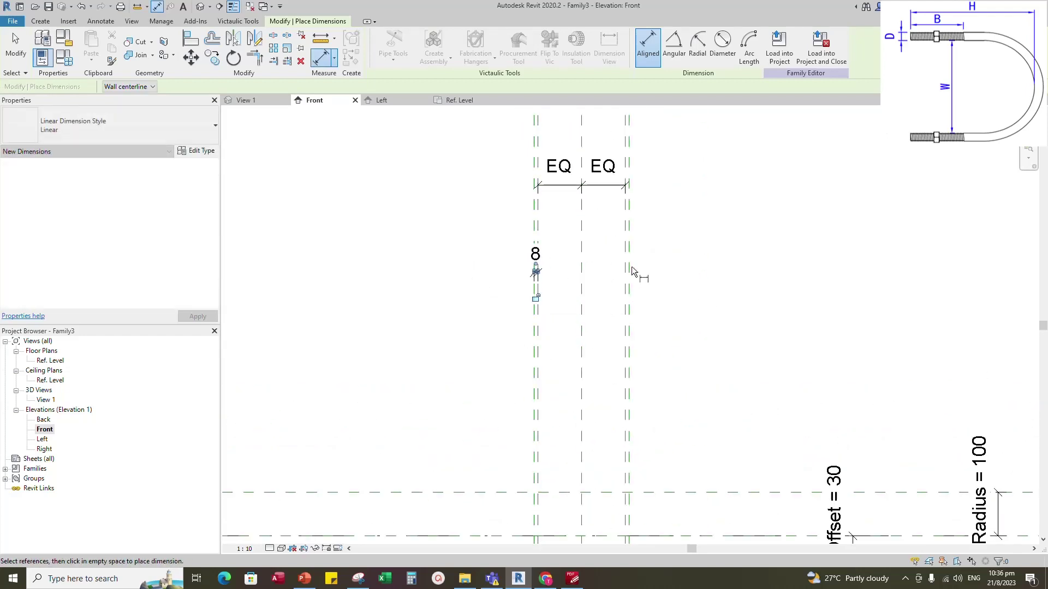
click(625, 266)
click(630, 265)
click(689, 271)
key(Escape)
key(Escape)
- Label both outer gap dimensions together with a new instance parameter named Rod Radius
click(627, 255)
ctrl+click(536, 255)
click(482, 46)
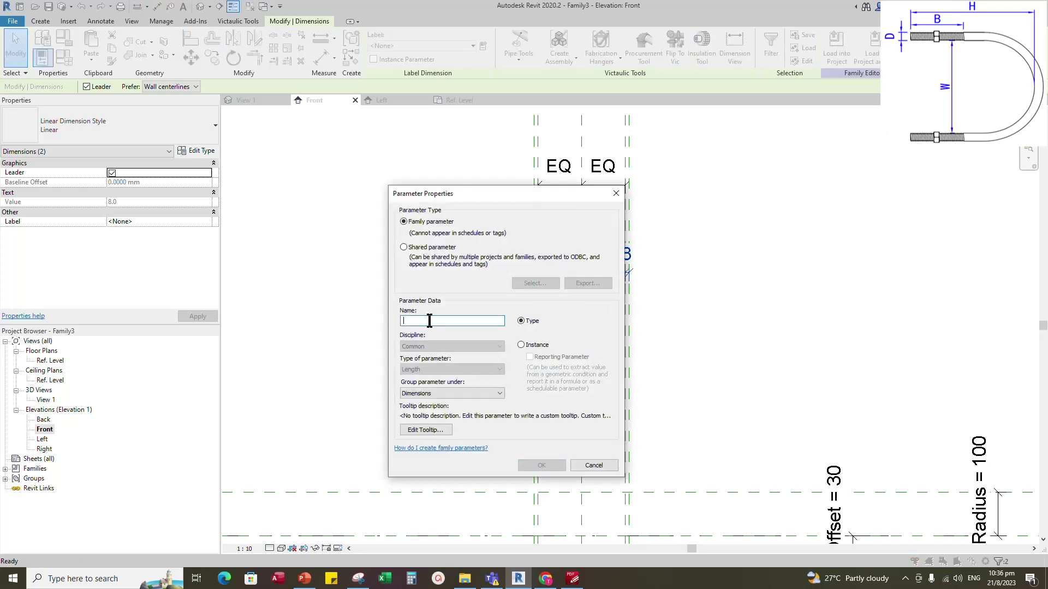
text(Rod Radius)
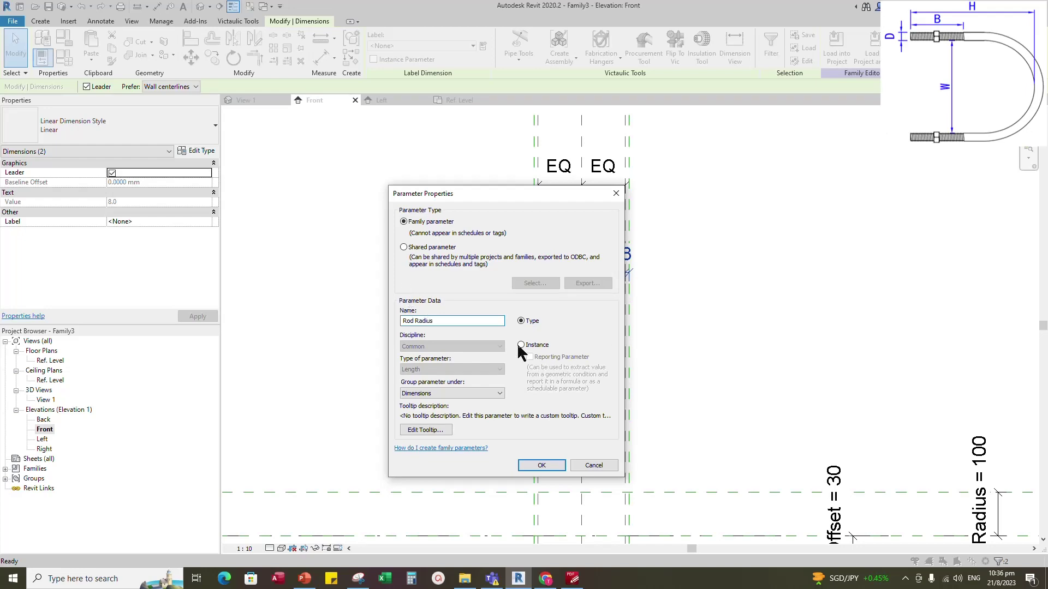
click(520, 345)
click(541, 465)
click(729, 397)
- Add a new length instance parameter named Rod Diameter, grouped under Dimensions, to the family types
scroll(709, 382, down, 3)
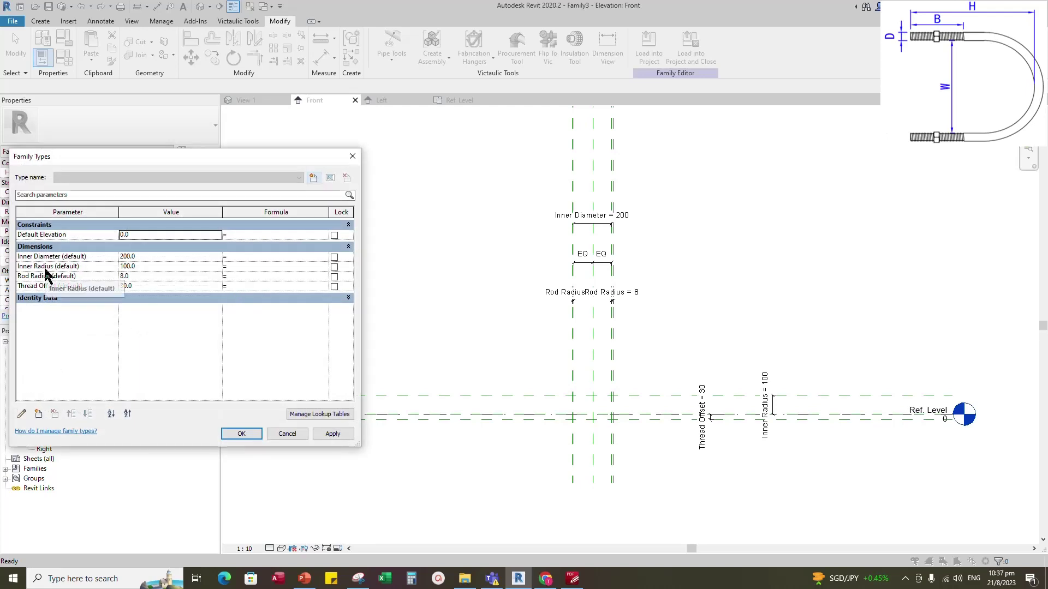
click(39, 414)
text(Rod Dia)
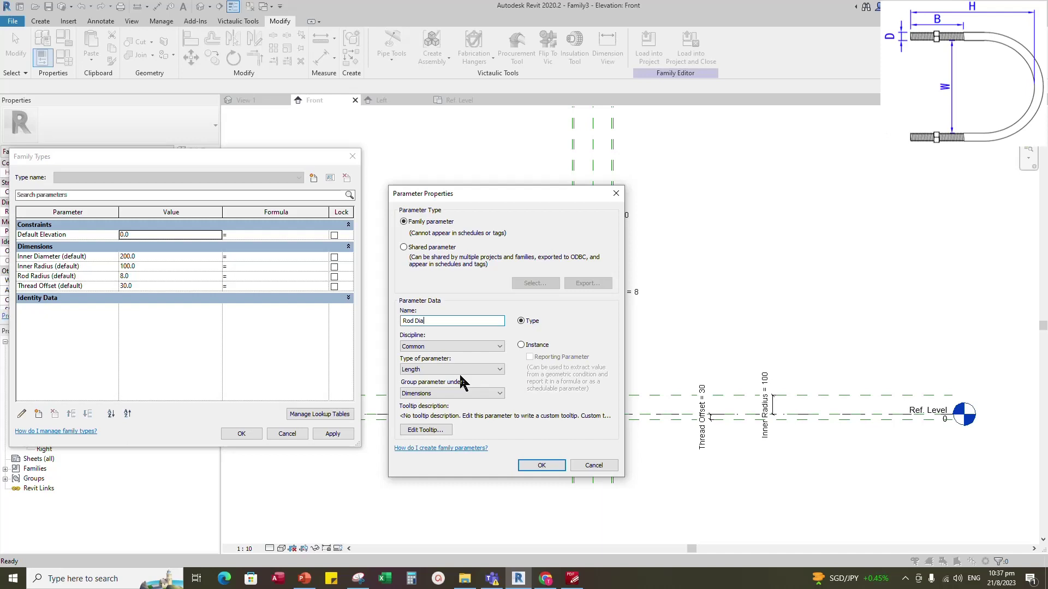
click(521, 345)
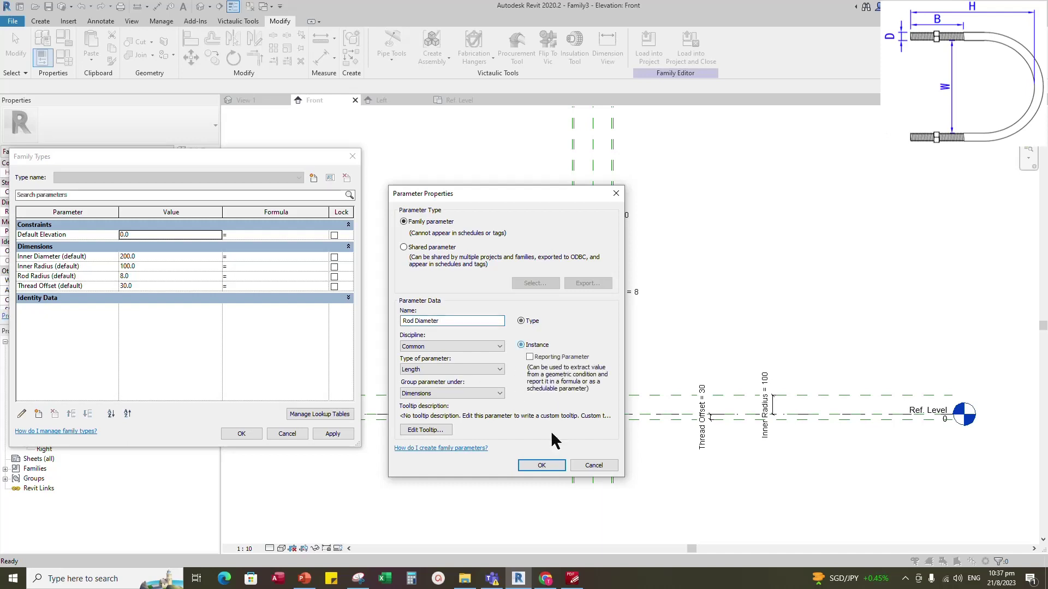
click(542, 465)
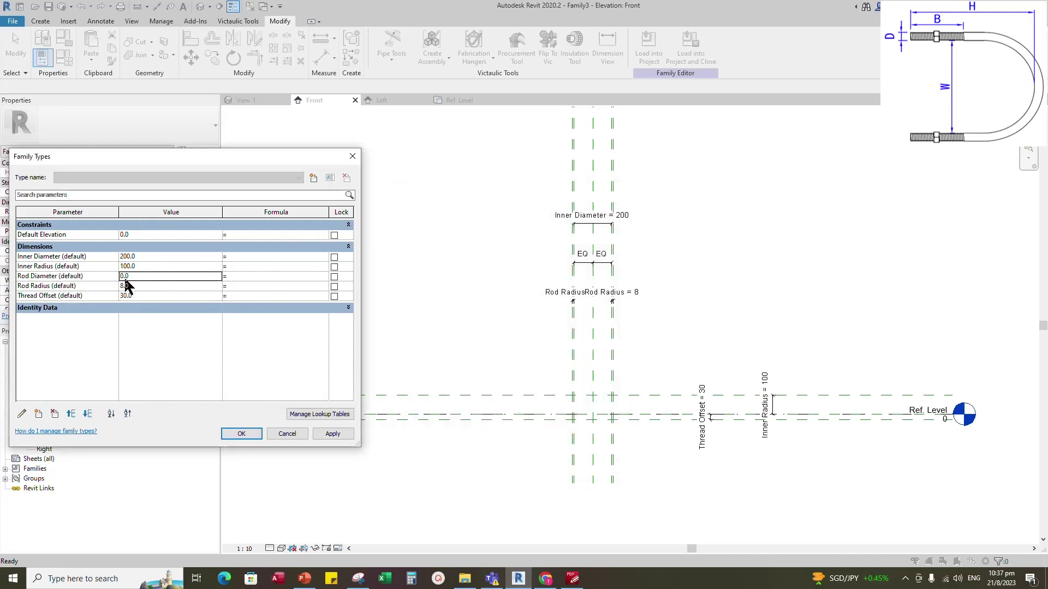
- Set Rod Diameter to 16 and give Rod Radius the formula Rod Diameter / 2, applying the changes
click(138, 276)
text(16)
key(Return)
text(Rod Diameter )
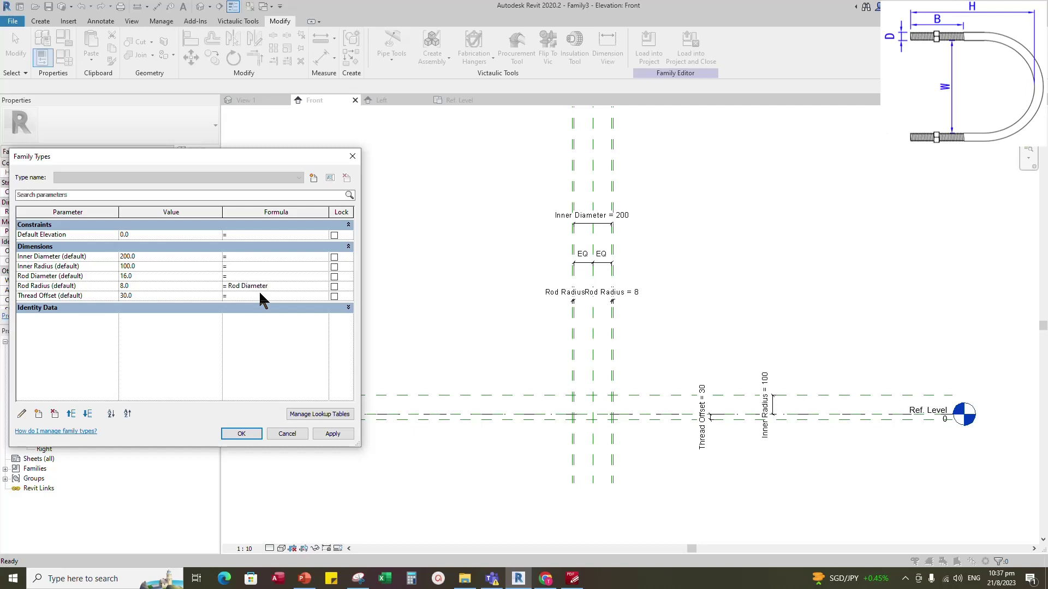
text(/ 2)
click(333, 434)
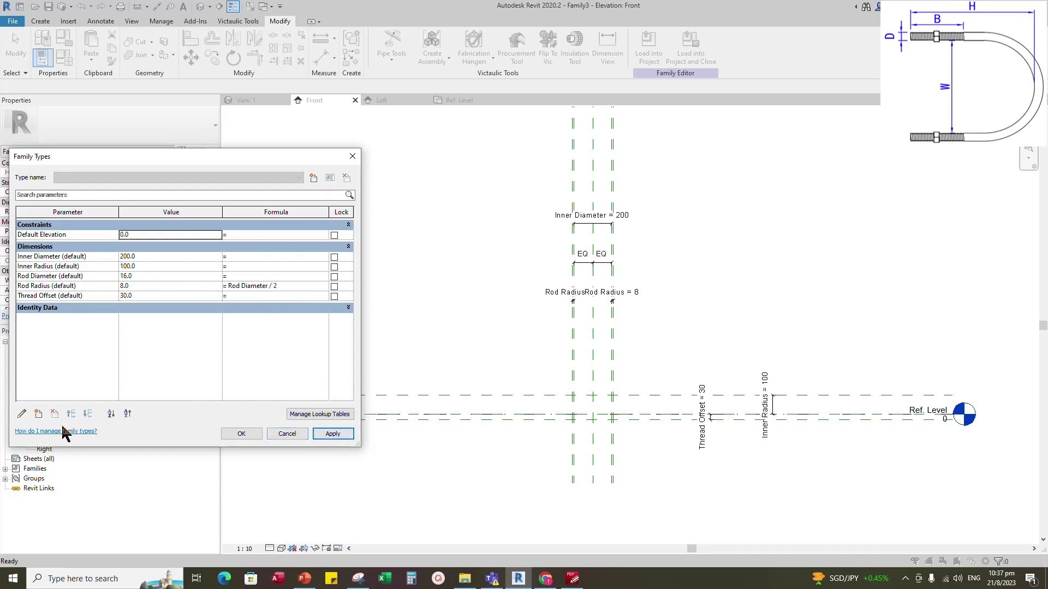
- Add a length instance parameter named Thread Height and move it below Thread Offset in the parameter list
click(38, 414)
text(Thread Height)
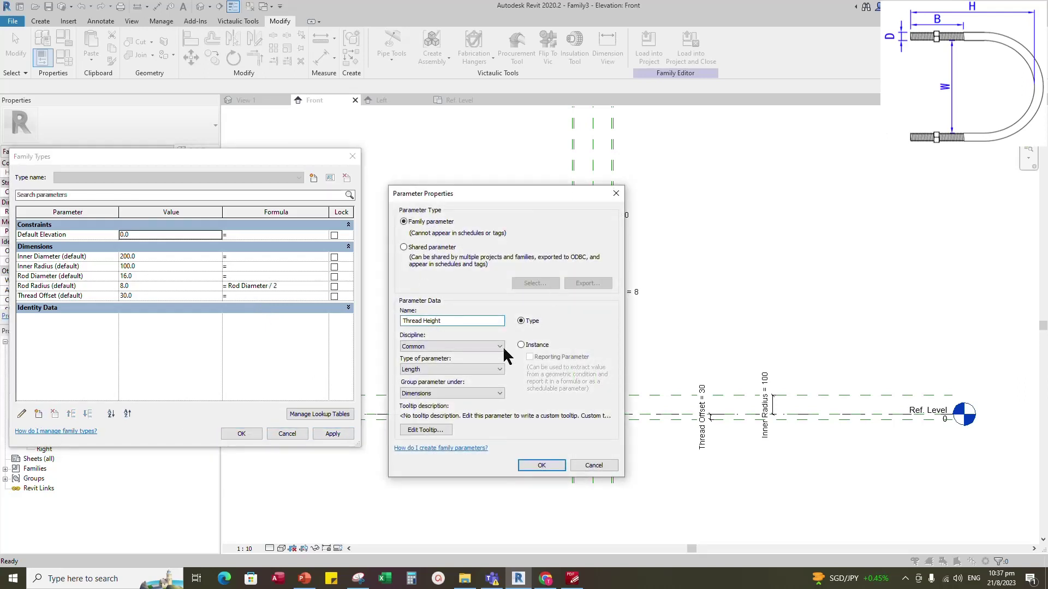
click(521, 345)
click(542, 466)
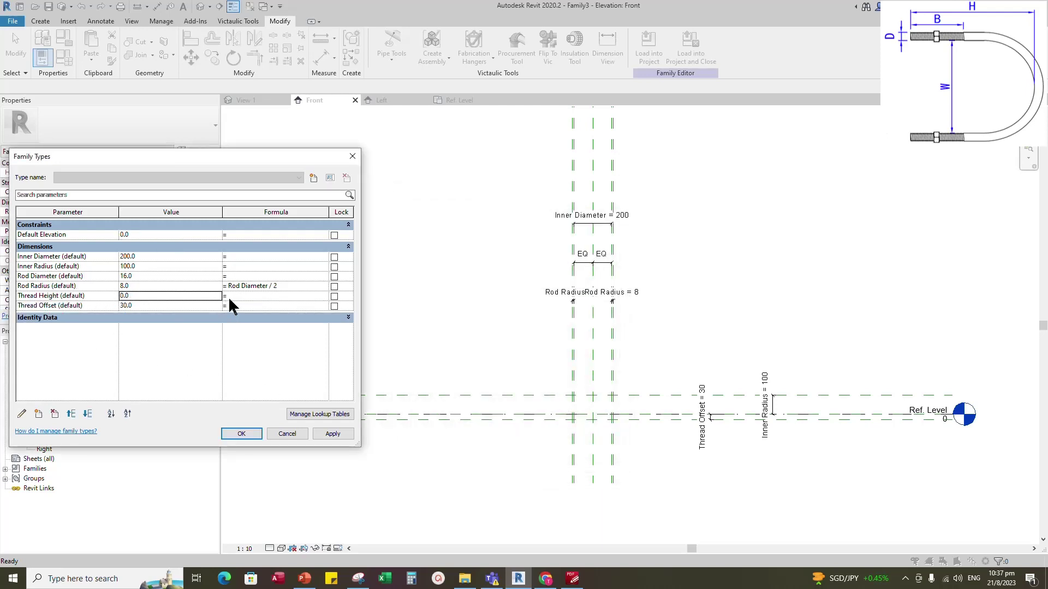
click(48, 295)
click(87, 414)
- Give the Thread Height parameter the formula Thread Offset + Inner Radius and apply it
click(229, 306)
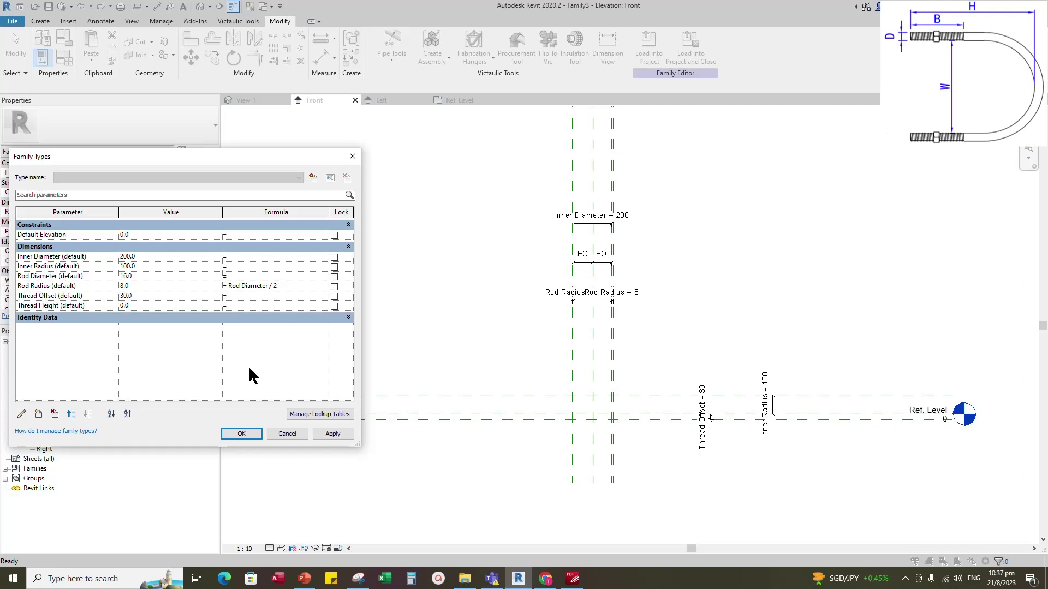
text(Thread Offset+Inner Radius)
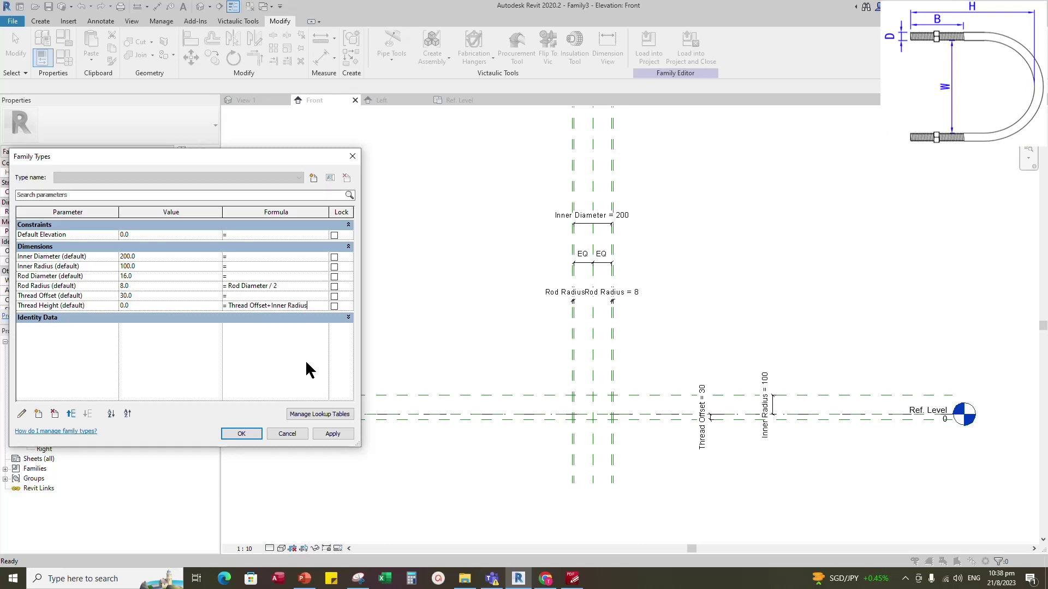
click(334, 434)
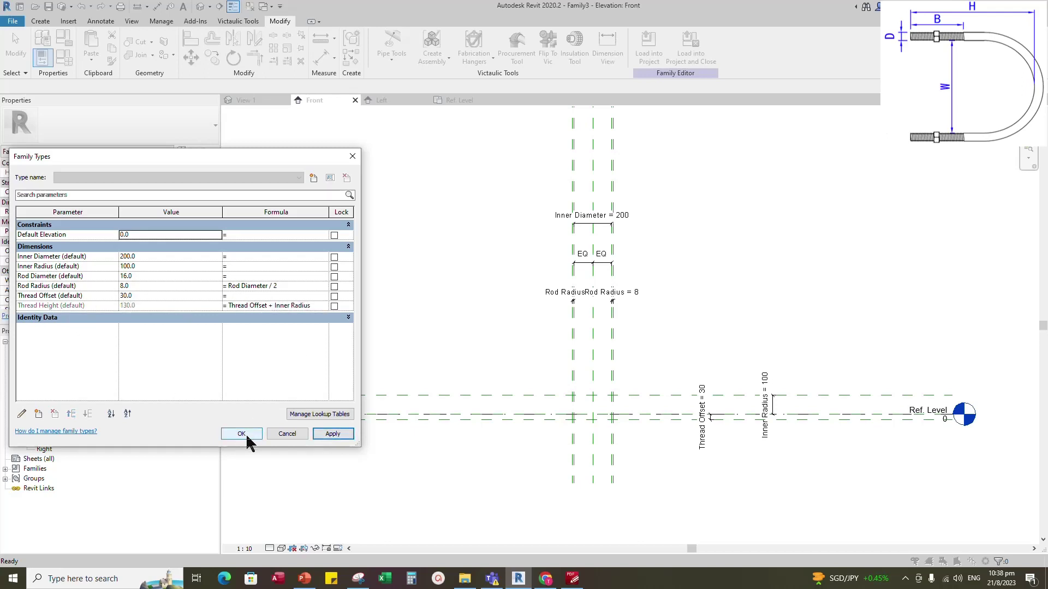
- Import the Washer, Metric Thread Coarse Pitch and Hex Bolt Nut CSV files as lookup tables for the family
click(328, 414)
click(730, 284)
click(419, 211)
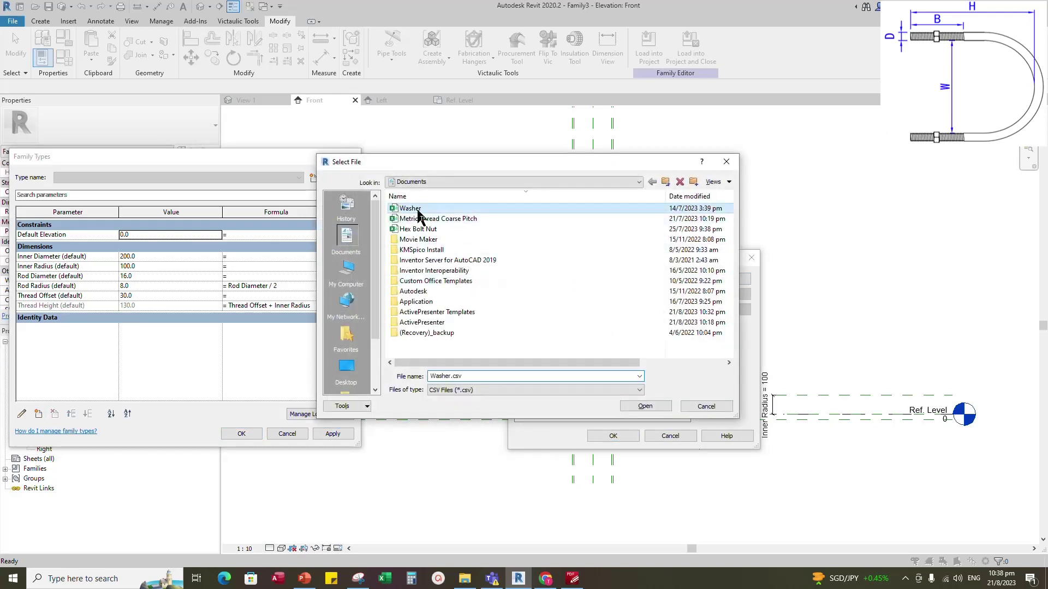
click(651, 406)
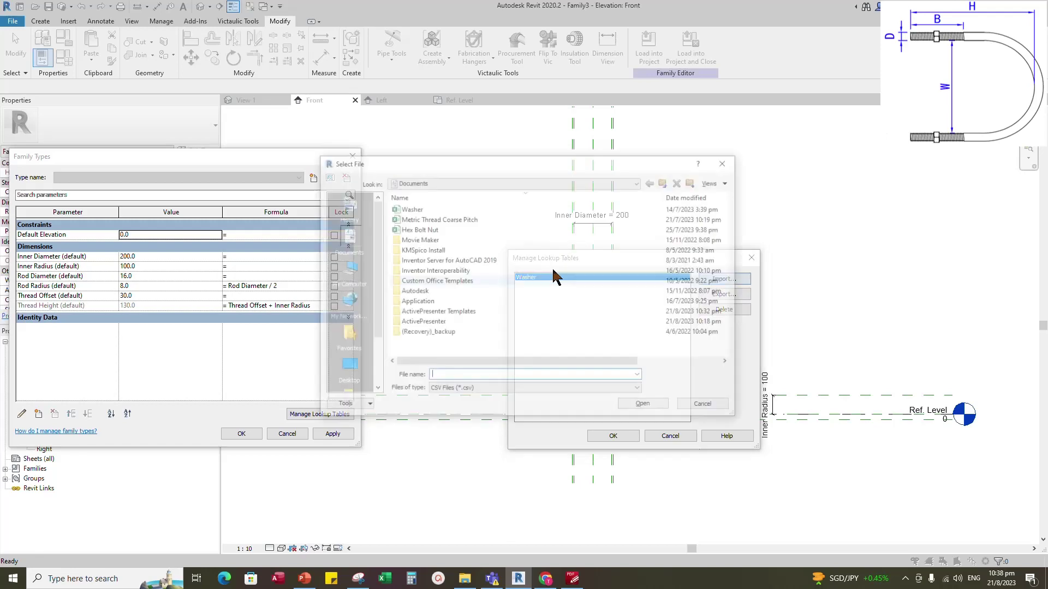
click(441, 220)
click(647, 402)
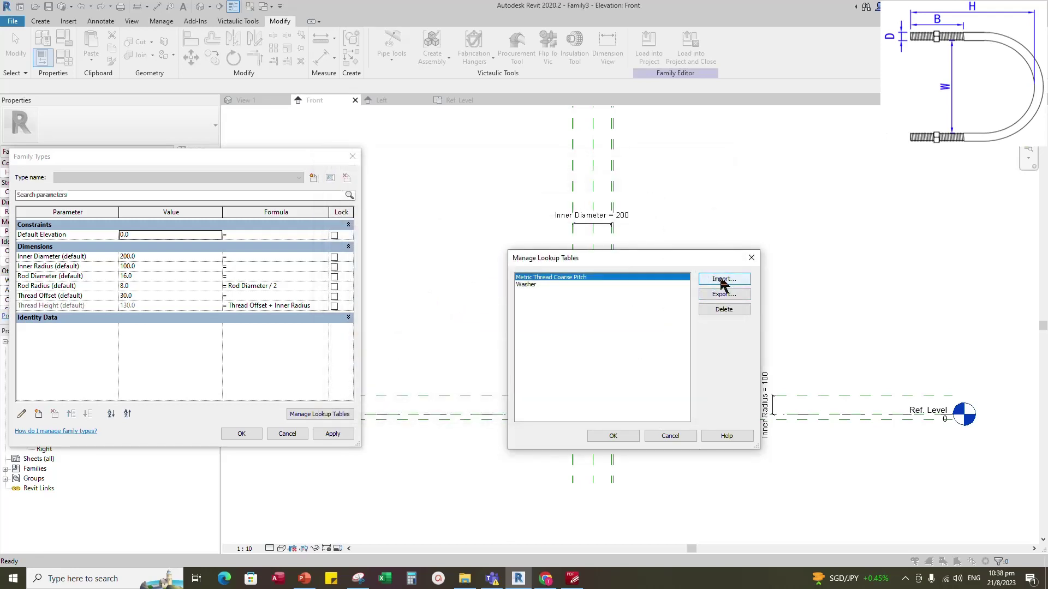
click(722, 279)
click(425, 228)
click(648, 405)
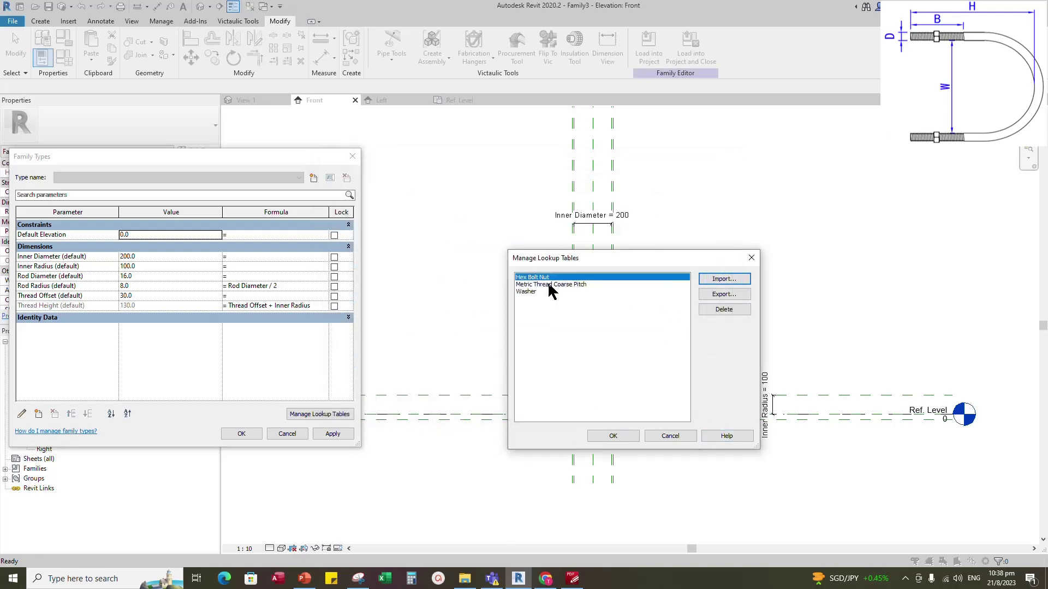
click(614, 436)
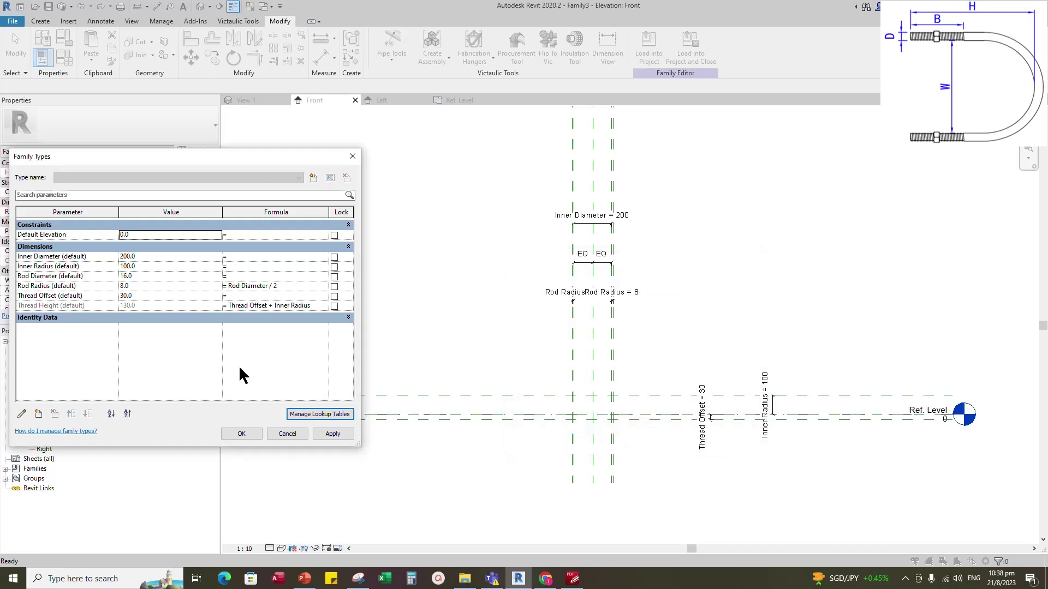
- Add a text instance parameter named Lookup Table Name, grouped under Other
click(38, 414)
text(Lo)
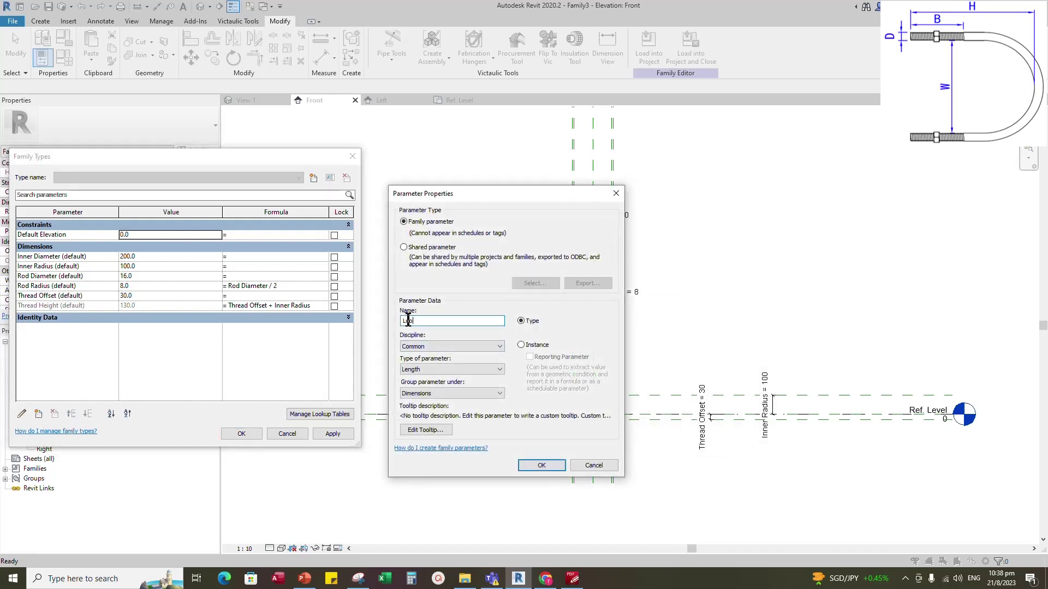
text(okup Table)
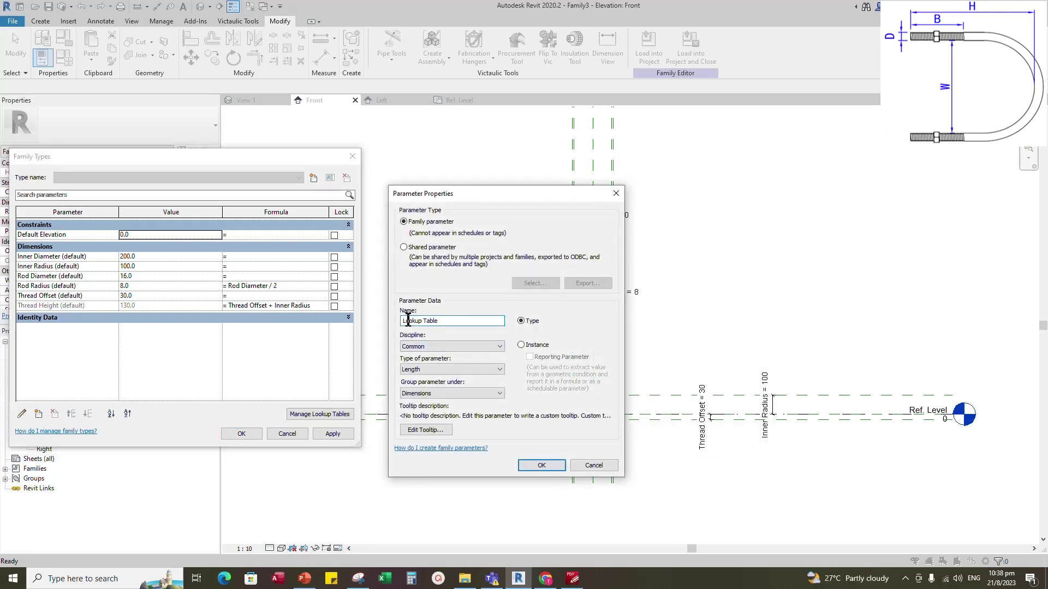
text( Name)
click(452, 369)
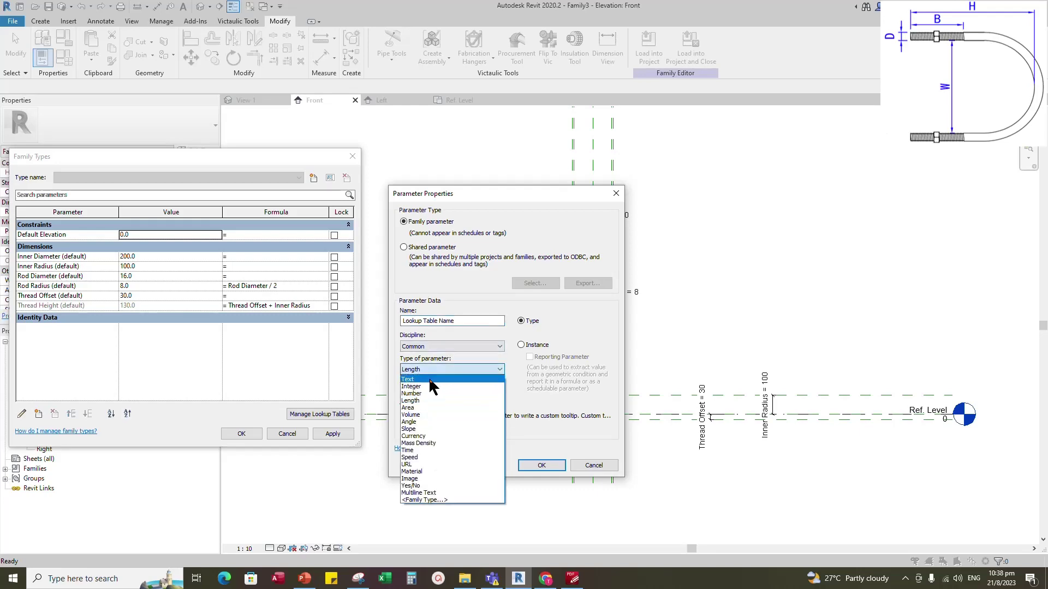
click(415, 377)
click(437, 394)
click(420, 270)
click(521, 345)
click(541, 465)
- Add a second text instance parameter named Lookup Table Name1, also grouped under Other
click(39, 414)
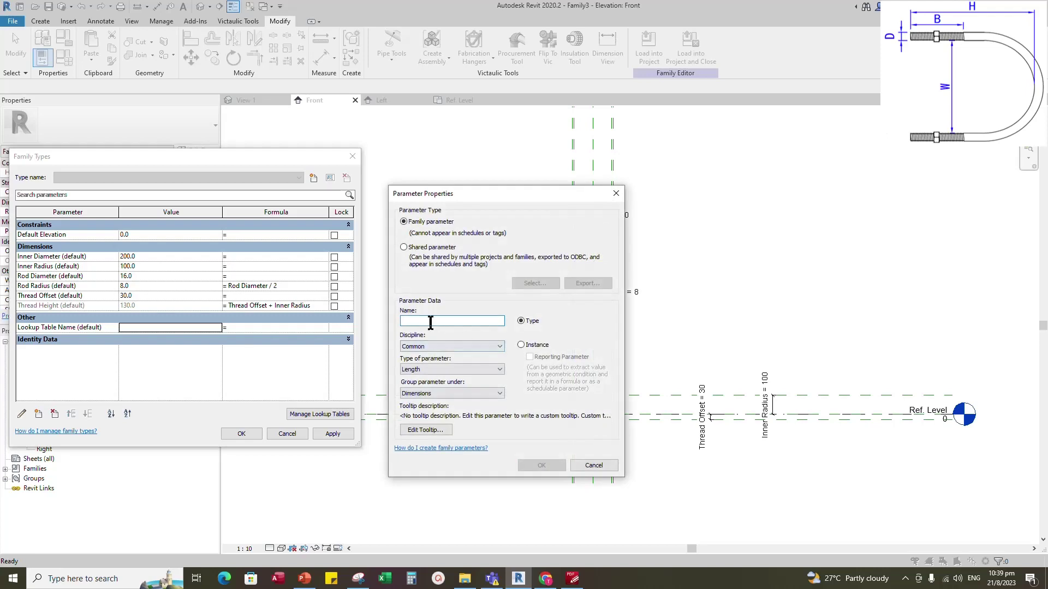
text(Lookup Table Name 1)
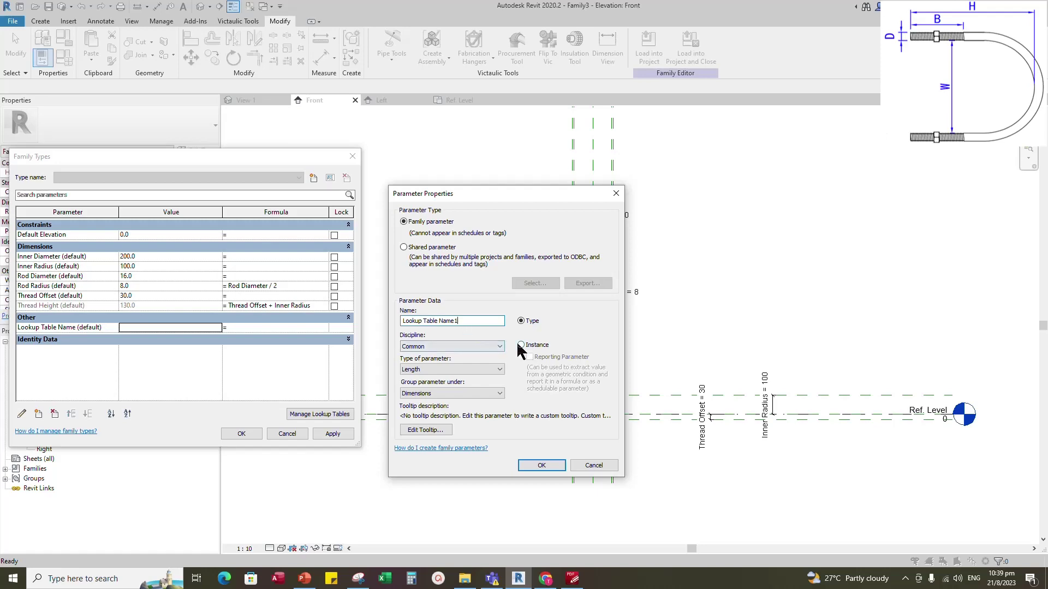
click(452, 370)
click(418, 378)
click(452, 394)
click(410, 270)
click(521, 345)
click(542, 465)
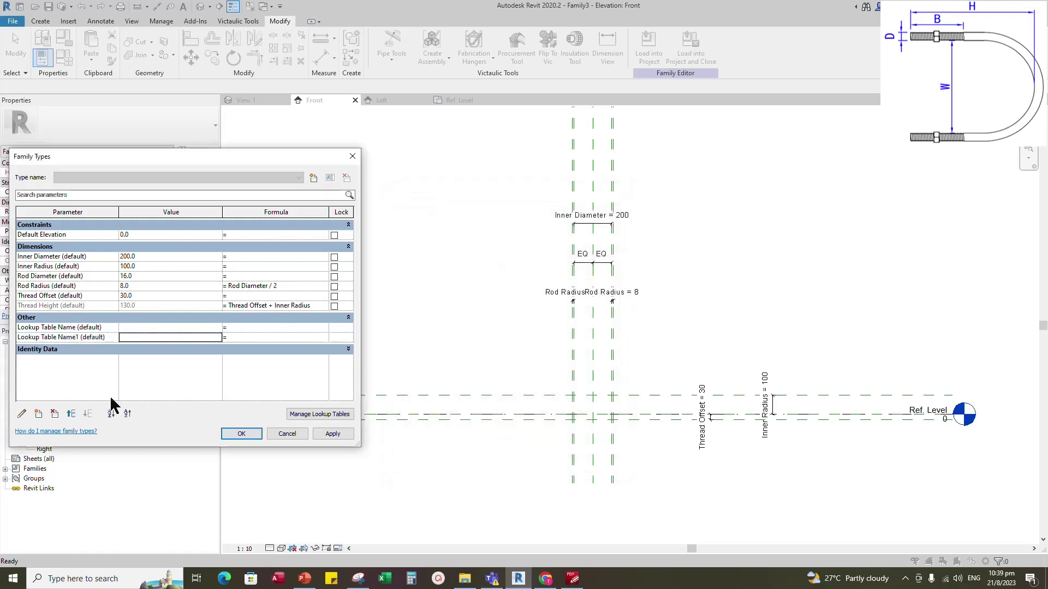
- Add a third text instance parameter named Lookup Table Name2, grouped under Other
click(38, 413)
text(Lookup Table Nmae2)
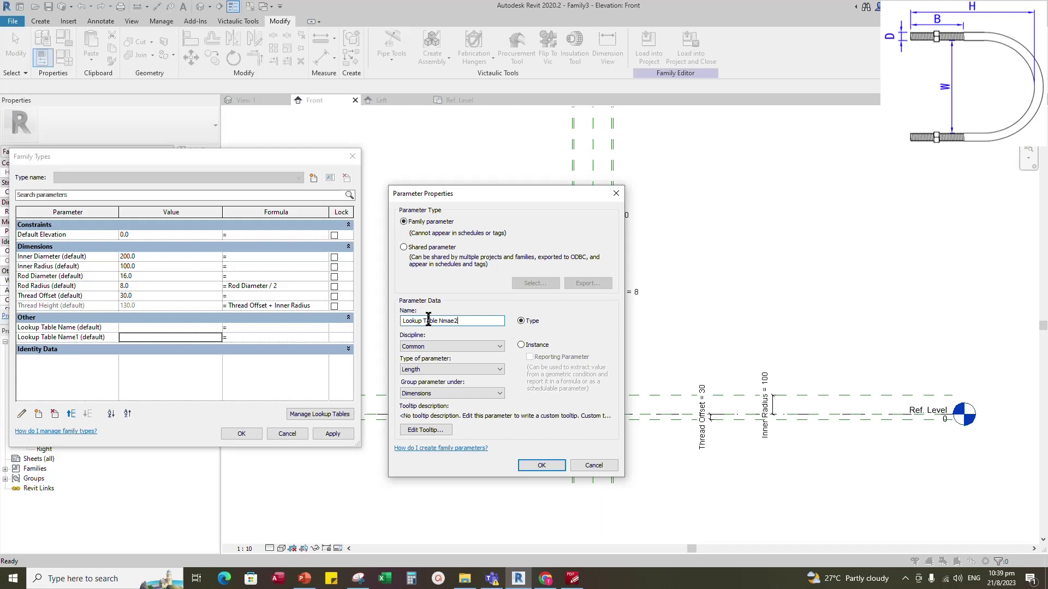
click(521, 345)
drag(460, 322, 449, 326)
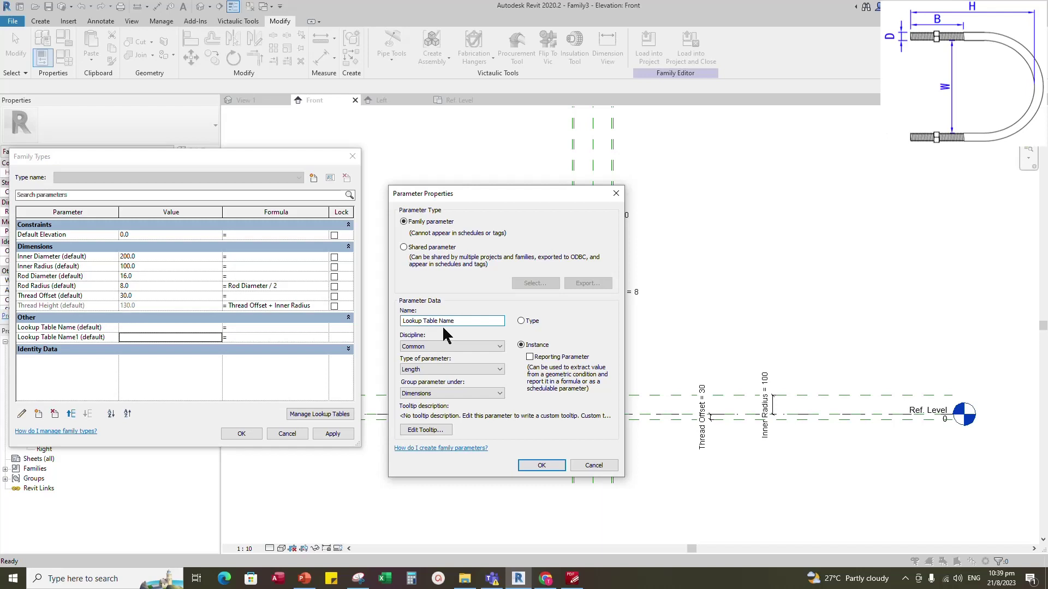
text(2)
click(437, 369)
click(424, 381)
click(423, 393)
click(421, 270)
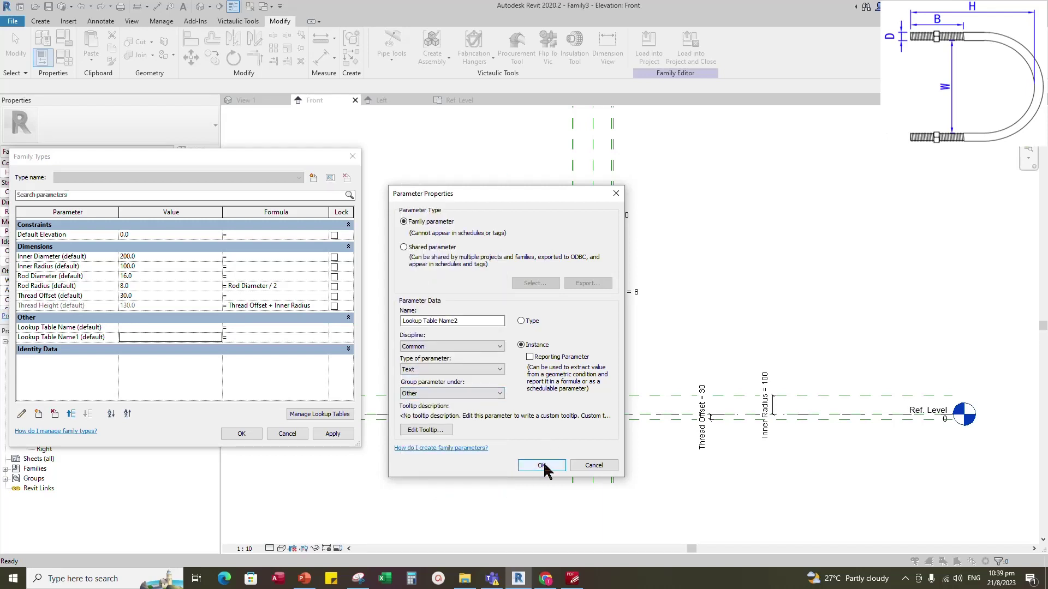
click(544, 466)
click(542, 465)
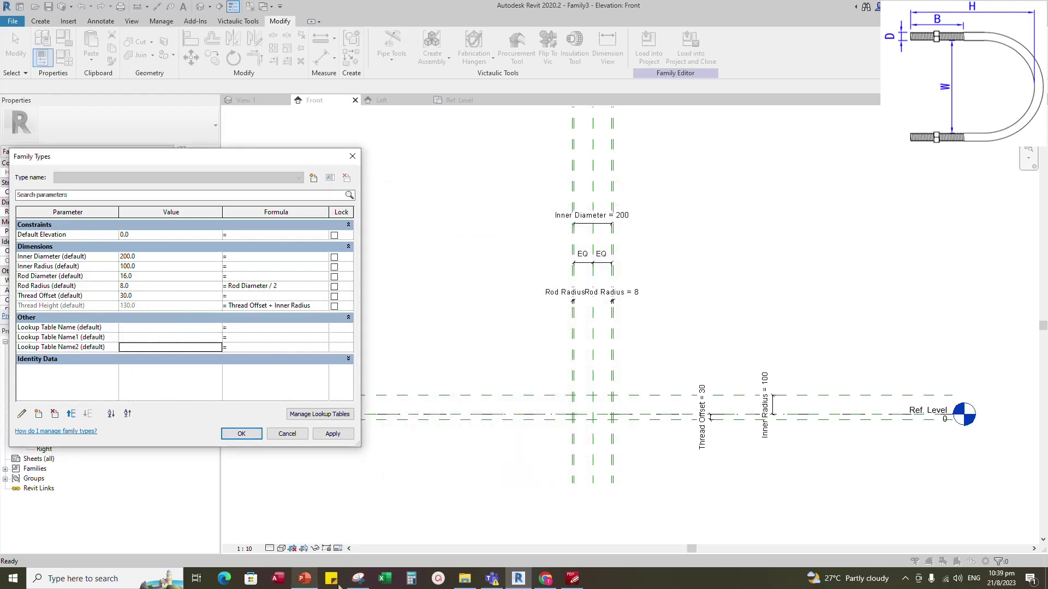
- Set the three lookup table name parameters to Hex Bolt Nut, Metric Thread Coarse Pitch and Washer, then accept the family types
click(333, 434)
click(136, 327)
text(Hex Bolt Nut)
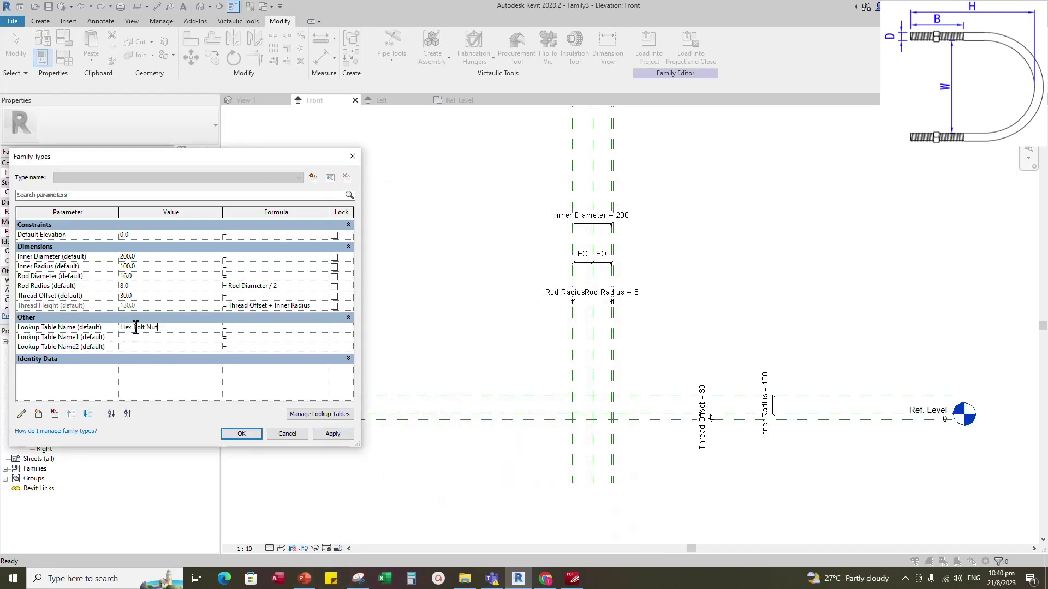
click(333, 434)
click(134, 338)
text(Metric Thread Coarse Pitch)
click(339, 434)
click(134, 347)
text(Washer)
click(333, 435)
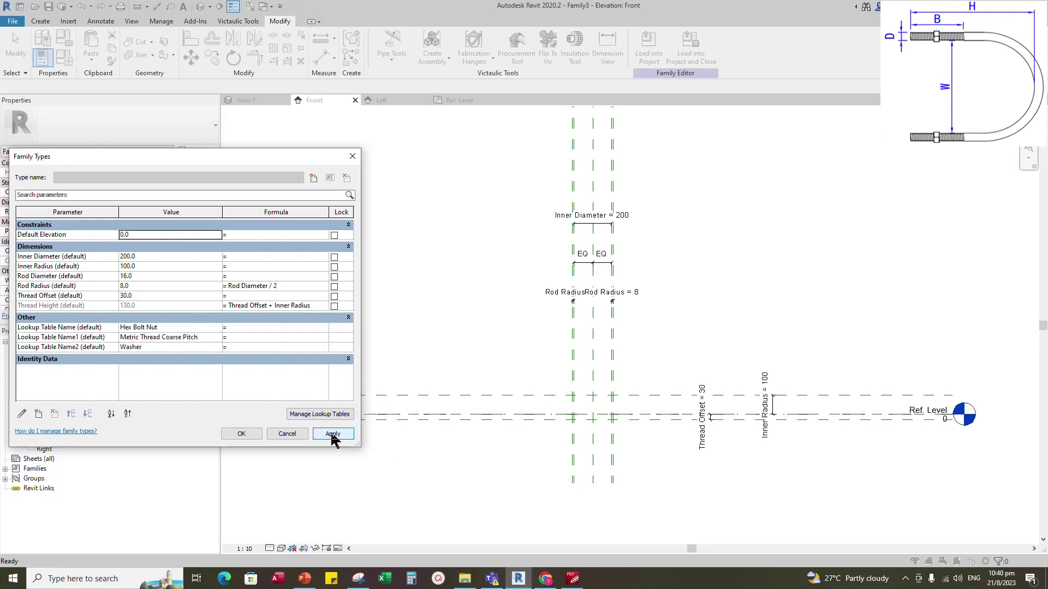
click(250, 433)
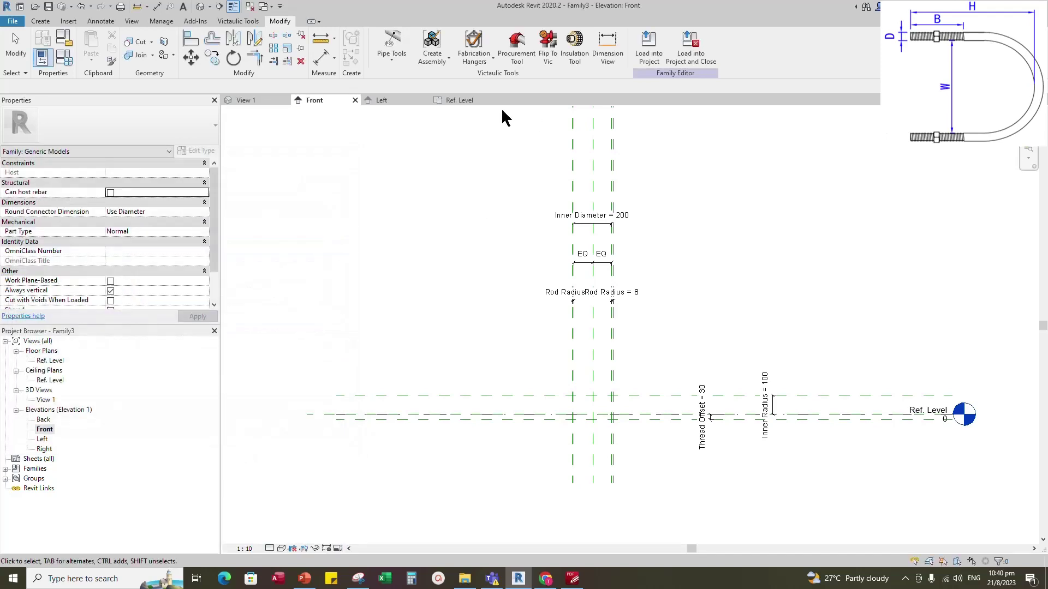
- In the Ref. Level plan, load the Thread Rod_1Side End and Hex Nut_Washer (Size_M10-100) families
click(461, 100)
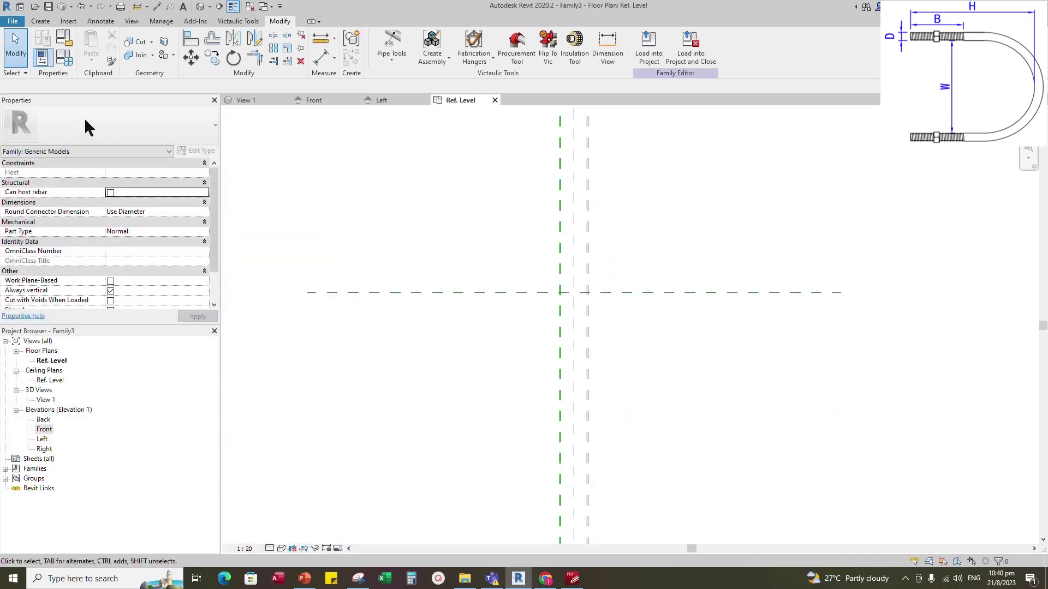
click(68, 20)
click(461, 48)
scroll(328, 327, down, 2)
click(273, 365)
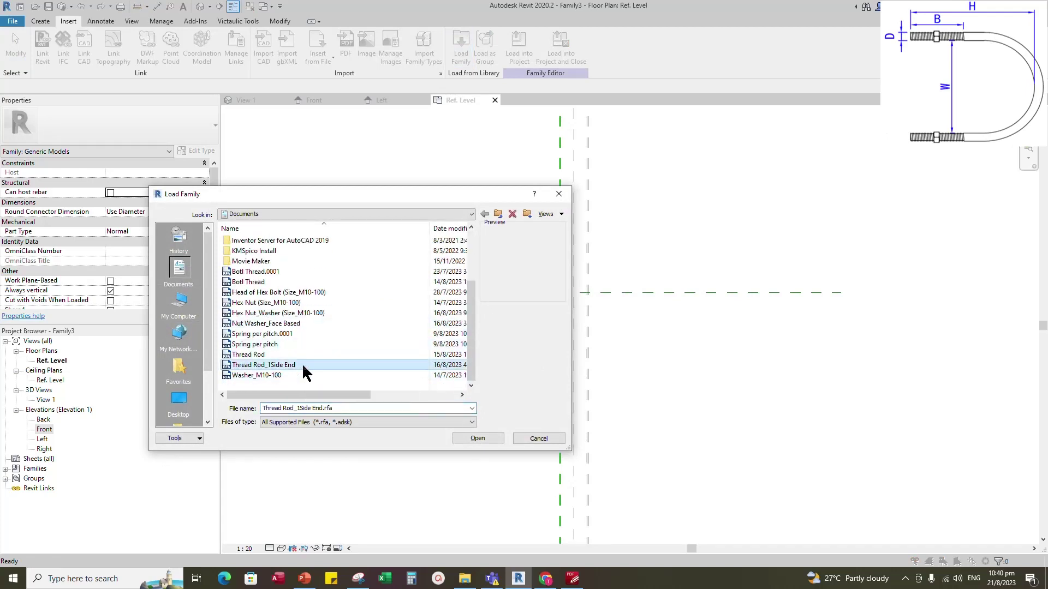
click(271, 315)
click(485, 439)
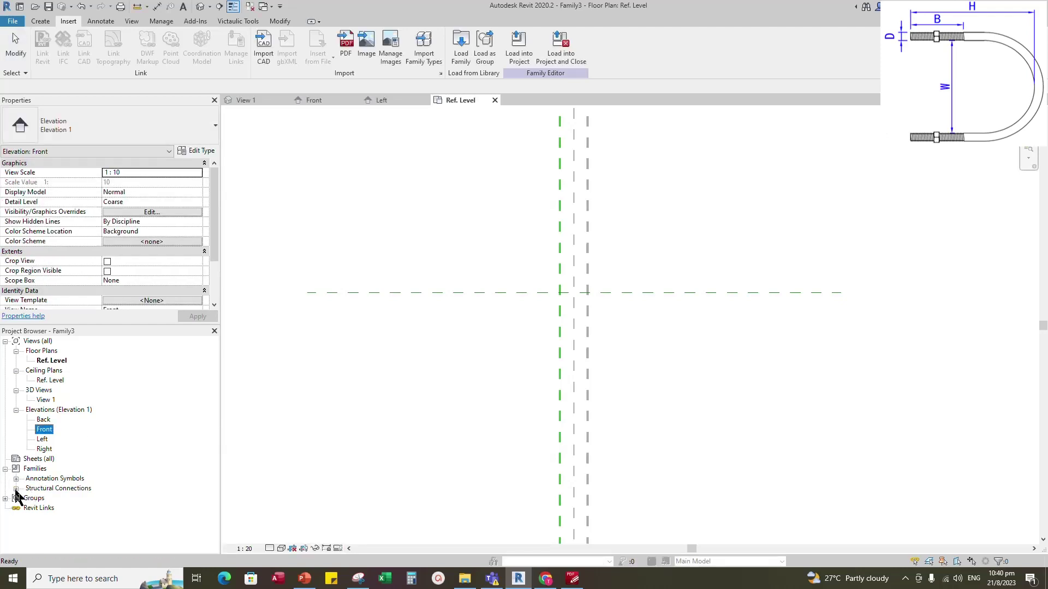
- Place one Thread Rod_1Side End instance in the plan, left of the vertical reference planes and just below the horizontal one
click(78, 518)
drag(494, 311, 555, 339)
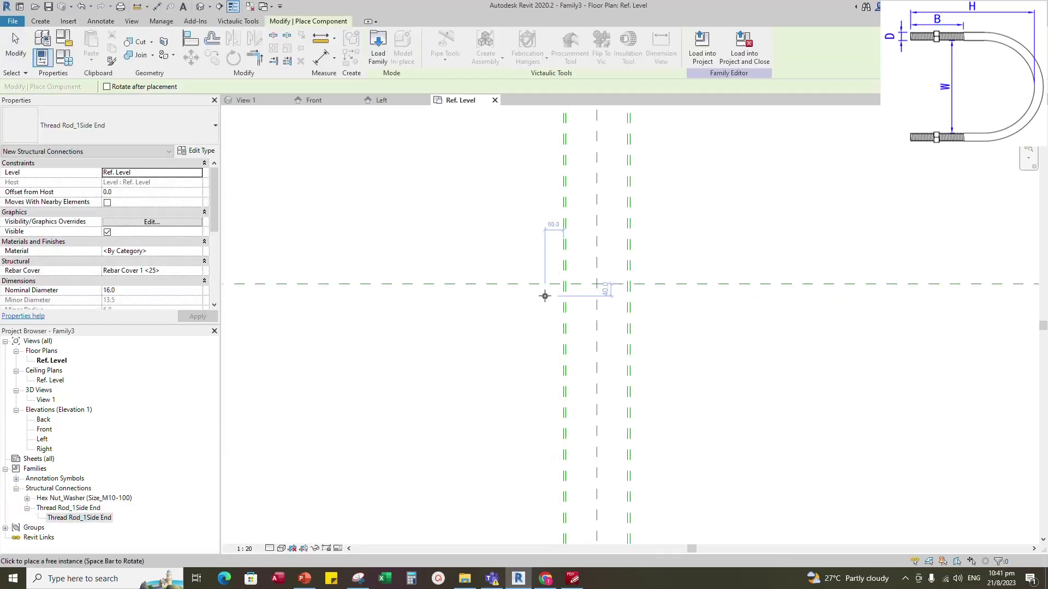
click(544, 297)
key(Escape)
key(Escape)
scroll(544, 297, up, 1)
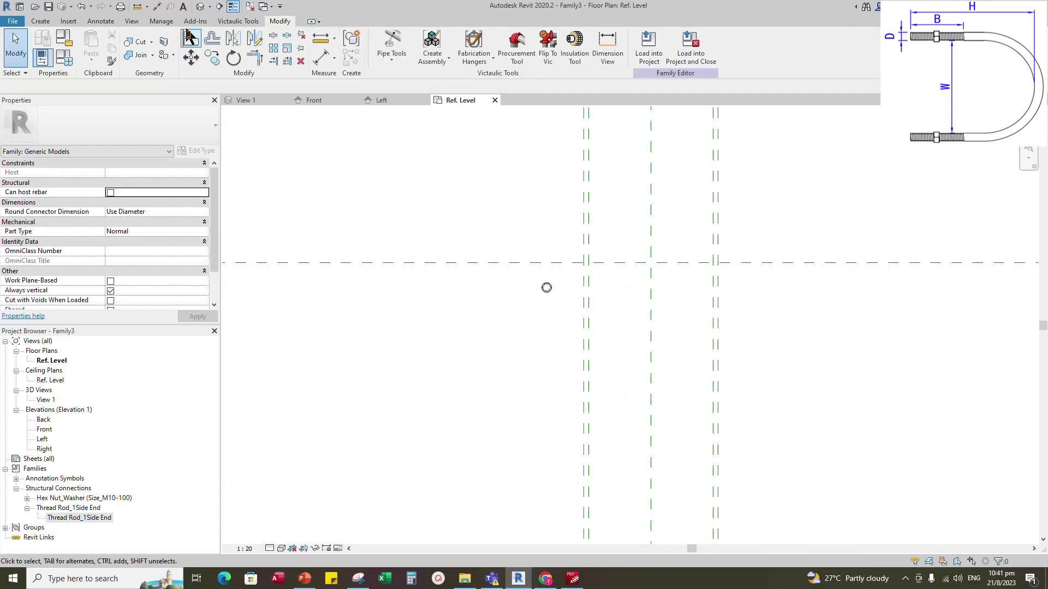
- Align the thread rod's centre with the horizontal reference plane and the outermost left vertical reference plane
click(191, 42)
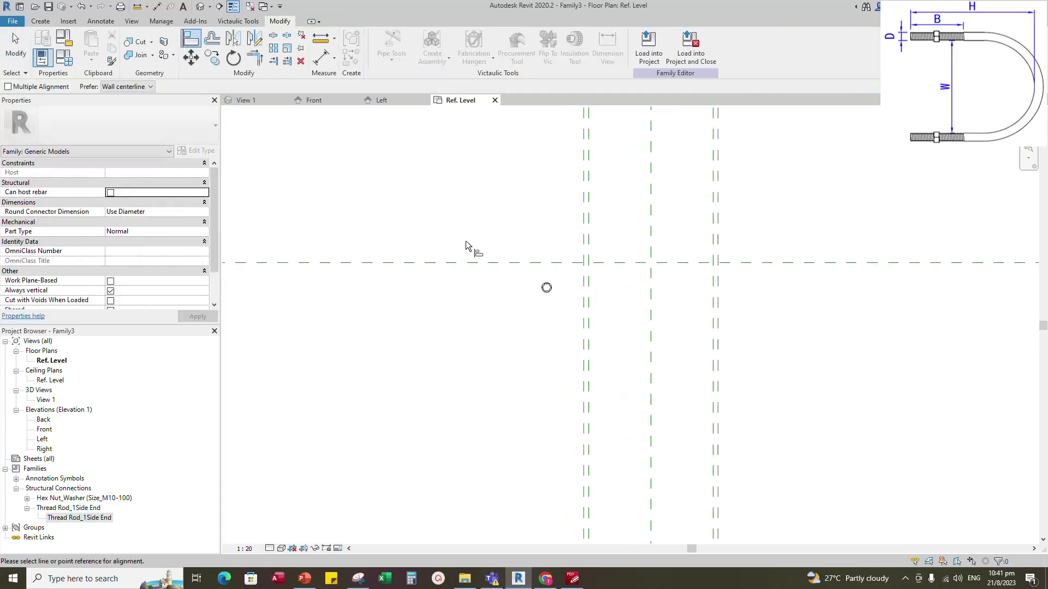
click(543, 284)
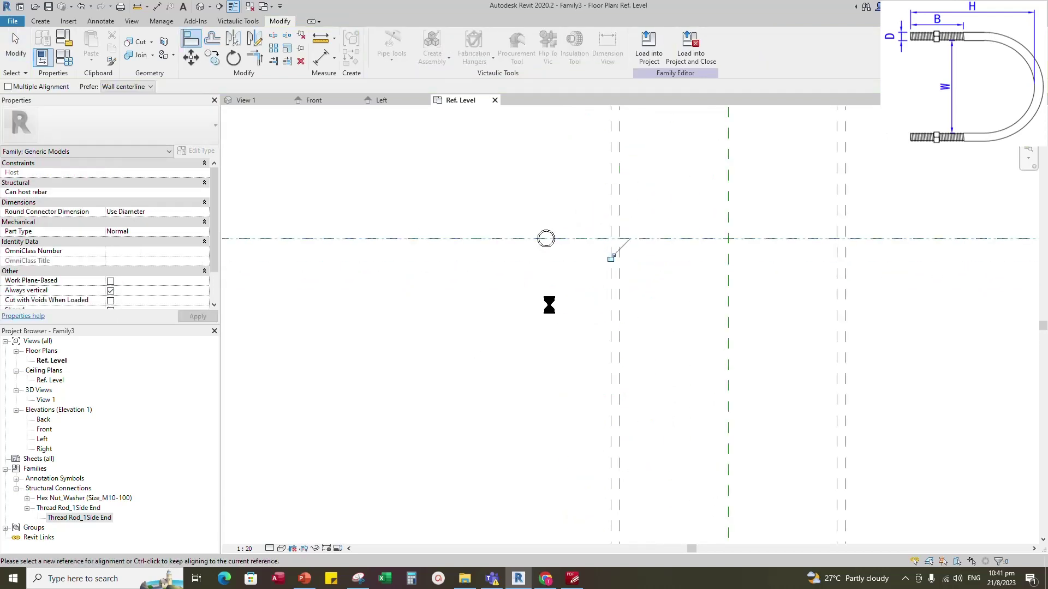
click(546, 240)
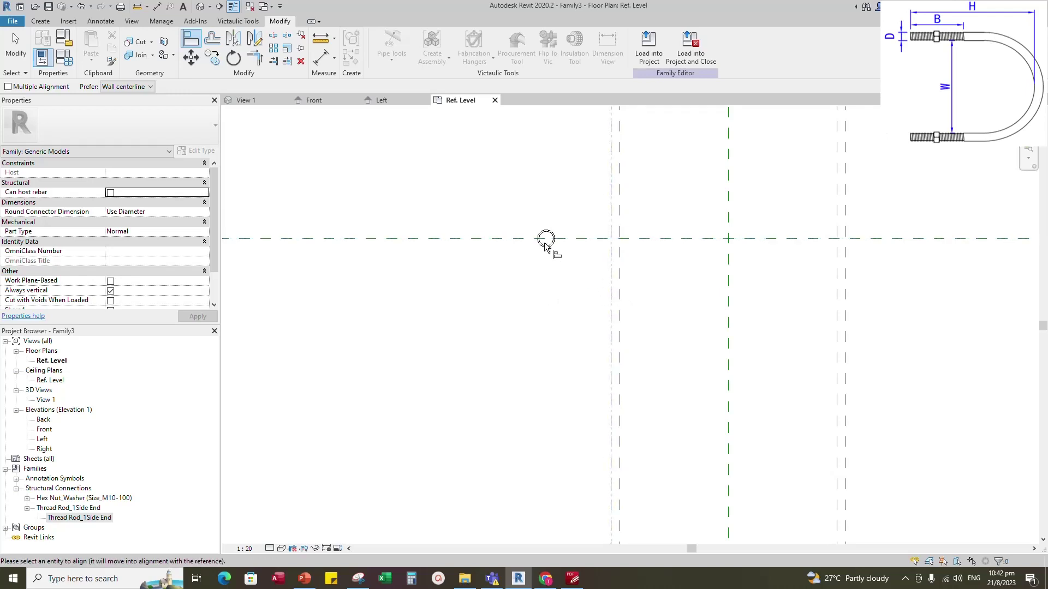
click(569, 300)
scroll(500, 293, down, 3)
key(Escape)
- In the Front elevation, align the thread rod's lower end with the Thread Offset reference plane below the Ref. Level
click(314, 99)
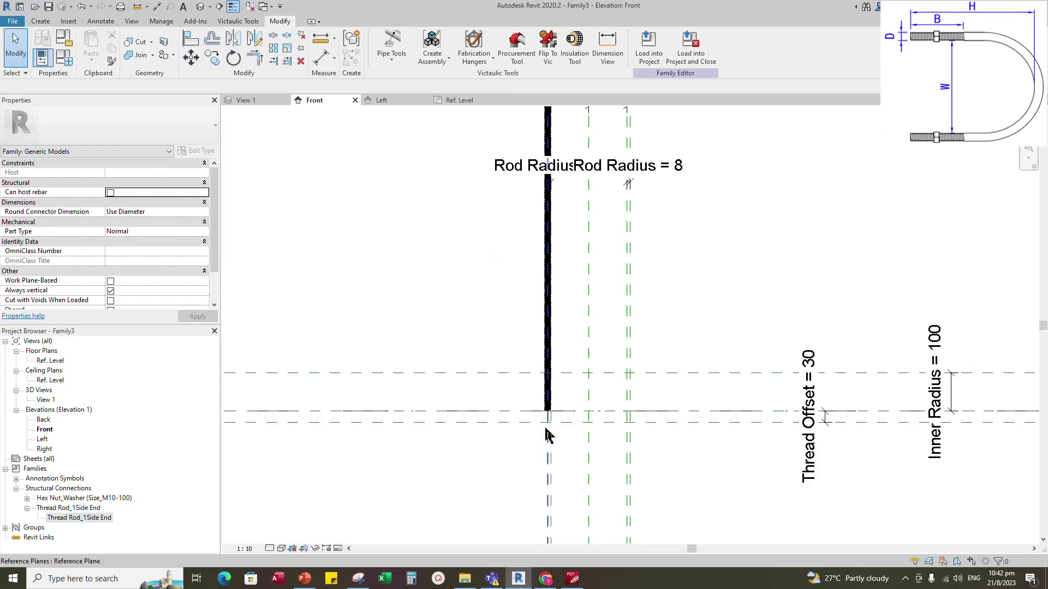
click(546, 387)
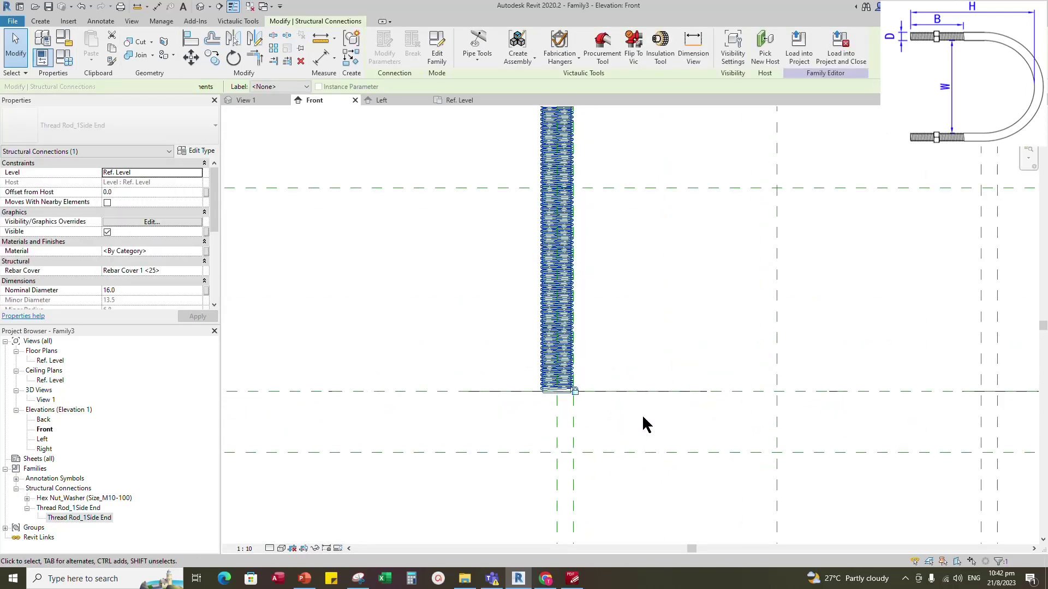
key(Escape)
key(a)
key(l)
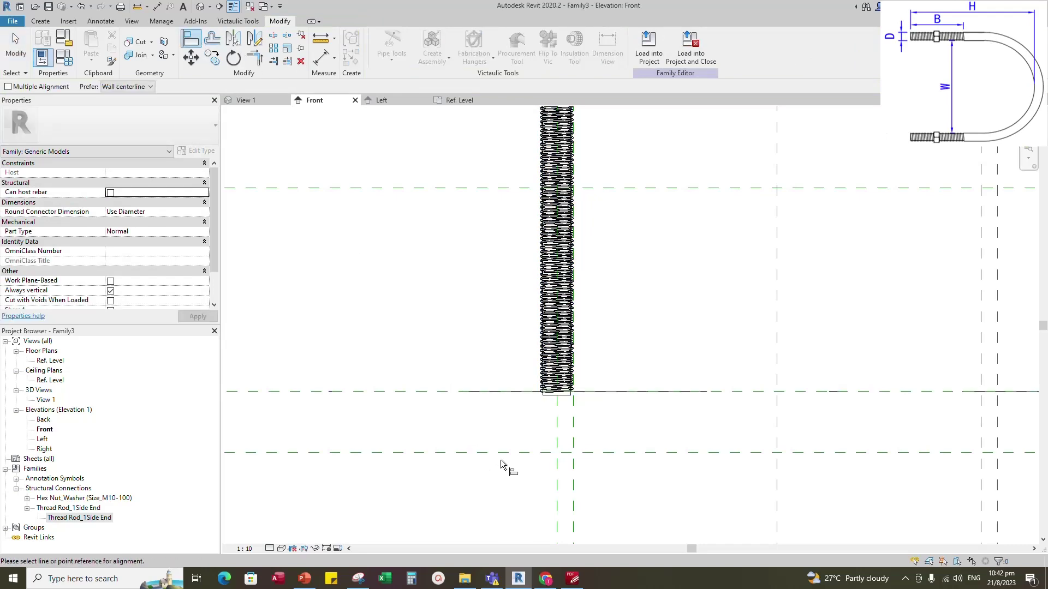
click(628, 453)
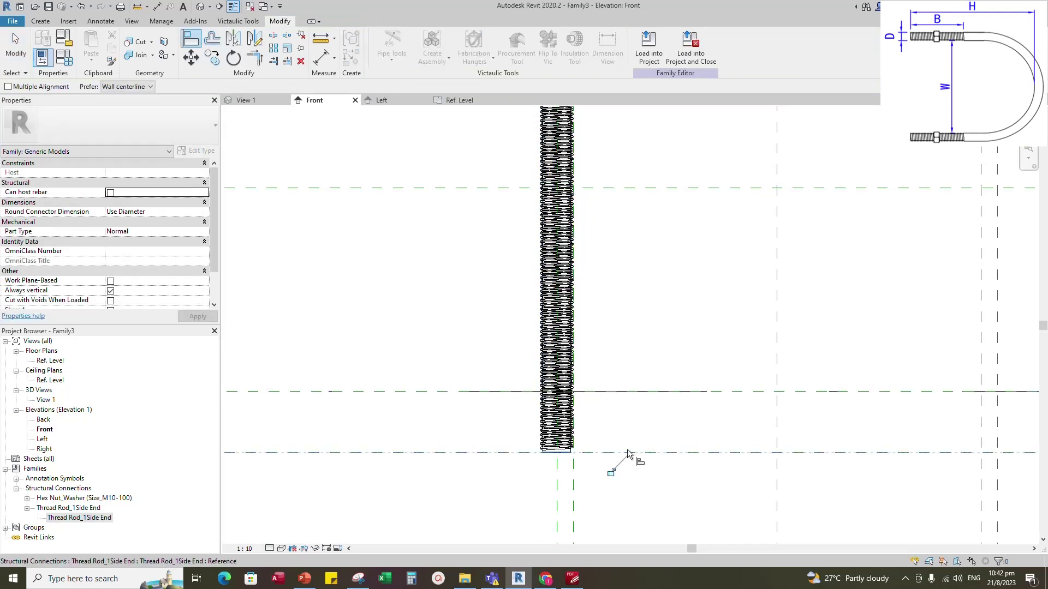
scroll(592, 464, down, 4)
key(Escape)
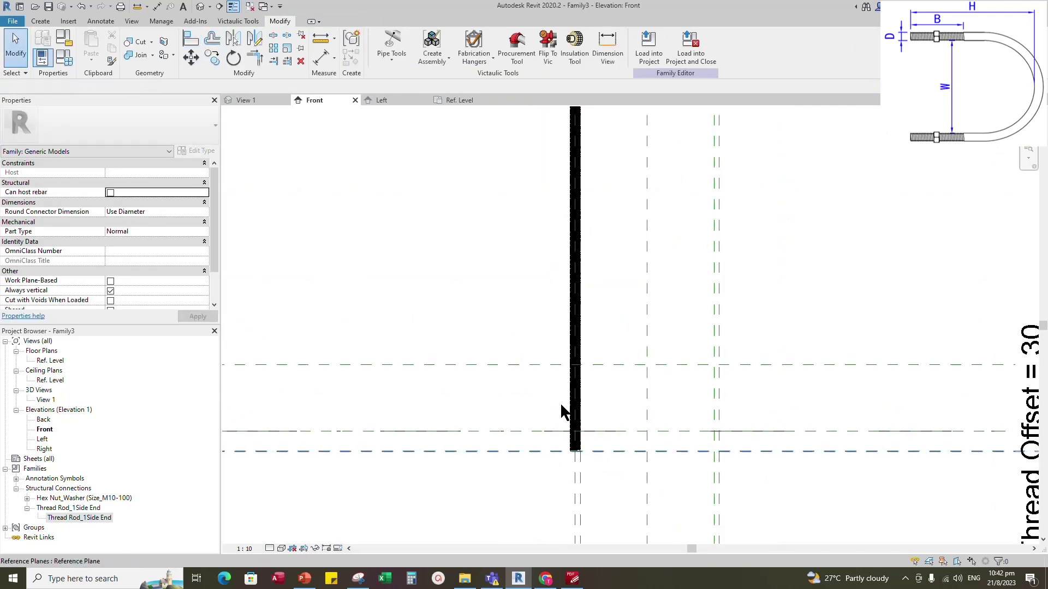
- Associate the placed thread rod's Lookup Table Name with the family's matching parameter
click(573, 408)
click(575, 414)
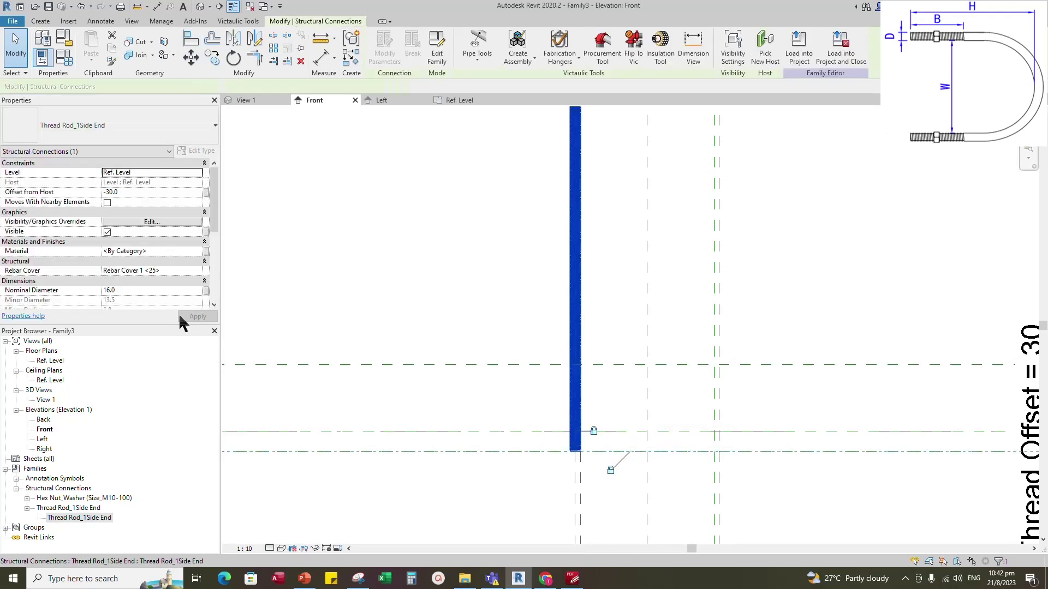
scroll(185, 283, down, 3)
click(206, 271)
click(486, 283)
click(545, 383)
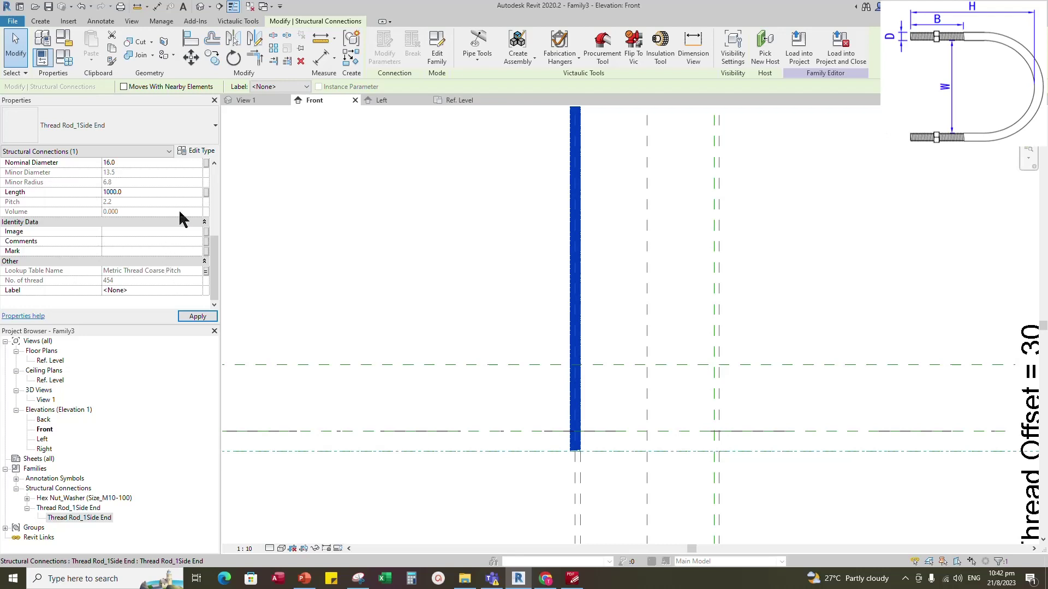
- Associate the thread rod's Nominal Diameter with Rod Diameter and its Length with Thread Height
scroll(183, 218, up, 1)
click(206, 182)
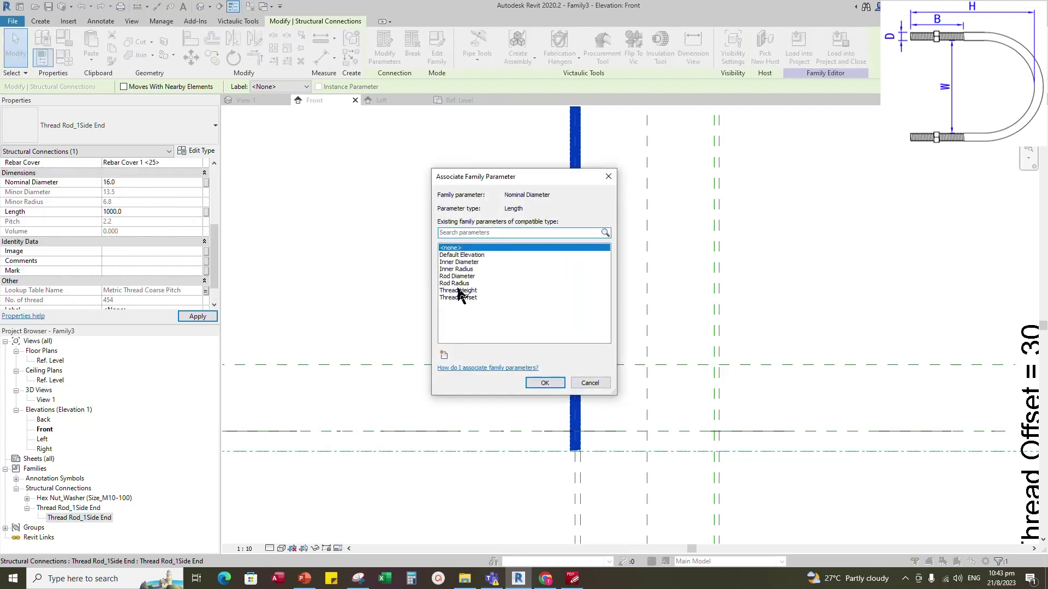
click(459, 276)
click(543, 383)
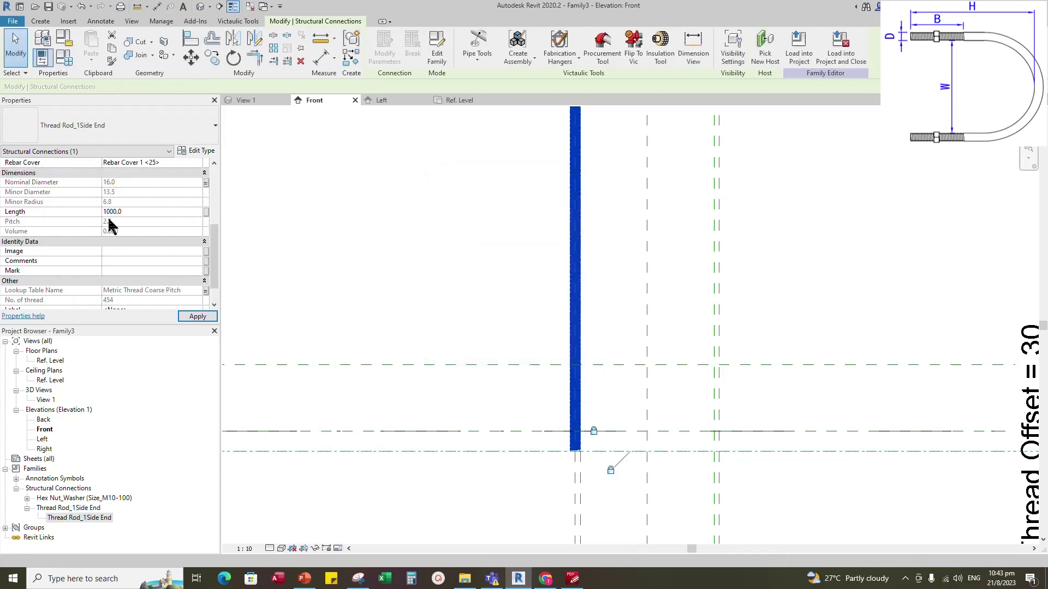
click(206, 211)
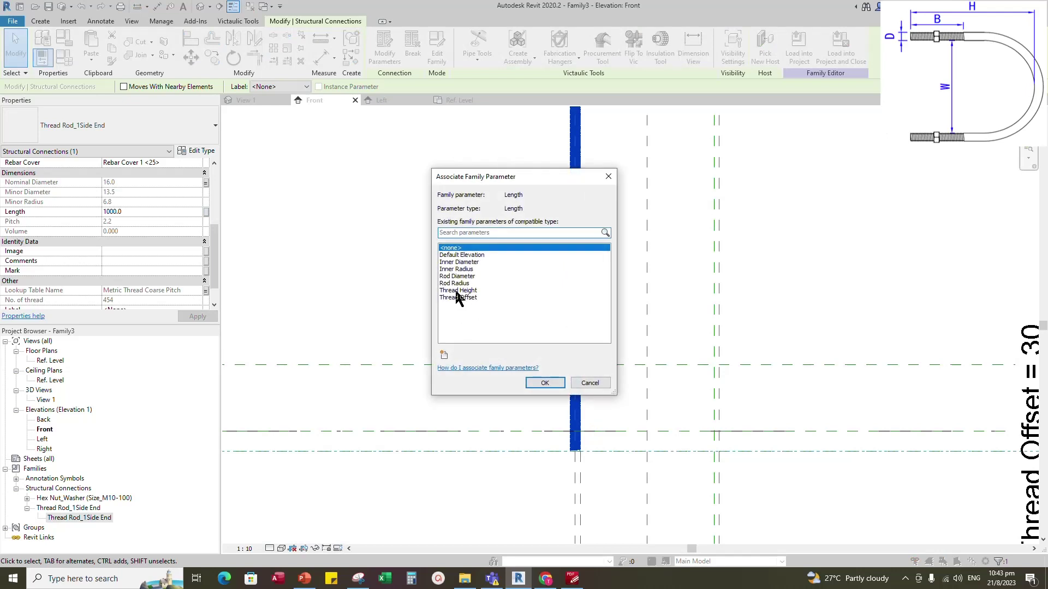
click(455, 292)
click(540, 382)
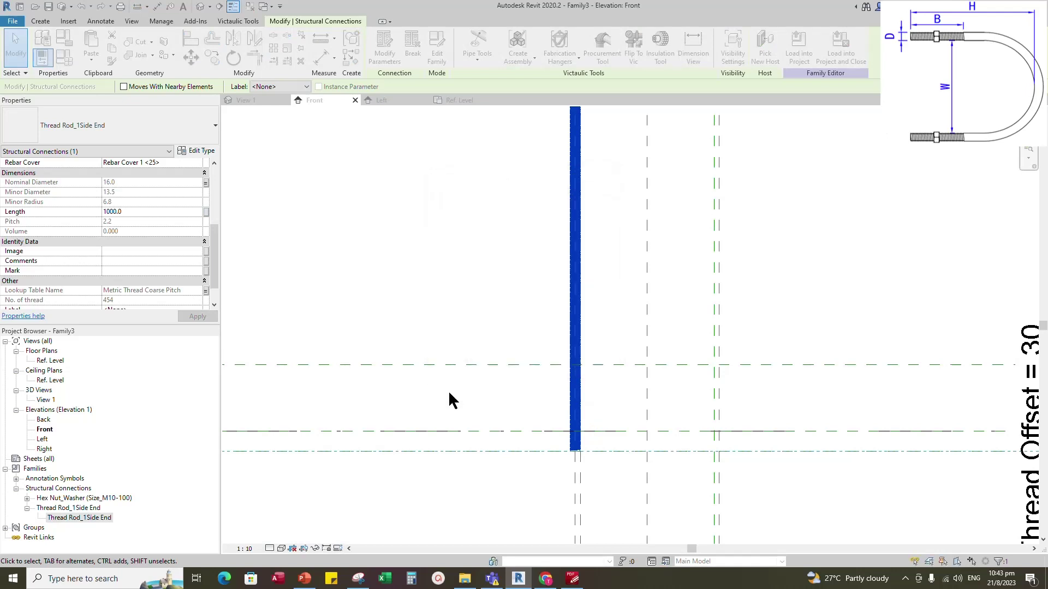
scroll(233, 280, down, 1)
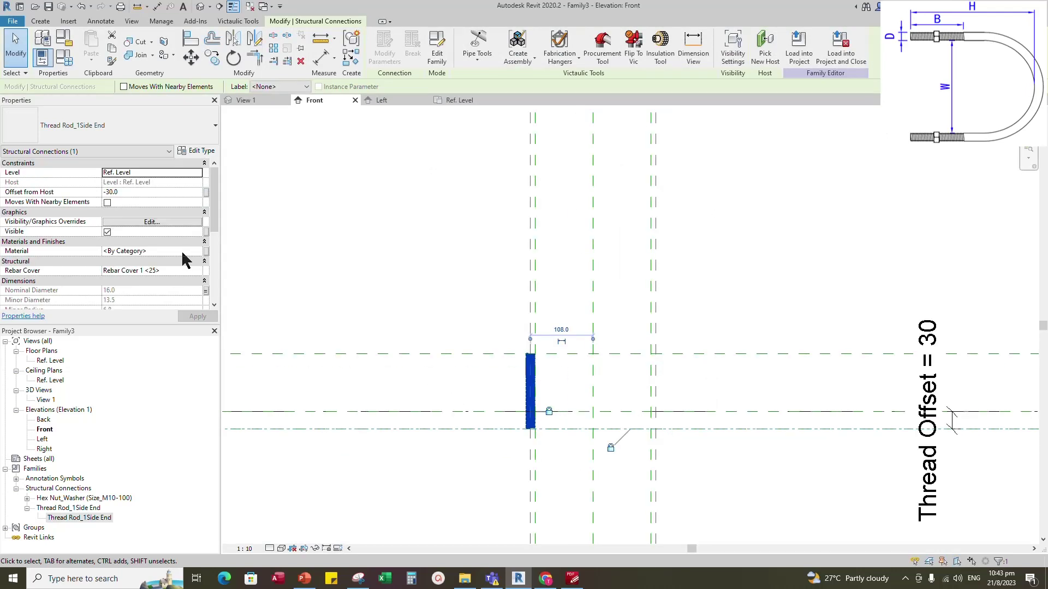
- Create a type parameter named Material under Materials and Finishes and associate the thread rod's material with it
click(206, 251)
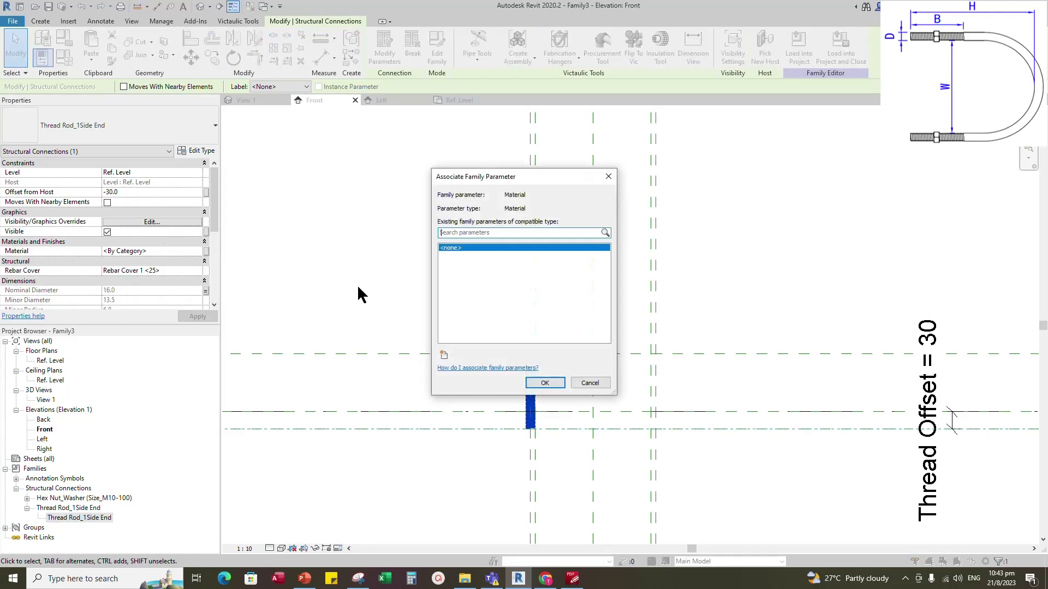
click(444, 355)
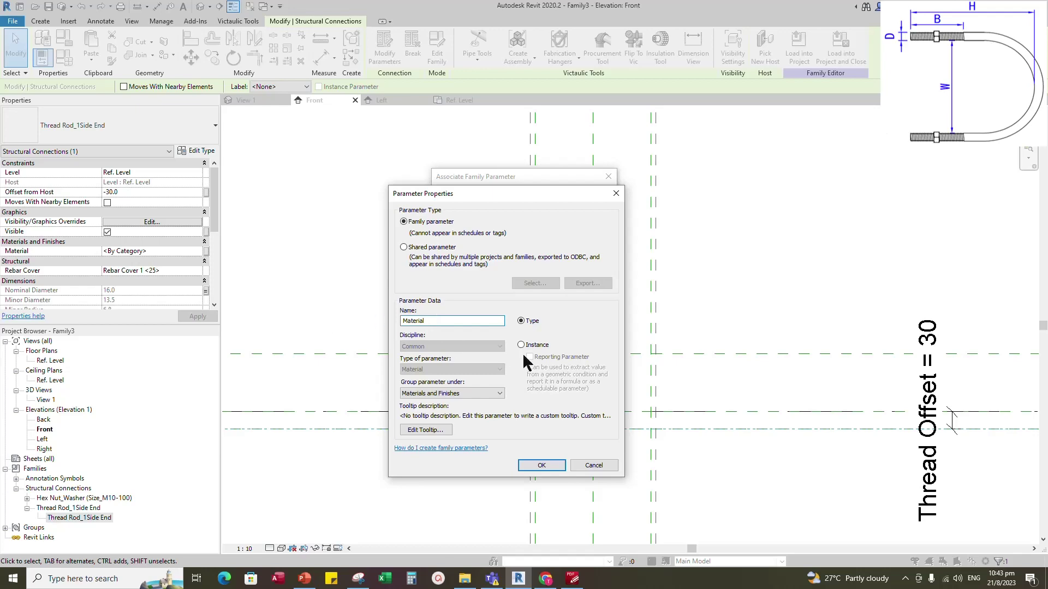
click(542, 465)
click(549, 384)
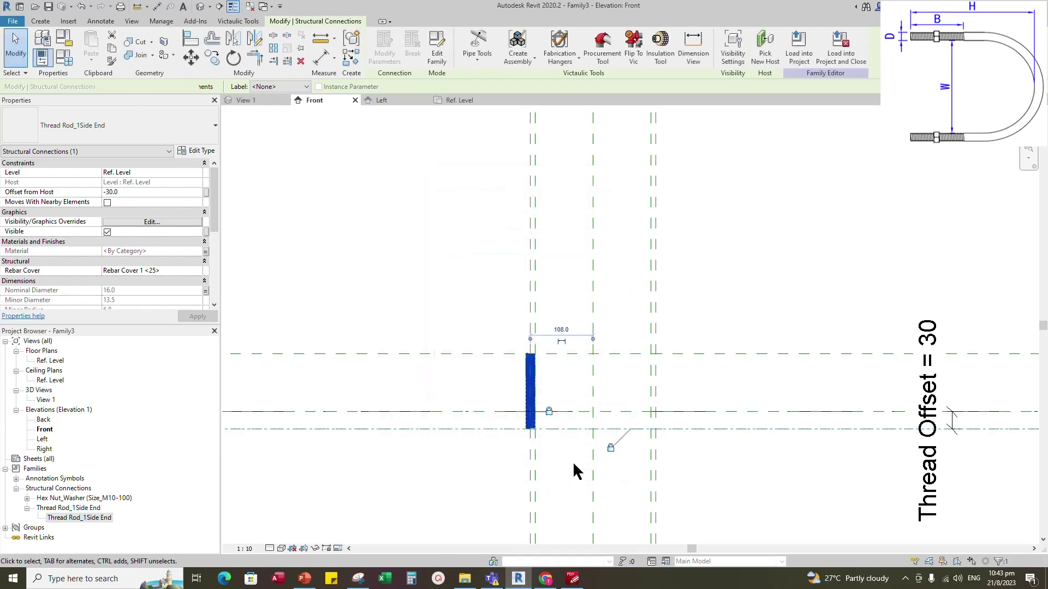
click(573, 464)
- Mirror a copy of the thread rod about the Center (Left/Right) reference plane in the Front elevation
scroll(540, 421, up, 6)
scroll(528, 396, down, 1)
middle_drag(529, 395, 528, 460)
scroll(494, 324, down, 1)
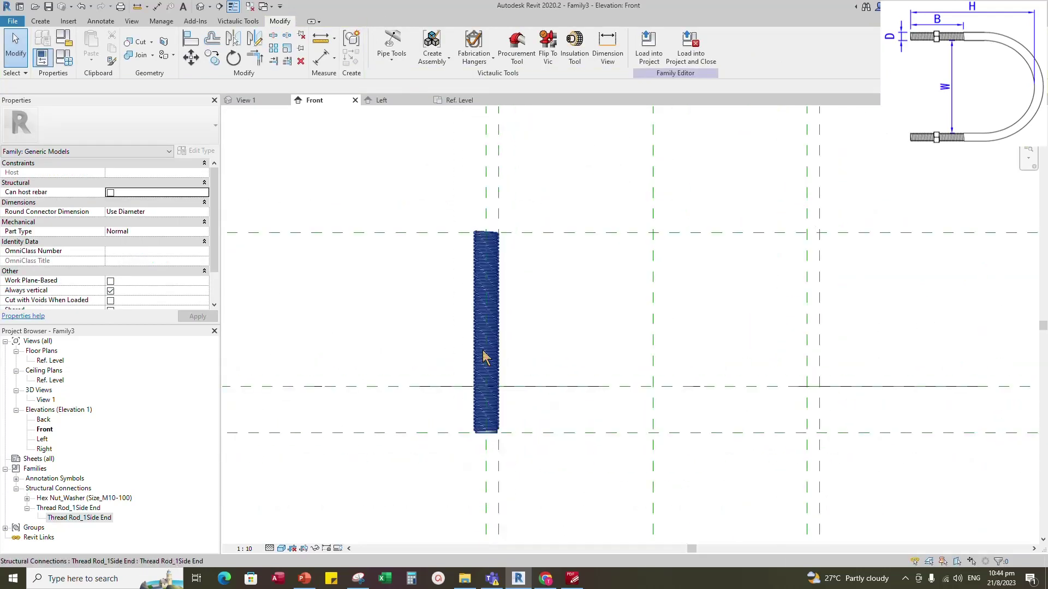
scroll(479, 355, down, 1)
click(478, 350)
scroll(407, 332, down, 1)
click(233, 38)
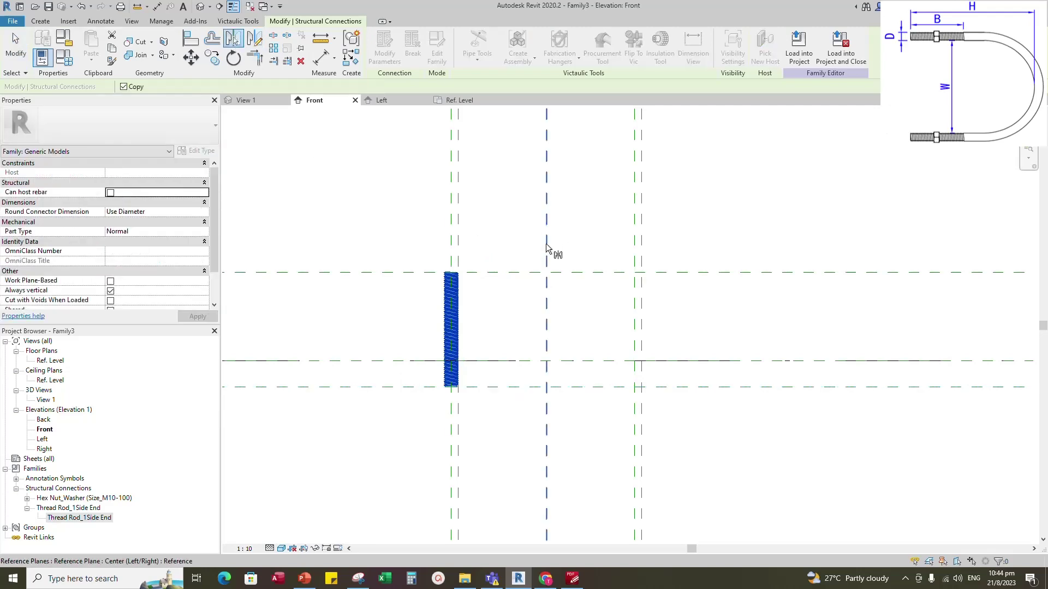
scroll(679, 293, down, 1)
- In the Ref. Level plan, align the mirrored thread rod's centre with the outermost right vertical reference plane
click(191, 38)
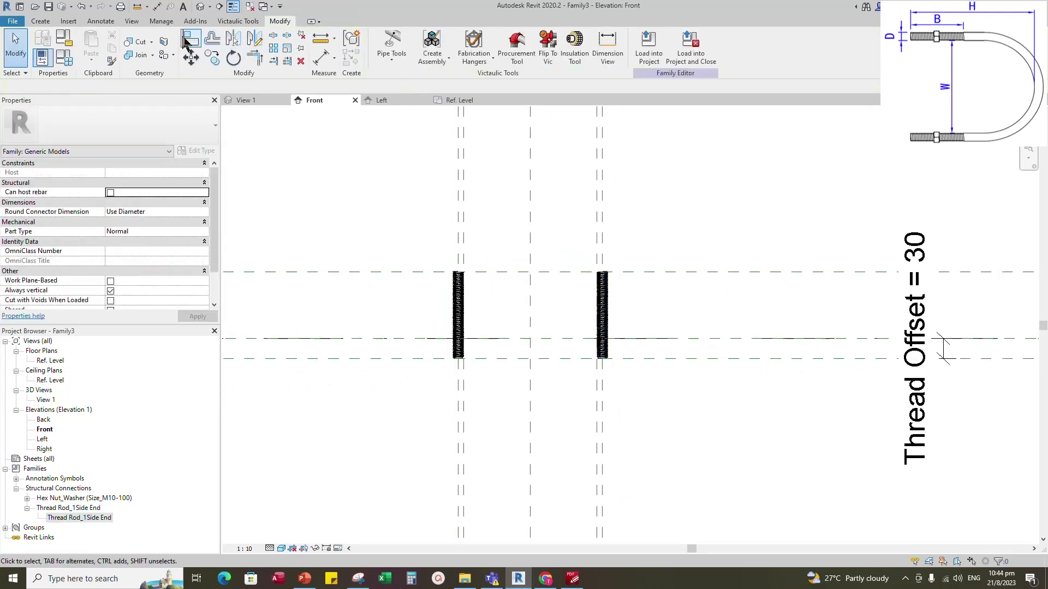
scroll(636, 414, down, 1)
key(Escape)
click(460, 100)
scroll(710, 251, up, 2)
key(a)
key(l)
scroll(581, 247, up, 4)
click(580, 246)
scroll(607, 323, down, 1)
key(Escape)
key(Escape)
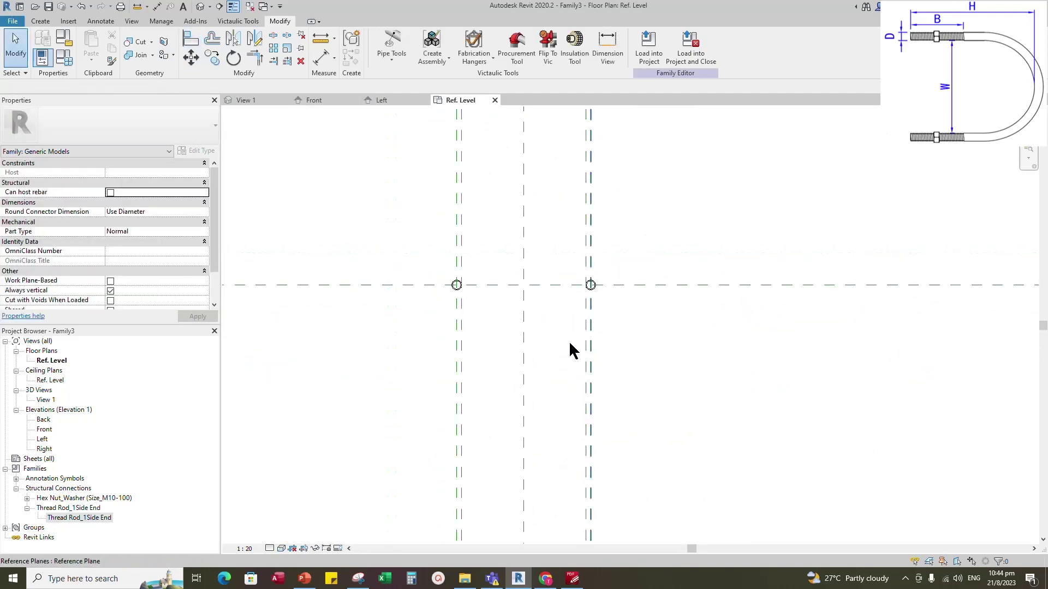
- Start a sweep with the Center (Front/Back) reference plane as its work plane, working in the Front elevation
click(165, 46)
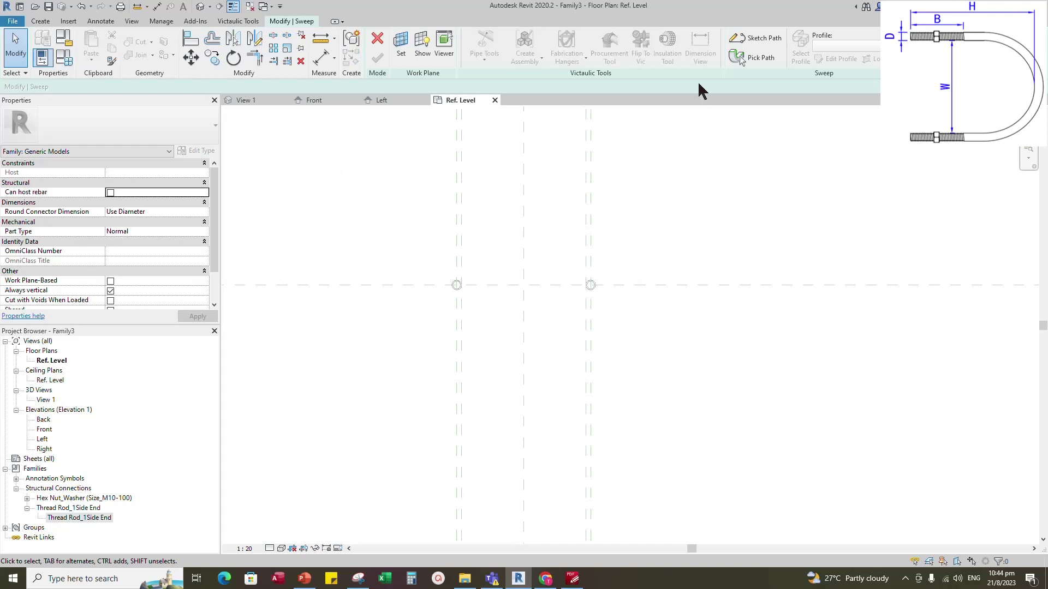
click(402, 48)
click(435, 303)
click(495, 353)
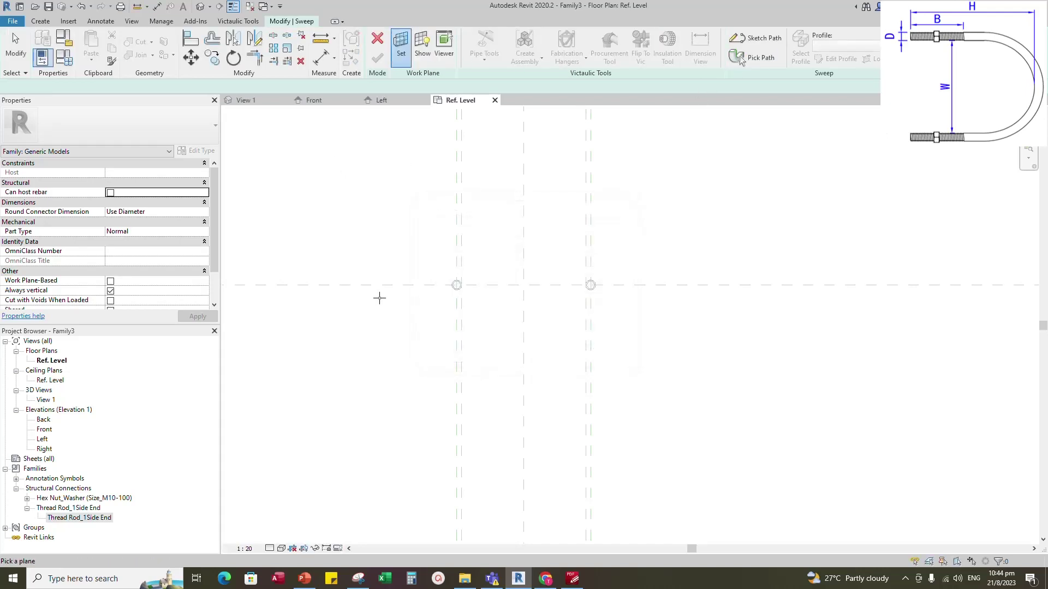
click(376, 285)
click(474, 209)
click(528, 397)
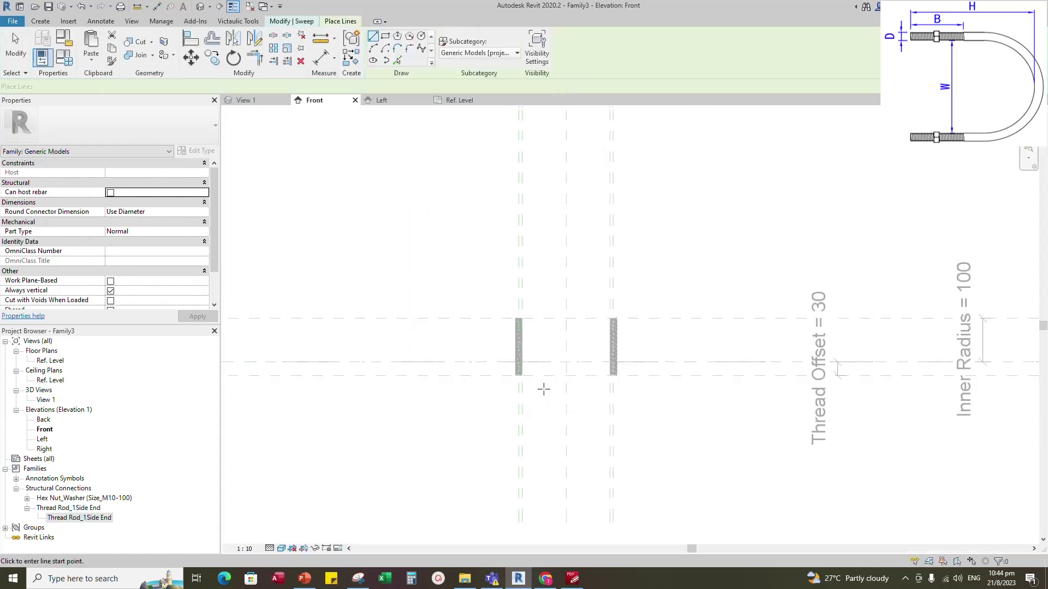
- Sketch the sweep path as a semicircular arc joining the inner top corners of the two thread rods
scroll(514, 388, down, 1)
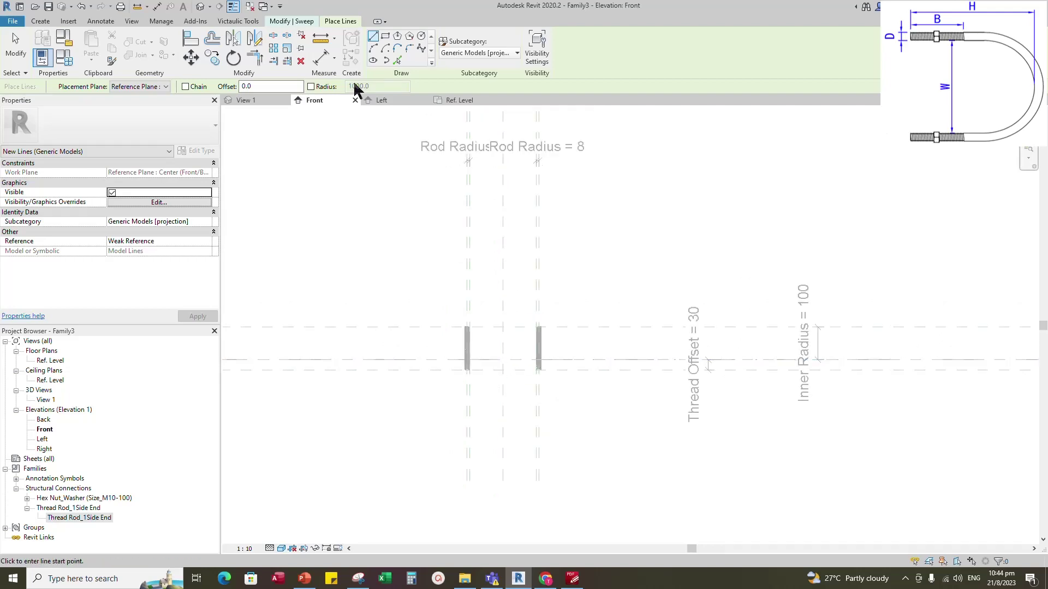
click(291, 21)
scroll(537, 322, up, 8)
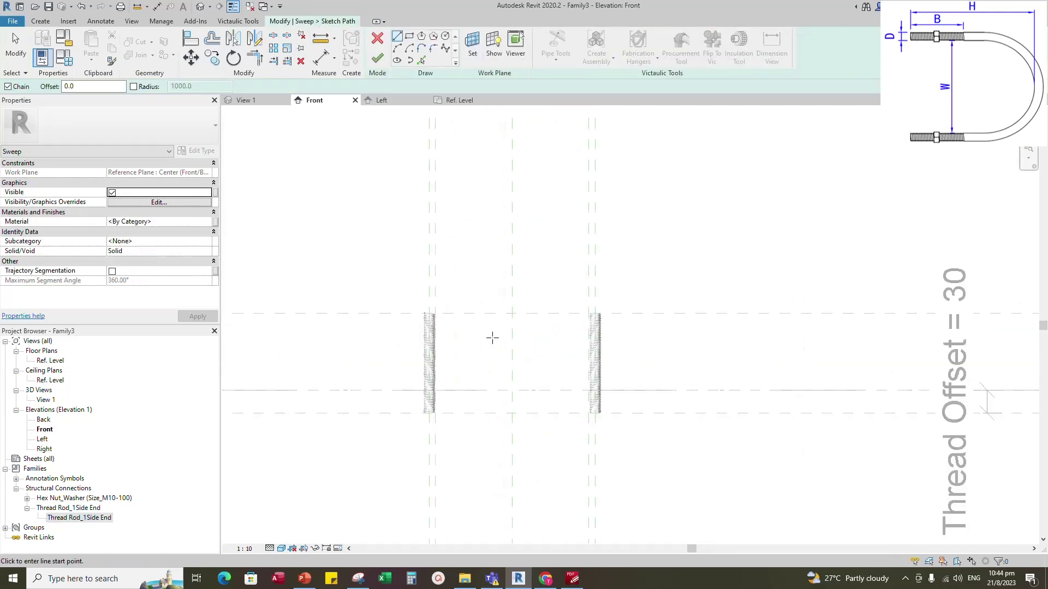
scroll(367, 339, down, 2)
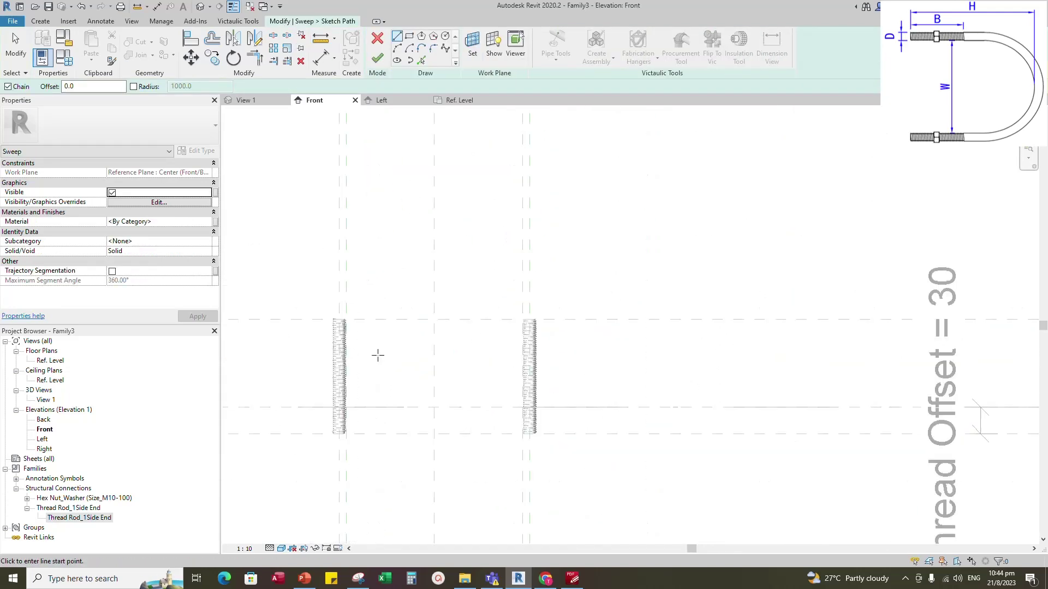
click(397, 48)
scroll(355, 323, up, 6)
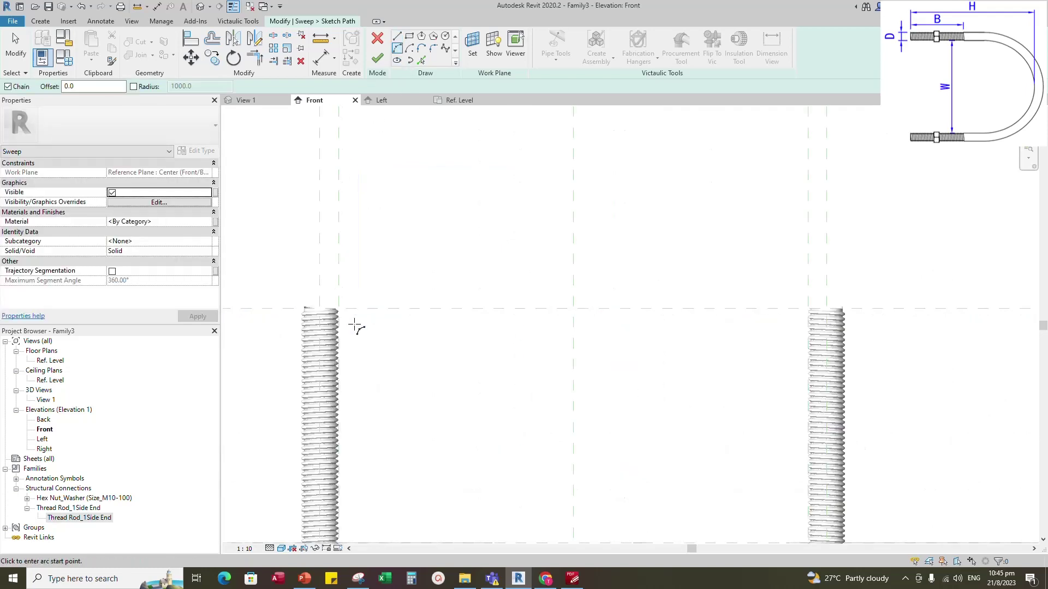
click(321, 292)
scroll(355, 300, down, 3)
scroll(597, 306, up, 6)
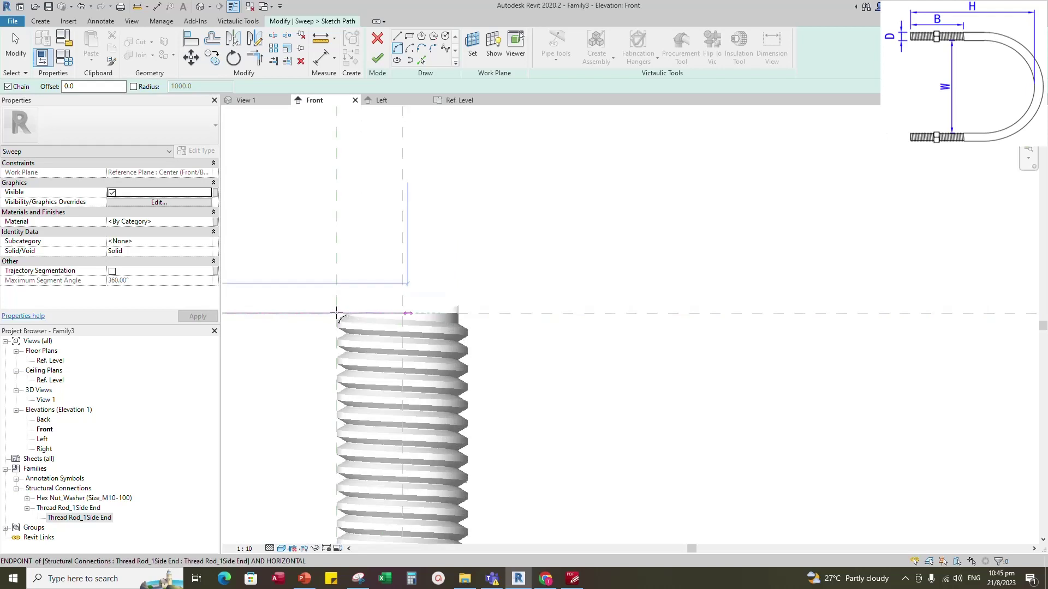
click(361, 315)
scroll(735, 326, down, 2)
scroll(709, 325, down, 3)
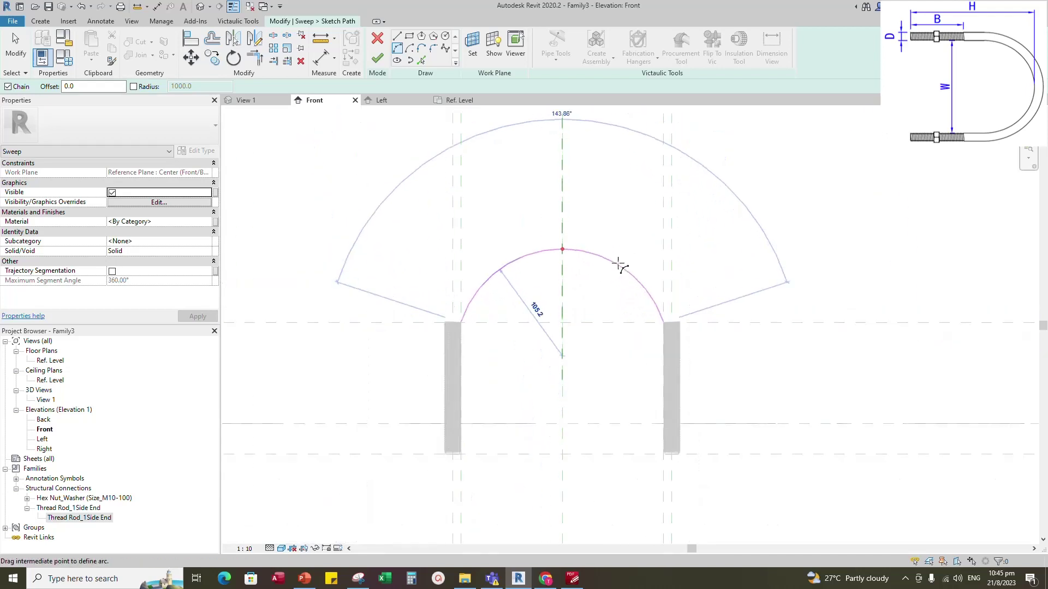
click(620, 242)
- Align and lock the arc's endpoints to the rod-top horizontal plane and the inner vertical reference planes, and finish the path
key(Escape)
key(a)
key(l)
scroll(671, 331, up, 2)
scroll(670, 330, up, 2)
click(663, 321)
scroll(601, 320, down, 3)
click(431, 312)
click(274, 310)
click(650, 294)
click(679, 218)
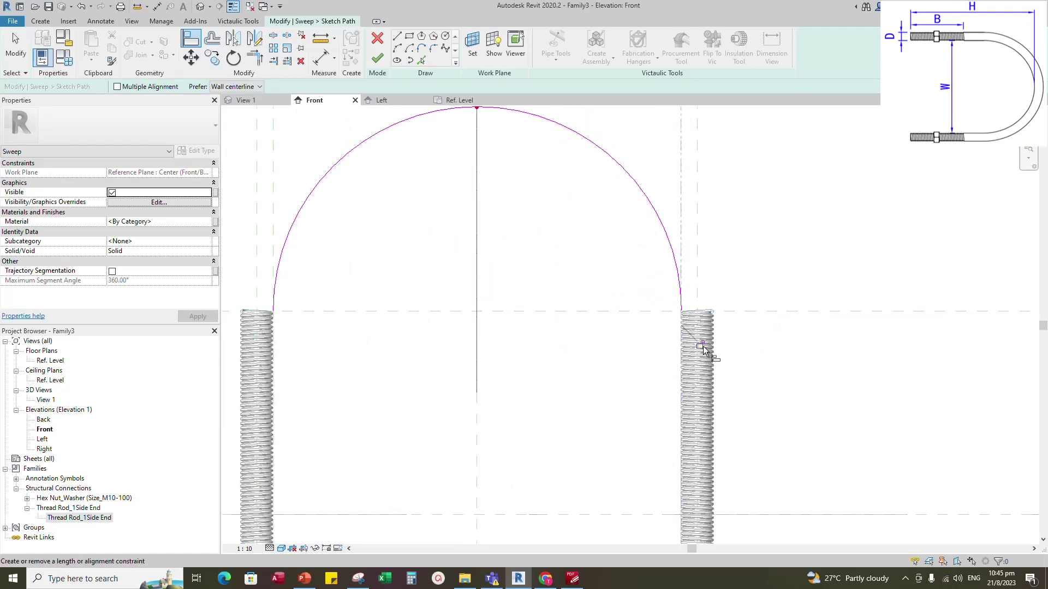
click(272, 279)
click(273, 310)
scroll(300, 348, down, 3)
click(377, 58)
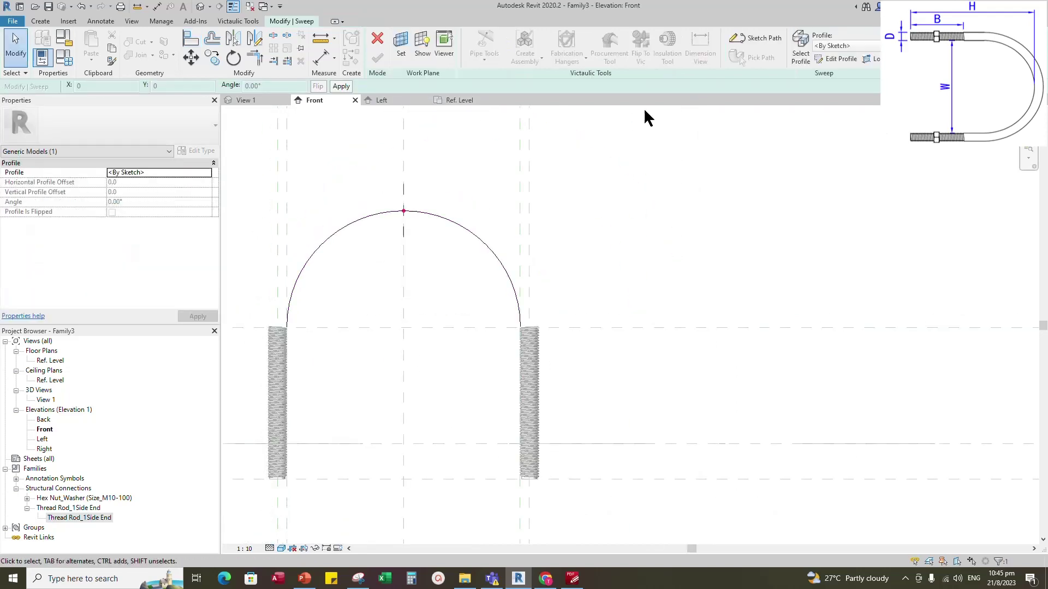
- In the Left elevation, sketch the sweep profile as an ellipse centred on the vertical plane above the path point, semi-axes about 8.5 and 8.2 mm
click(835, 60)
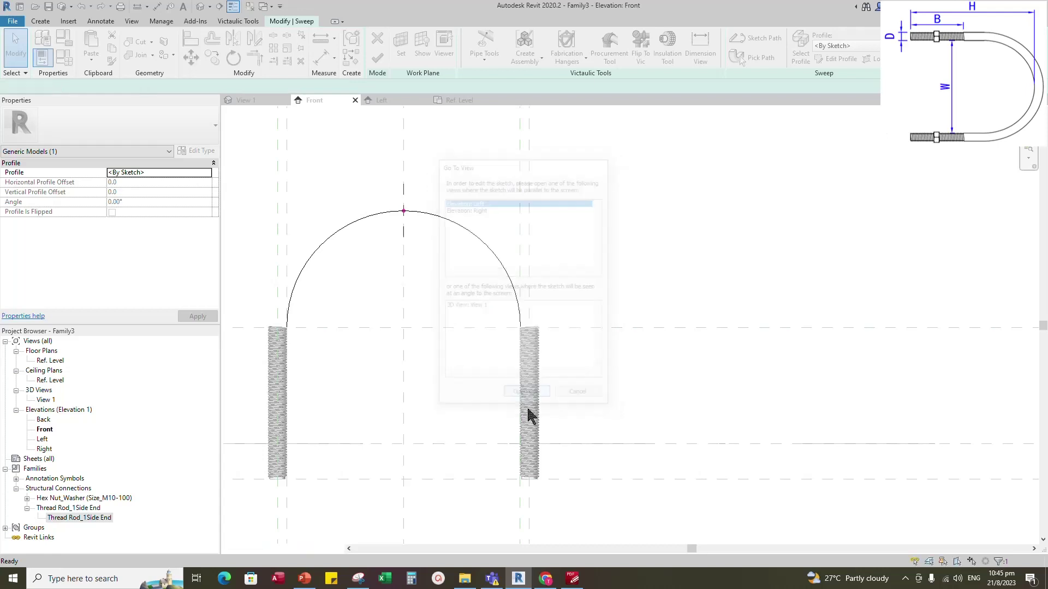
click(527, 396)
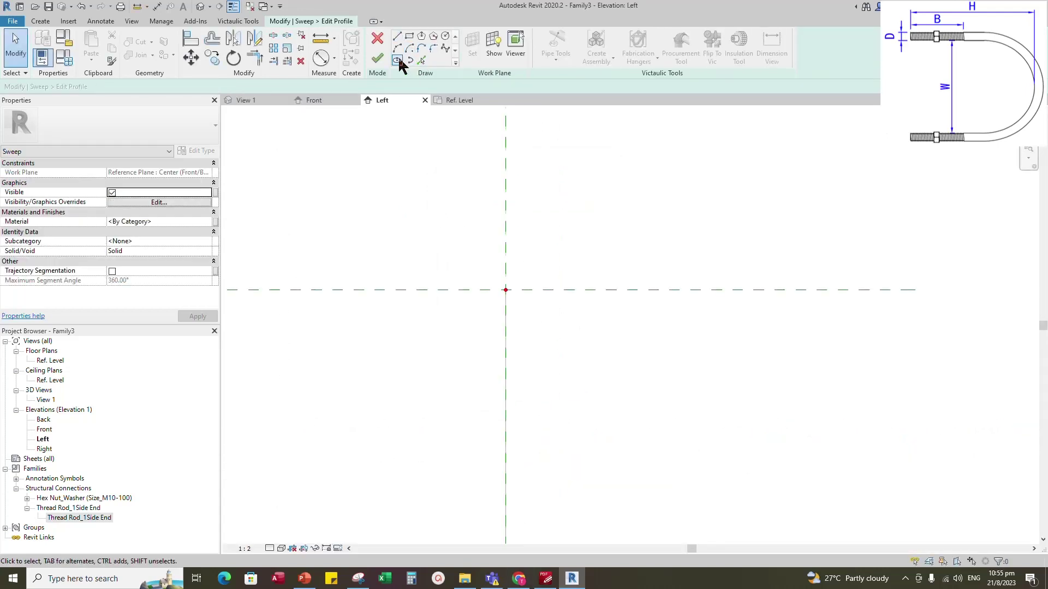
click(398, 61)
click(505, 211)
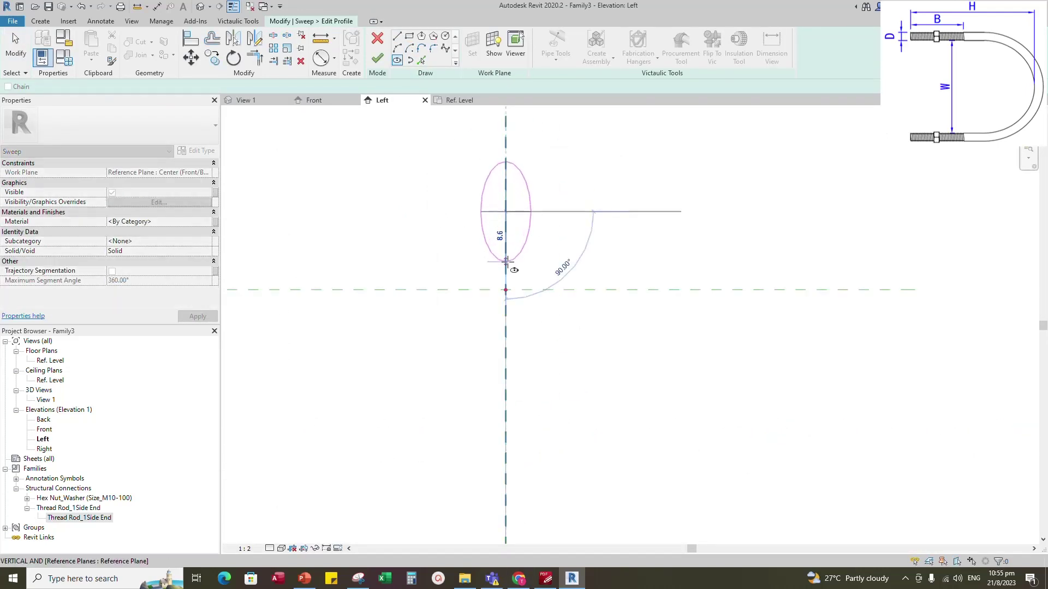
click(506, 261)
click(553, 235)
key(Escape)
key(Escape)
- Set both semi-axes of the profile ellipse to 8 mm
click(554, 226)
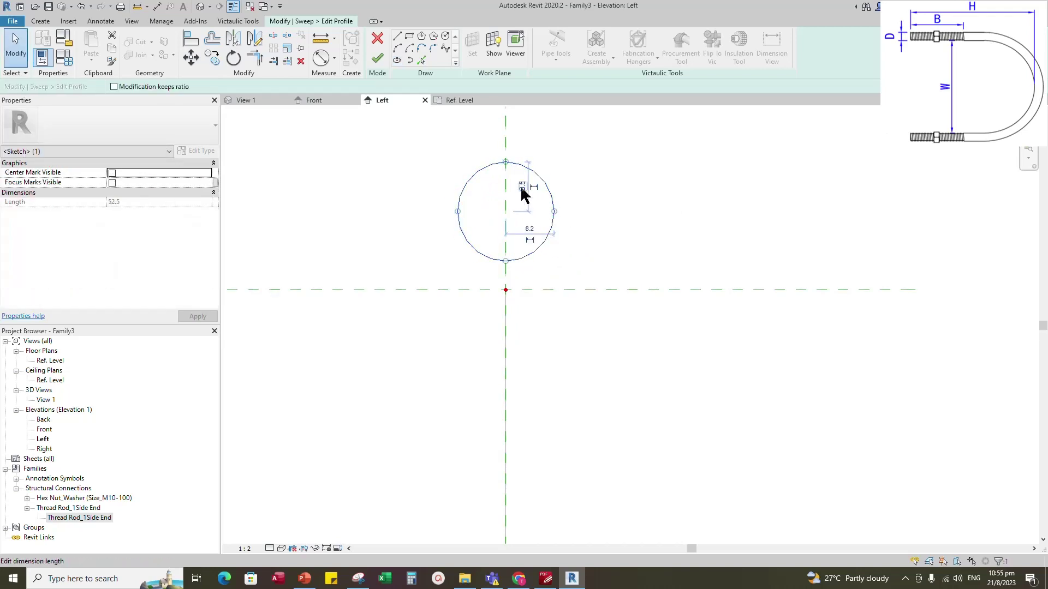
text(8)
key(Return)
click(529, 229)
key(Return)
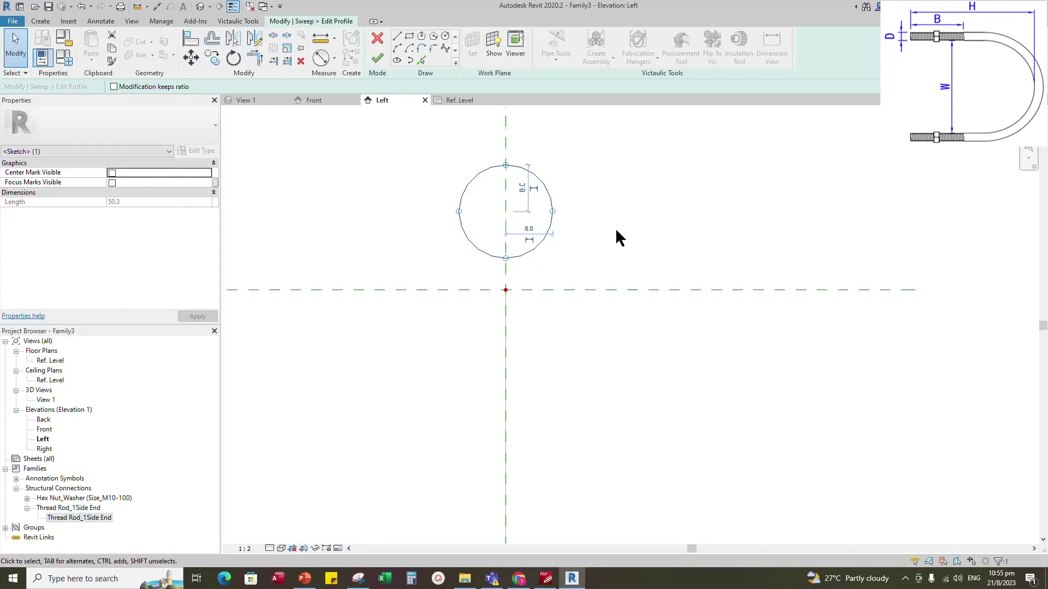
- Make the ellipse's two temporary semi-axis dimensions permanent and set the Left view's scale to 1:1
scroll(614, 227, up, 1)
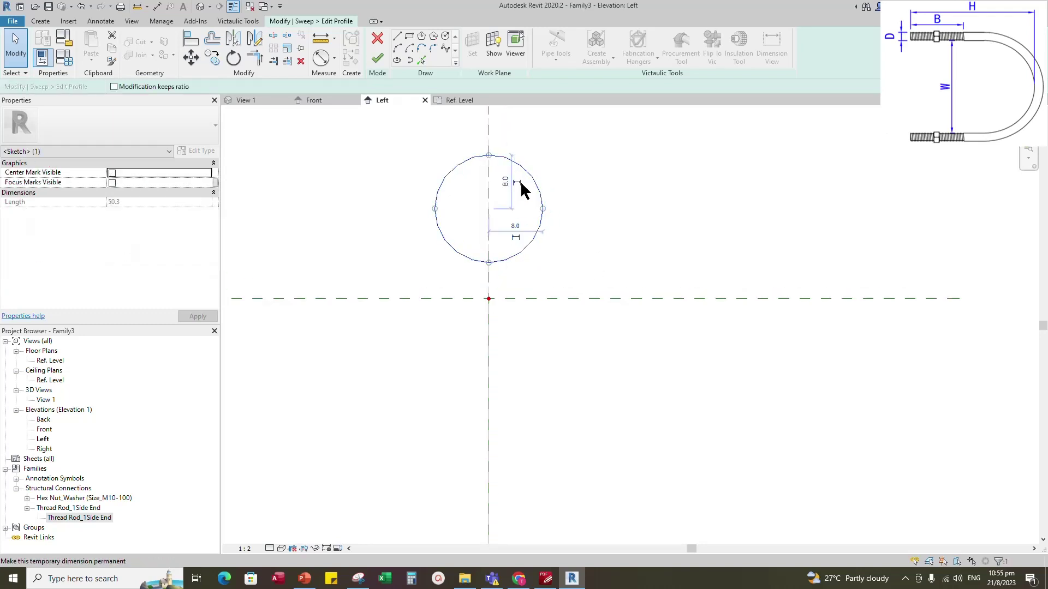
scroll(572, 259, down, 1)
click(527, 256)
click(244, 549)
click(248, 393)
click(591, 263)
scroll(588, 254, up, 2)
scroll(454, 252, down, 5)
scroll(464, 235, up, 1)
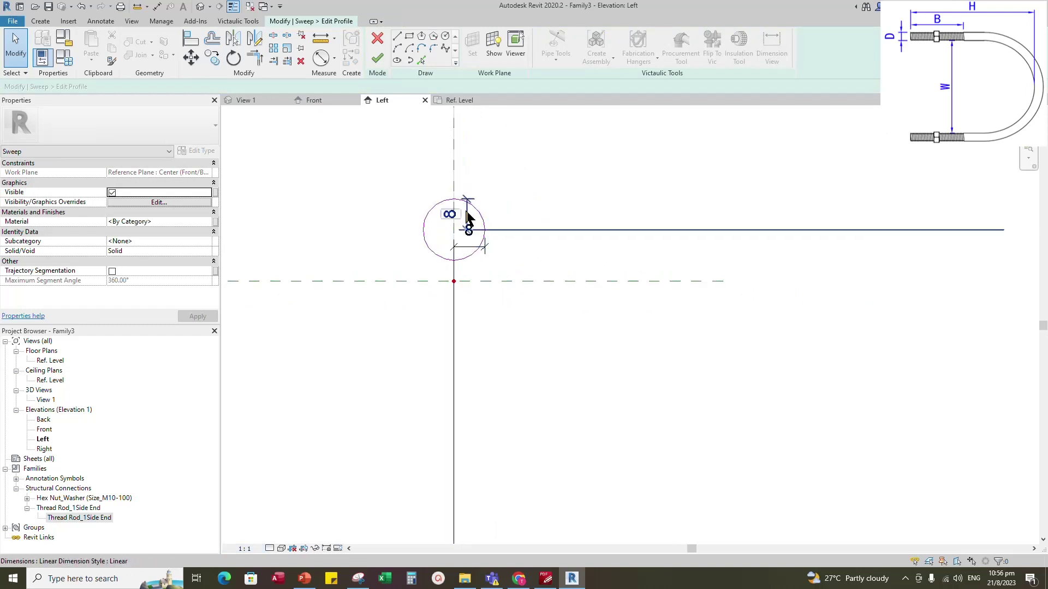
- Label both the vertical and the horizontal semi-axis dimensions of the profile ellipse with the Rod Radius parameter
click(468, 219)
click(207, 222)
click(131, 280)
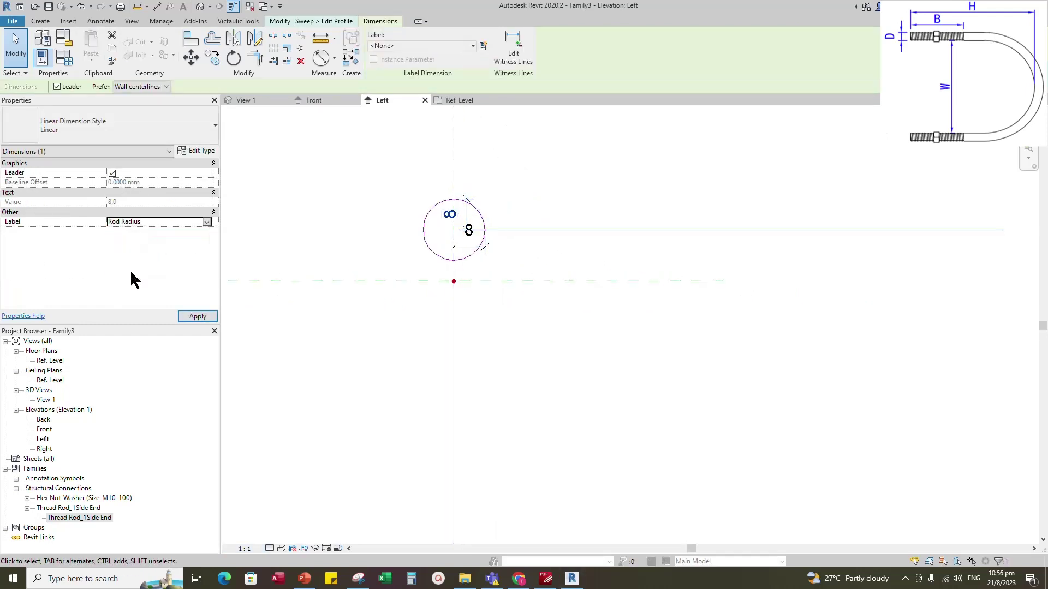
click(550, 295)
click(472, 246)
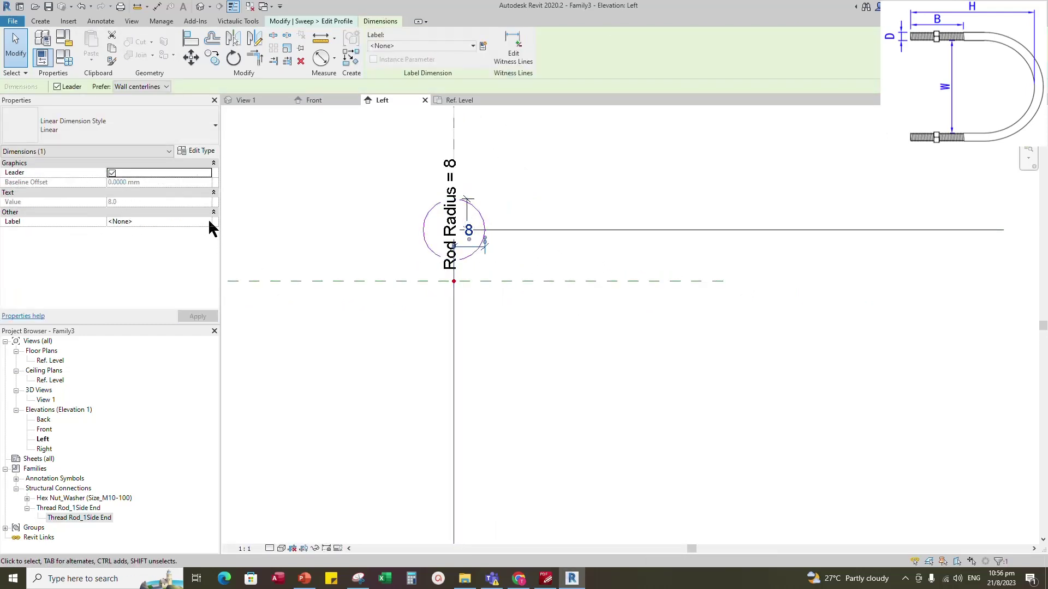
click(209, 221)
click(140, 266)
click(607, 336)
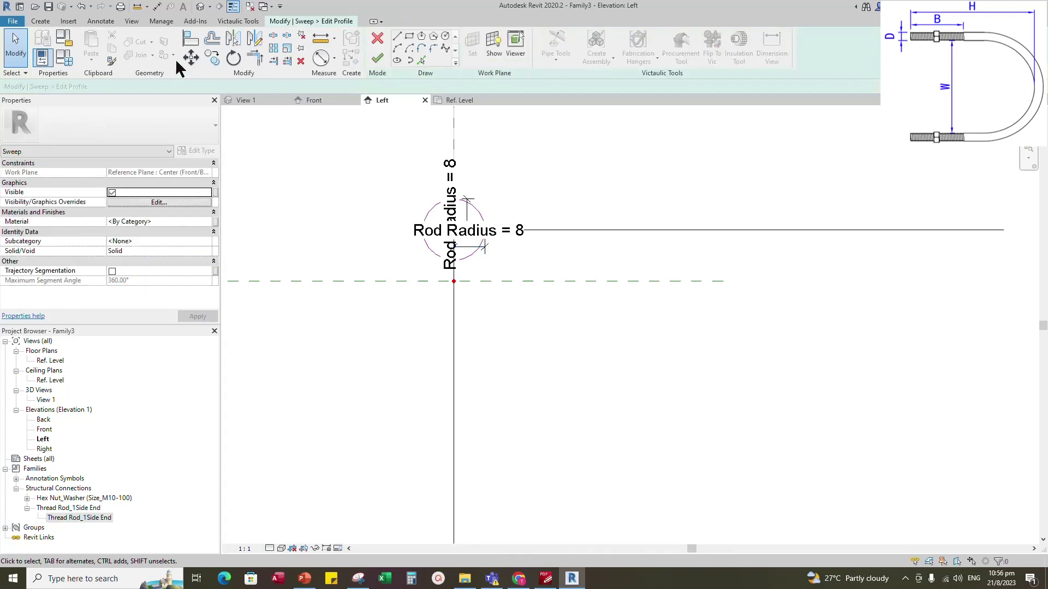
- Align the lower edge of the profile ellipse to the horizontal reference plane and lock the alignment
click(512, 281)
click(461, 260)
click(610, 299)
scroll(527, 318, down, 4)
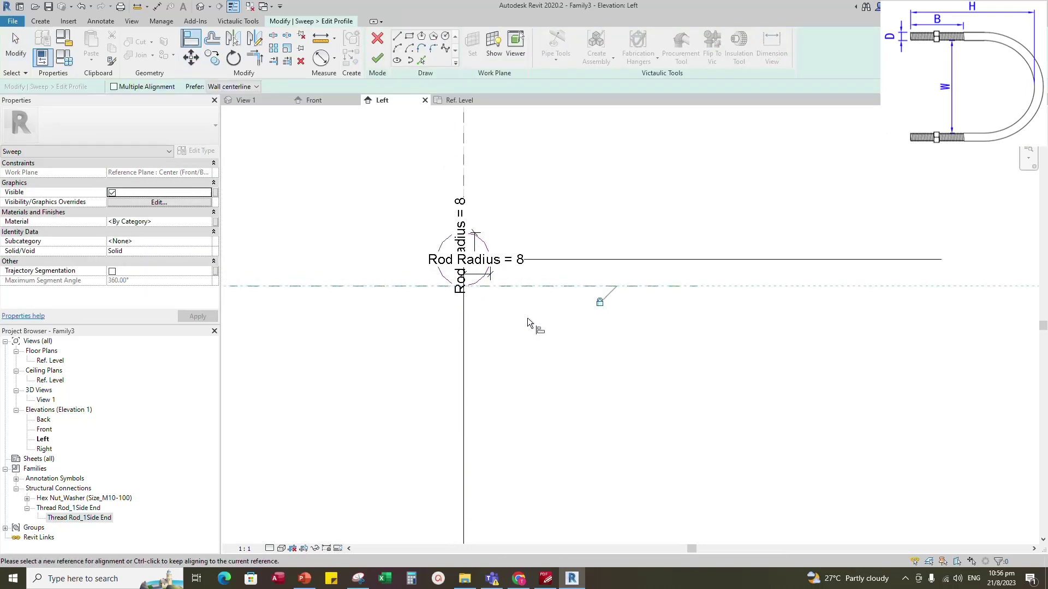
- Finish the sweep profile and the sweep itself, and return to the Front elevation
scroll(518, 238, down, 1)
click(377, 58)
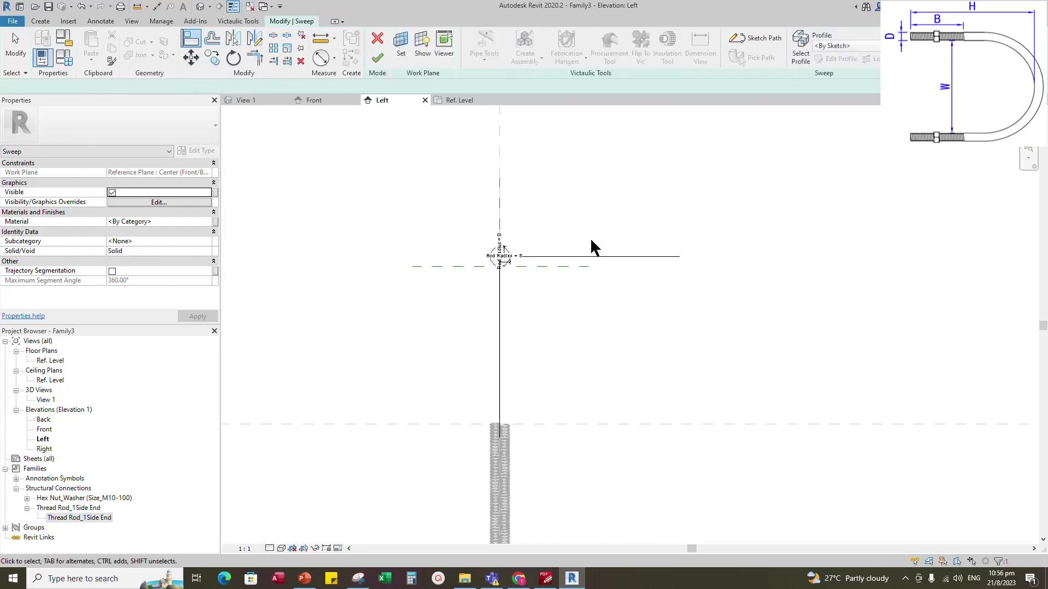
click(378, 58)
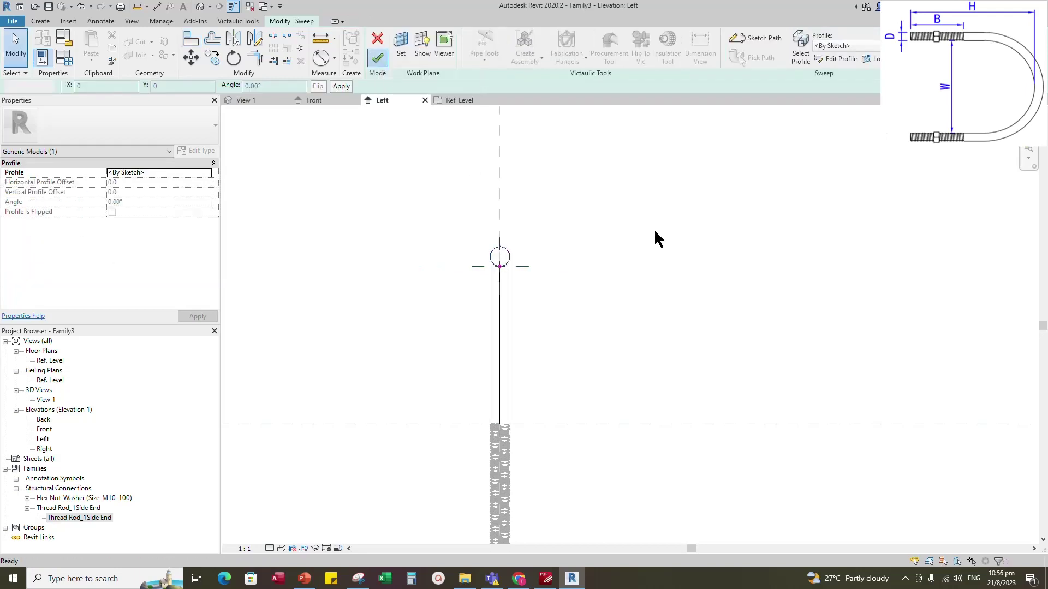
scroll(603, 251, down, 2)
click(356, 101)
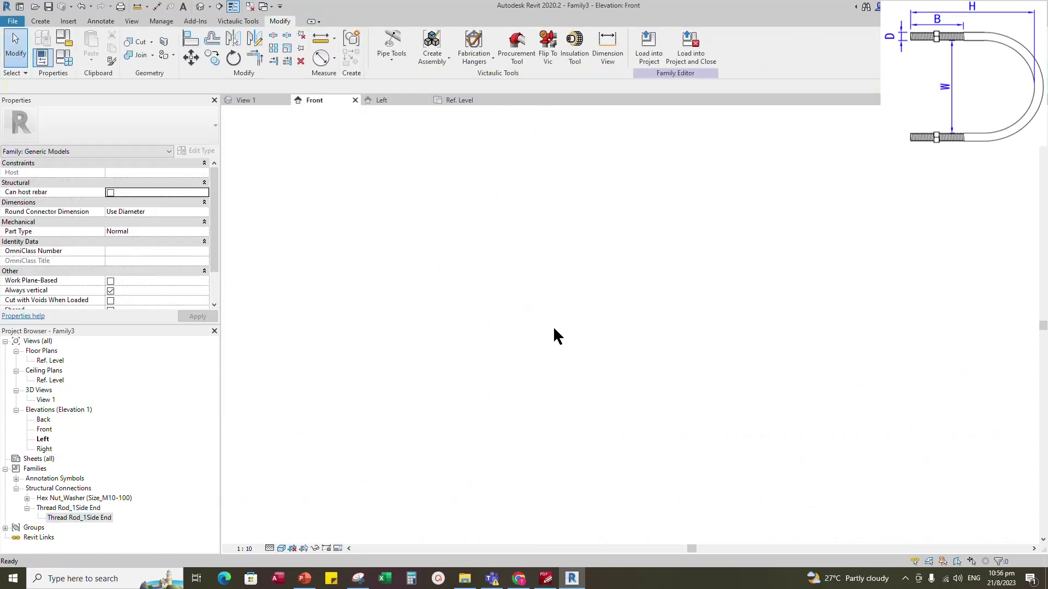
scroll(570, 368, down, 1)
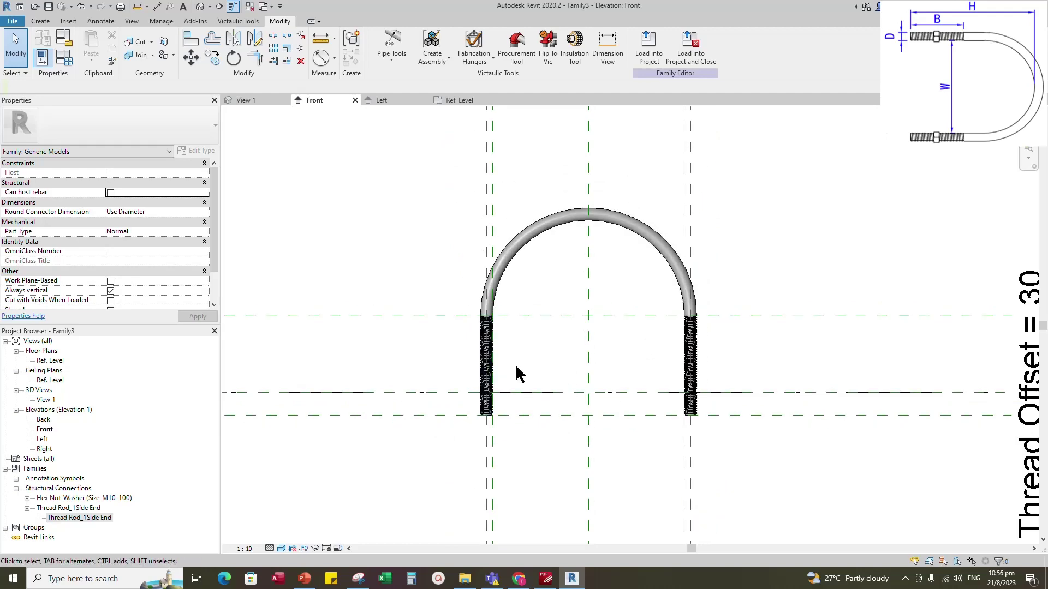
- Flex the family by applying a Rod Diameter of 14 mm and restoring it to 16 mm
click(64, 56)
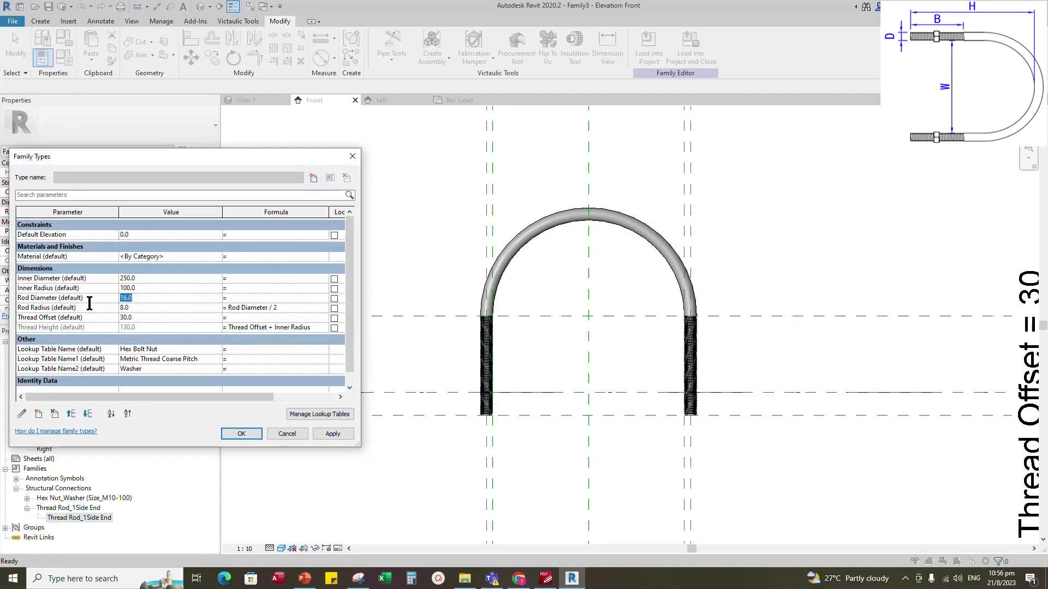
click(337, 435)
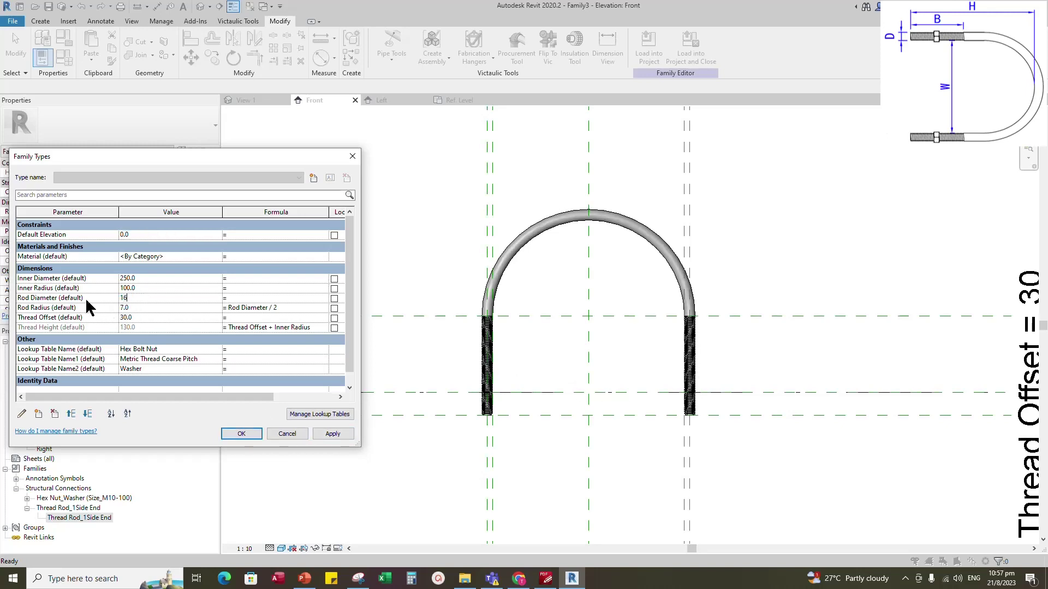
key(Return)
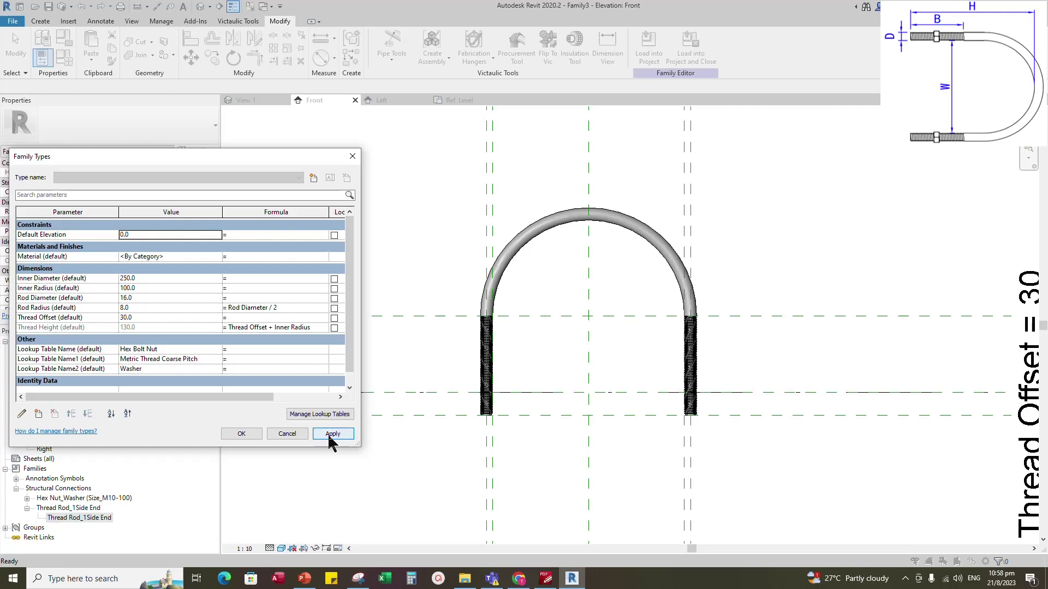
click(243, 435)
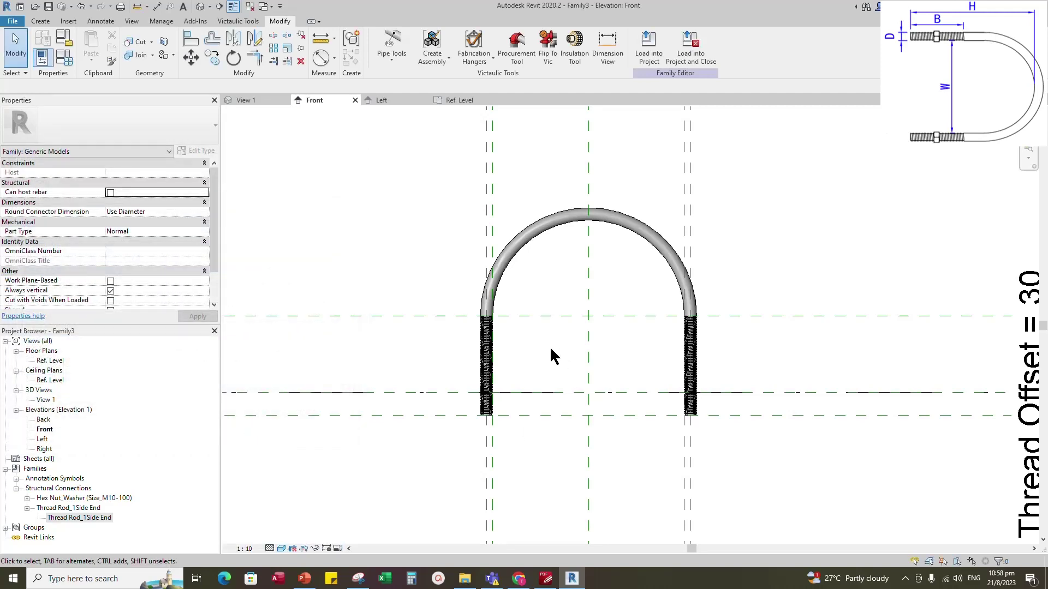
- Drive the Inner Radius parameter with the formula Inner Diameter / 2 and apply it
middle_click(508, 431)
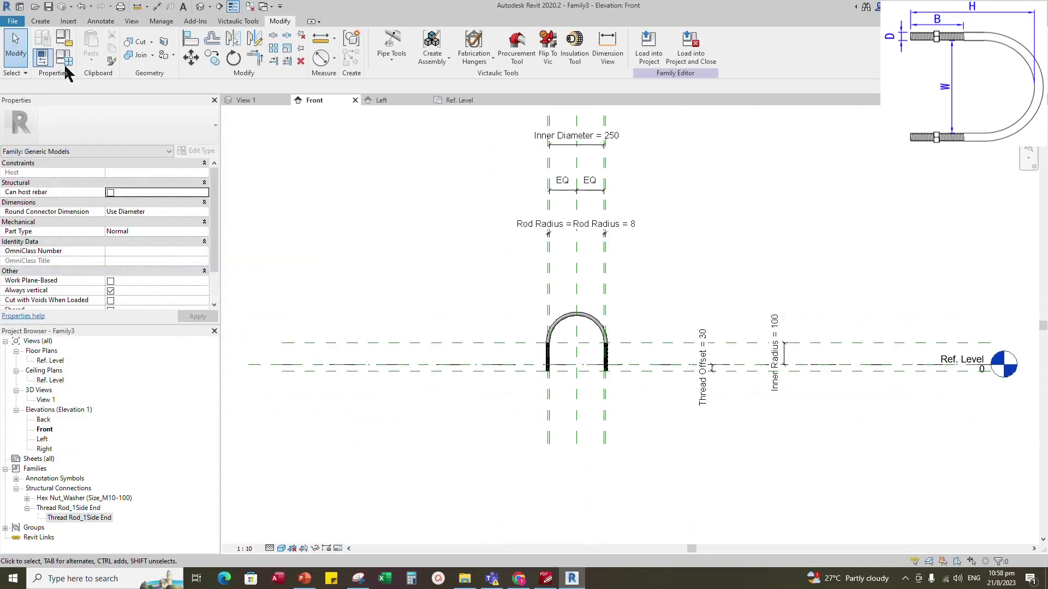
click(63, 57)
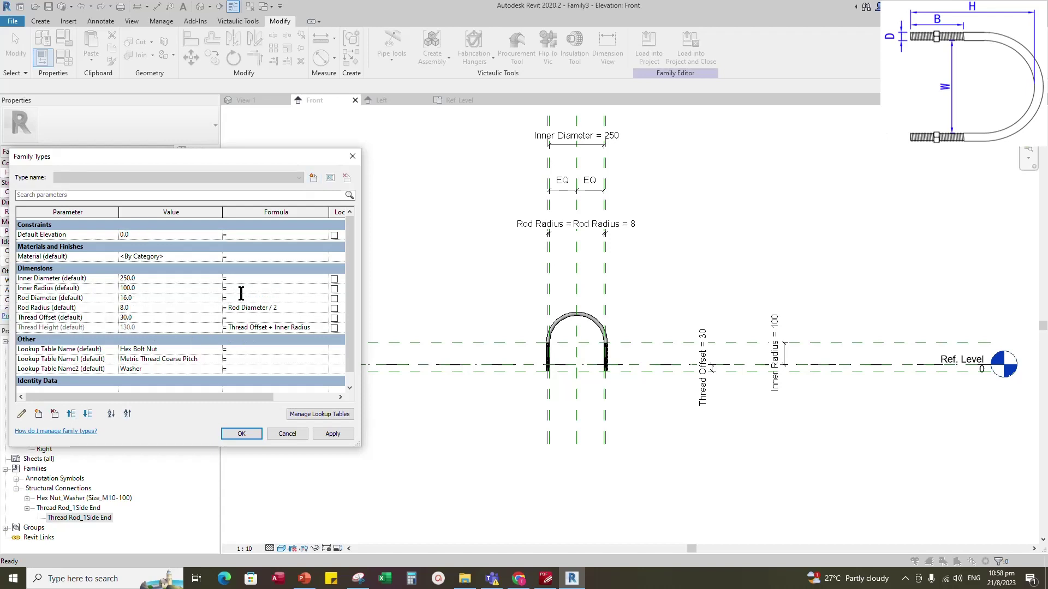
text(Diameter / 2)
click(333, 433)
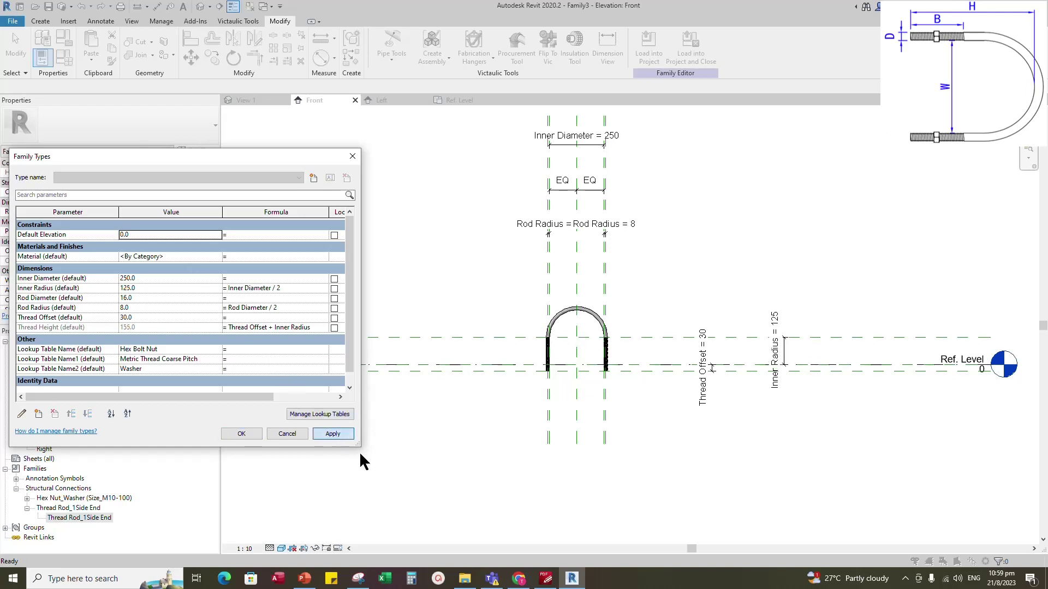
click(241, 434)
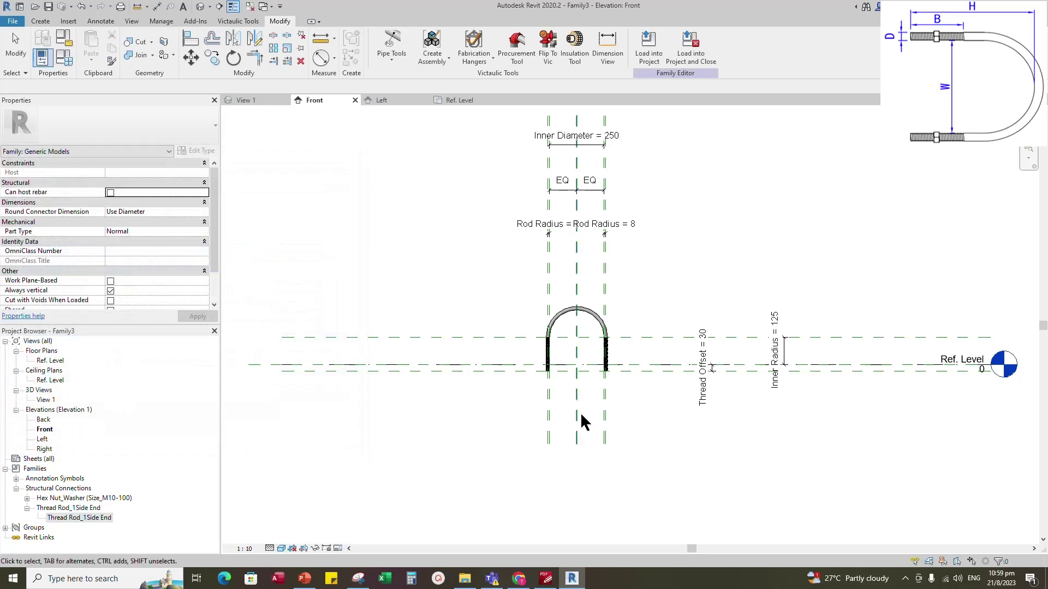
- In the Ref. Level plan, place a Nut Washer_Face Based instance on the work plane, on the horizontal centre plane outside the left rod
scroll(657, 424, up, 3)
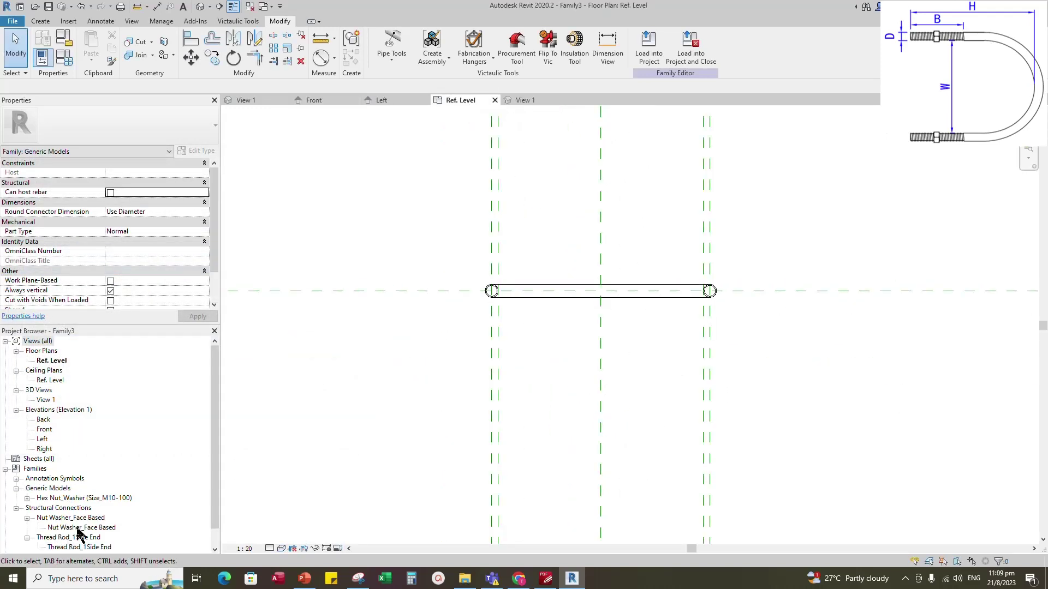
drag(80, 530, 524, 330)
scroll(465, 290, up, 2)
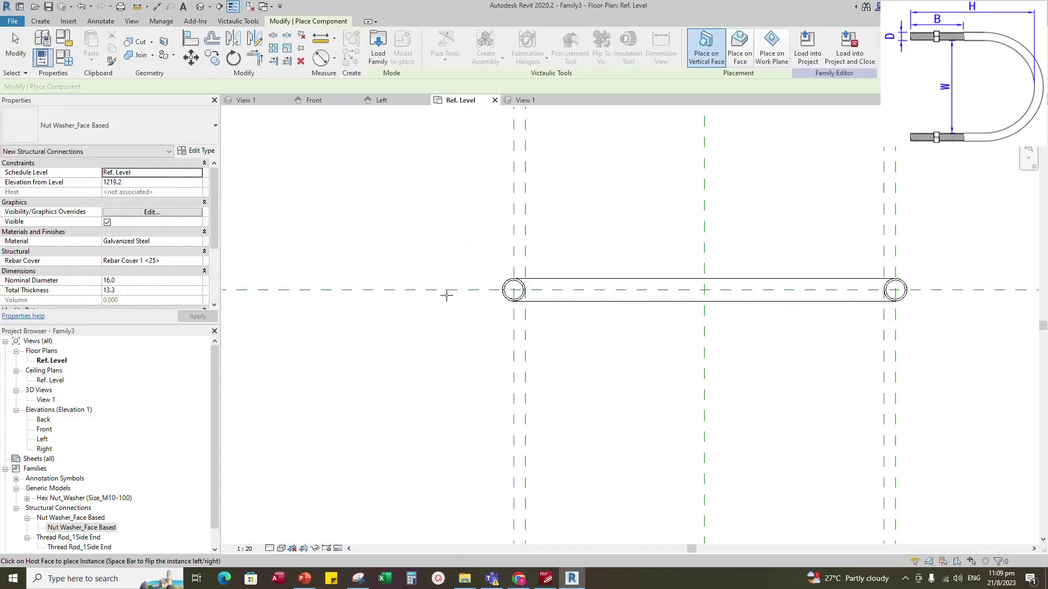
scroll(615, 174, down, 1)
click(772, 49)
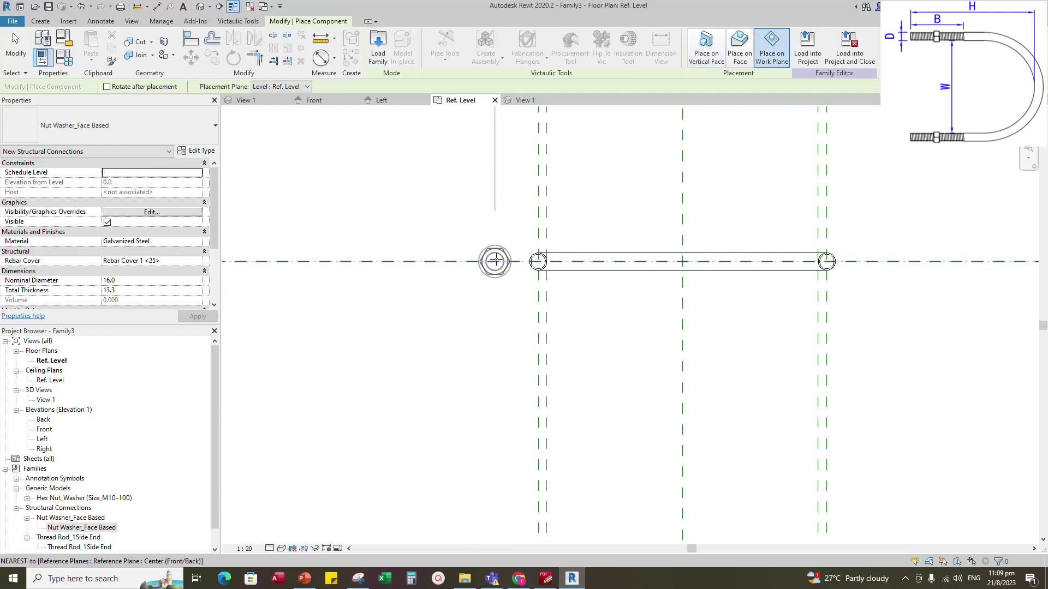
click(495, 261)
key(Escape)
key(Escape)
scroll(452, 296, down, 1)
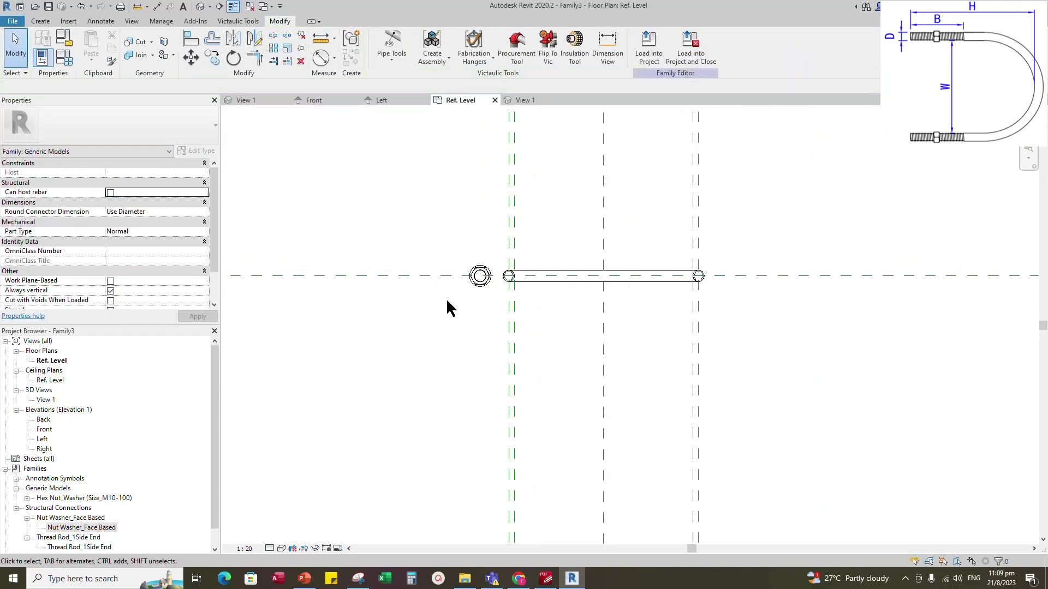
- In the Front elevation, mirror the nut washer downward about the Ref. Level line and delete the original
click(314, 100)
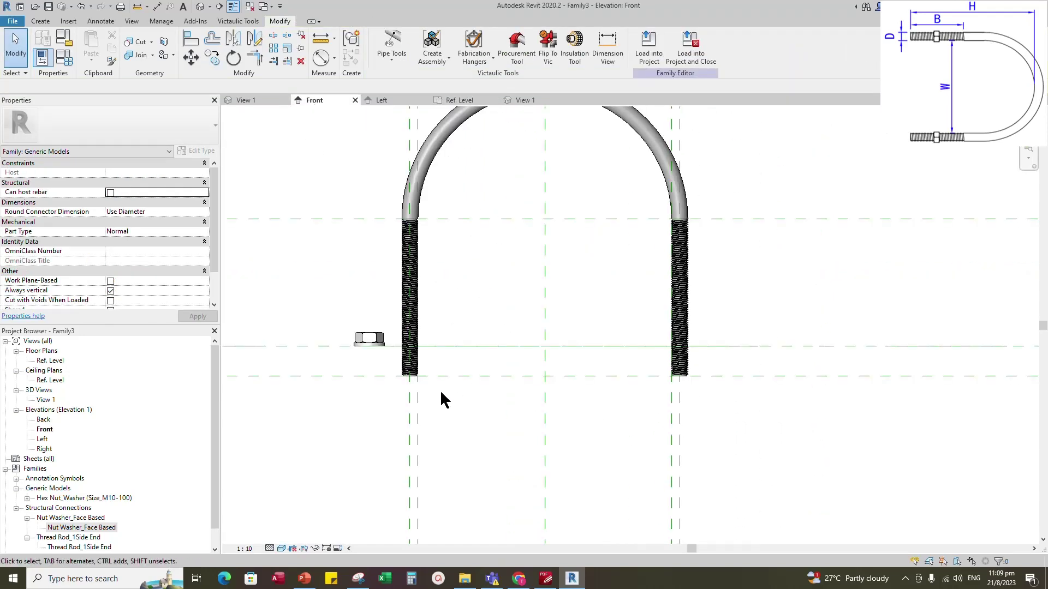
scroll(396, 345, up, 2)
scroll(396, 345, up, 1)
click(452, 339)
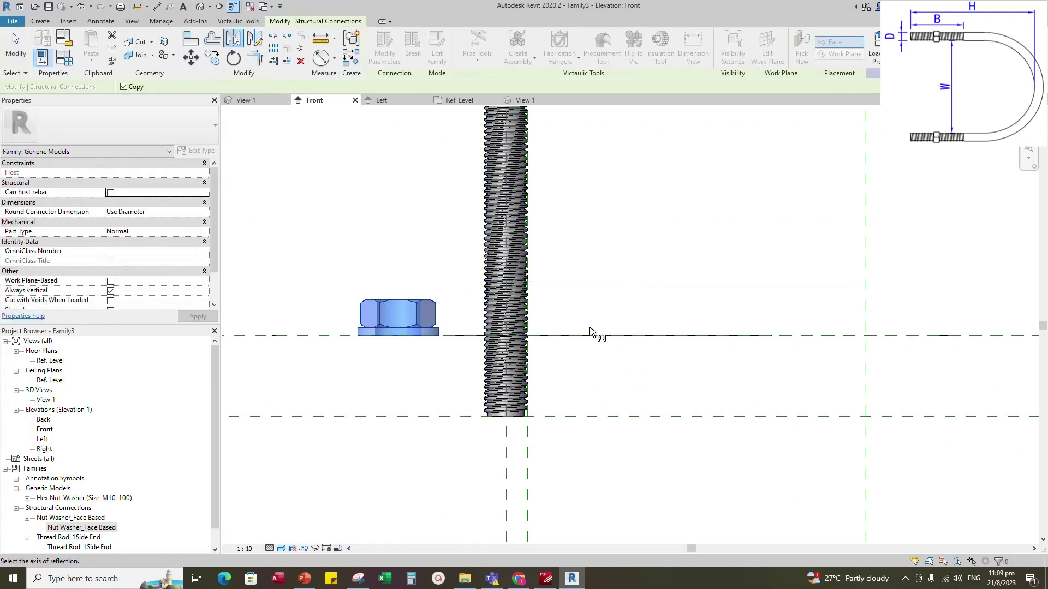
click(592, 370)
click(405, 306)
key(Delete)
scroll(469, 369, down, 4)
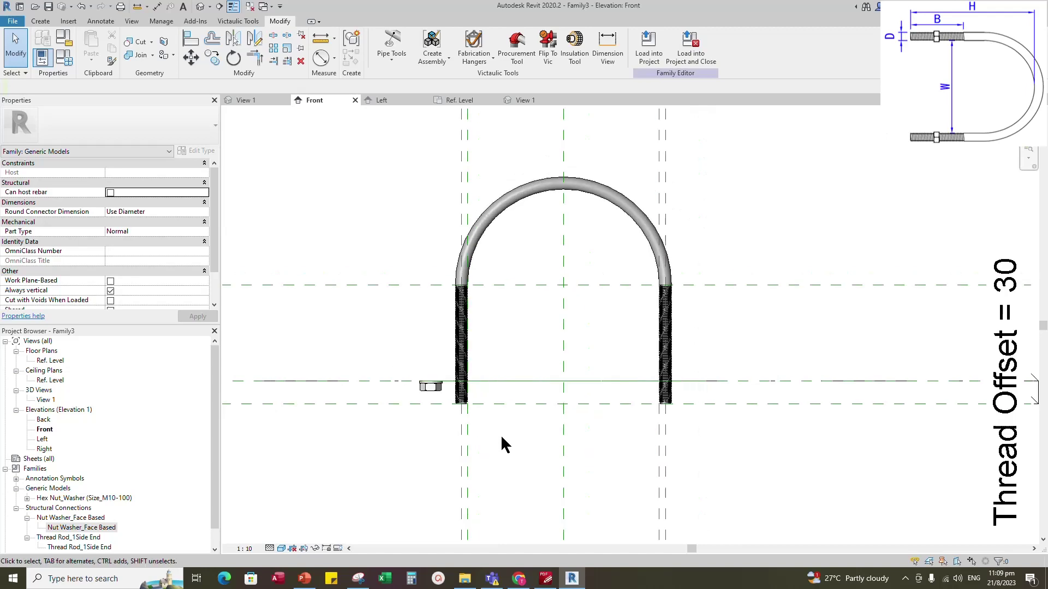
- Align the nut washer's centre to the left rod's centre reference plane and lock the alignment
click(191, 40)
scroll(445, 401, up, 3)
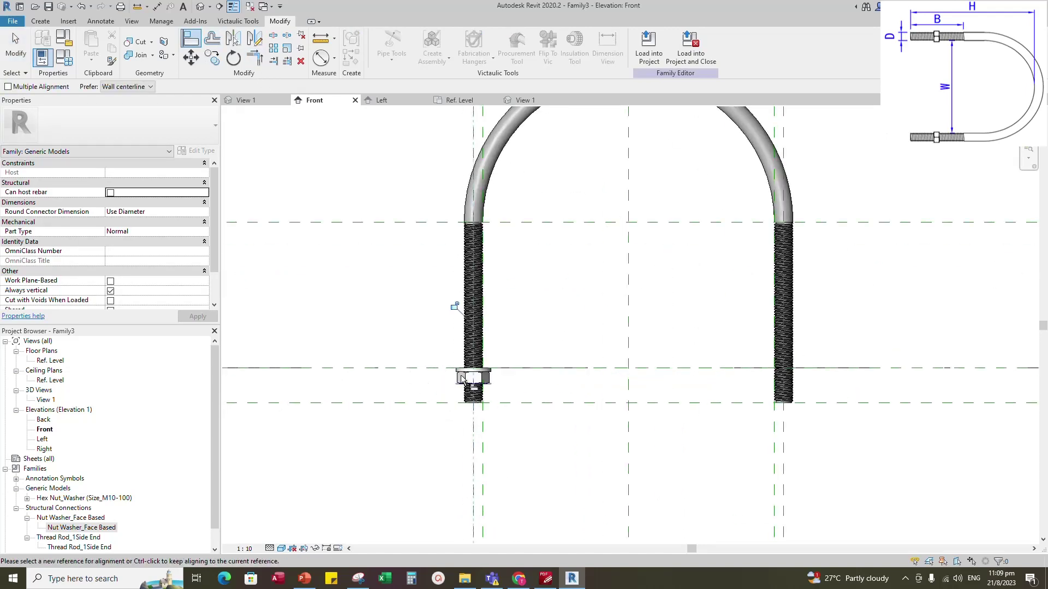
key(Escape)
key(Escape)
- Mirror the left nut washer about the vertical centre plane to place a copy on the right rod
scroll(528, 404, up, 2)
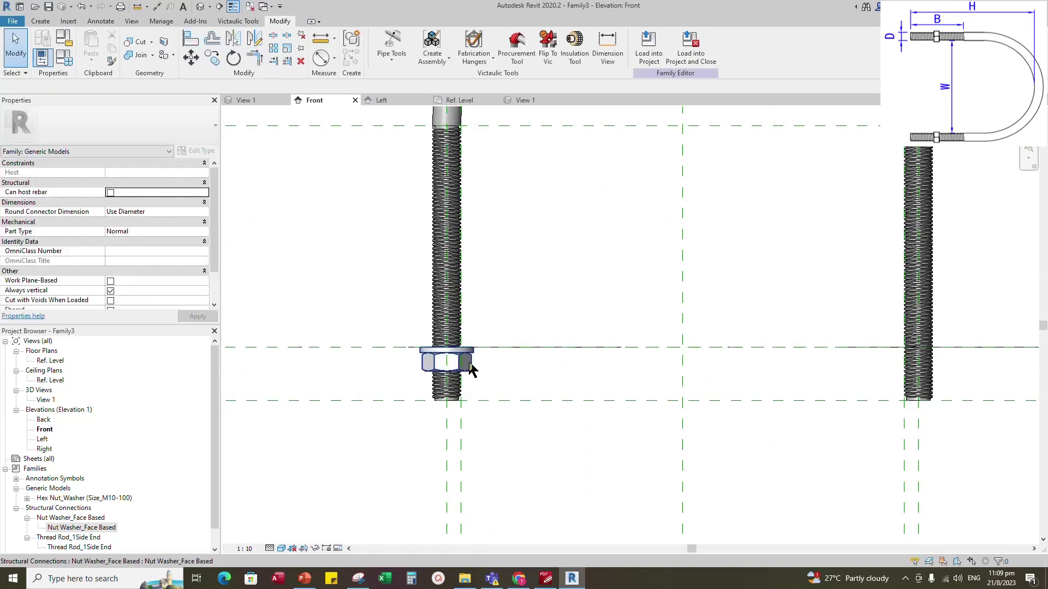
click(470, 365)
scroll(471, 376, down, 2)
click(234, 40)
click(610, 317)
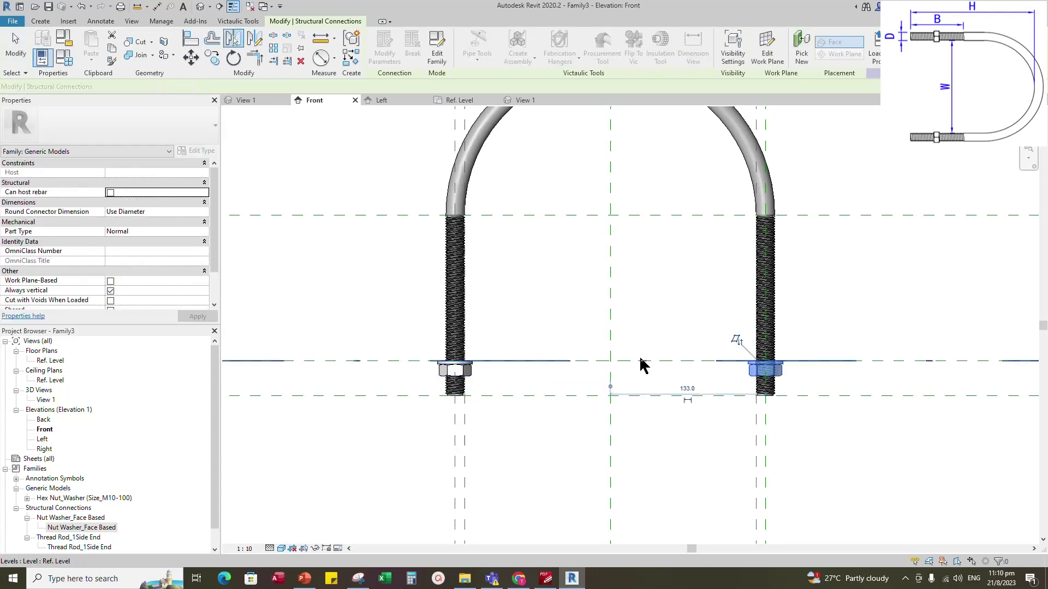
key(Escape)
- Align the right nut washer's centre to the right rod's centre reference plane and lock the alignment
click(765, 450)
click(766, 372)
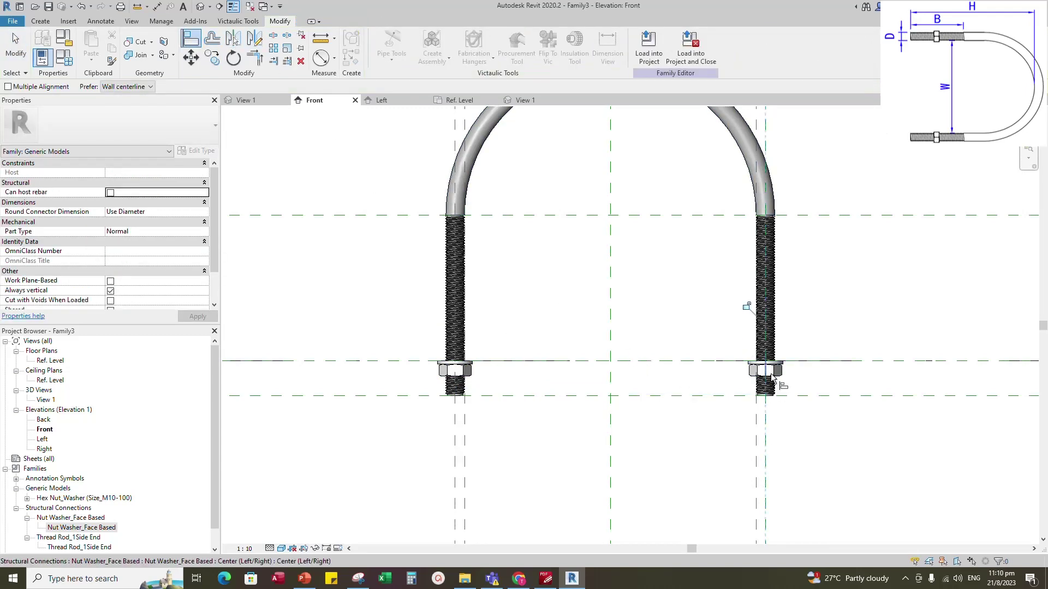
key(Escape)
scroll(570, 401, down, 2)
scroll(509, 393, up, 2)
- Associate the left nut washer's Lookup Table Name with the family's Lookup Table Name, and its Lookup Table Name1 with Lookup Table Name2
click(505, 377)
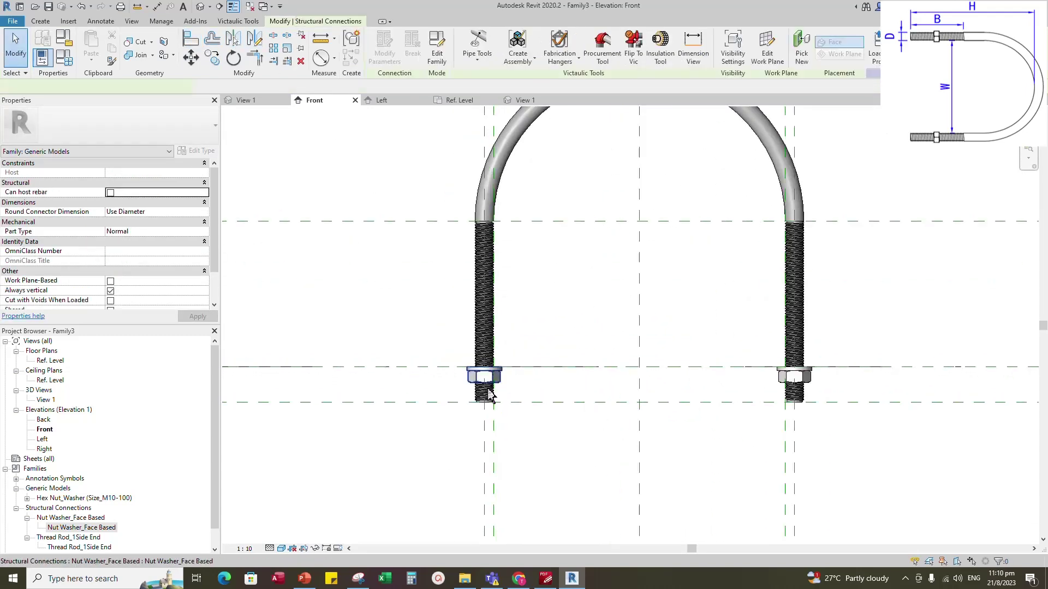
scroll(197, 285, down, 1)
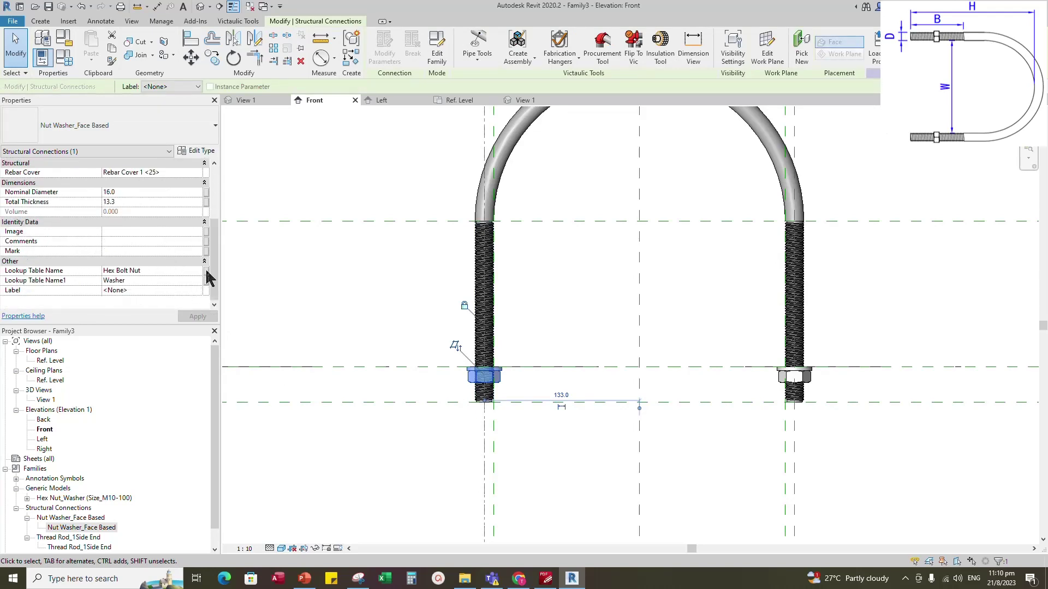
click(207, 272)
click(479, 276)
click(544, 384)
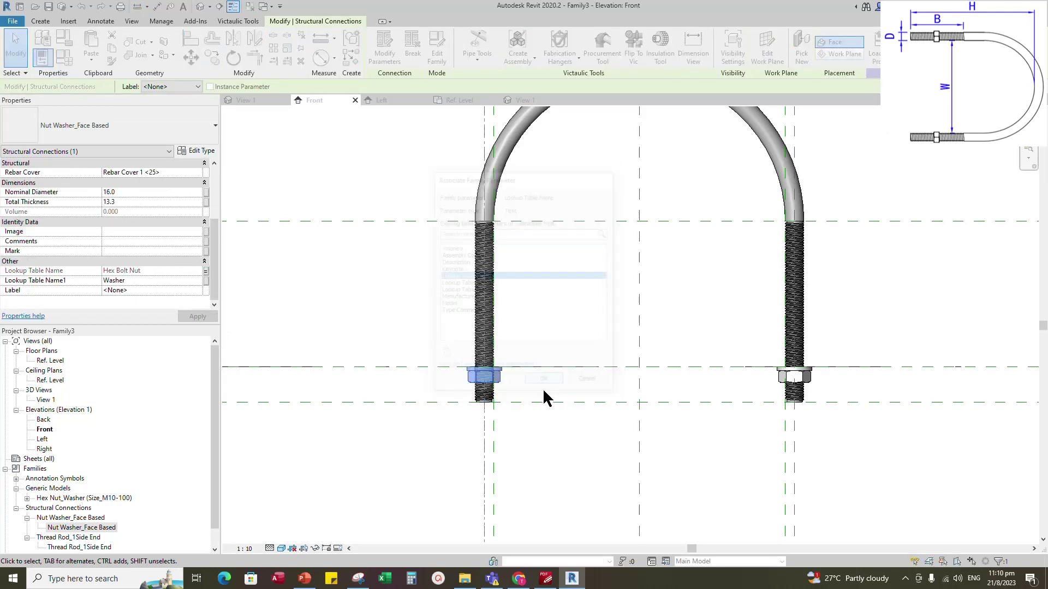
click(206, 281)
double_click(482, 291)
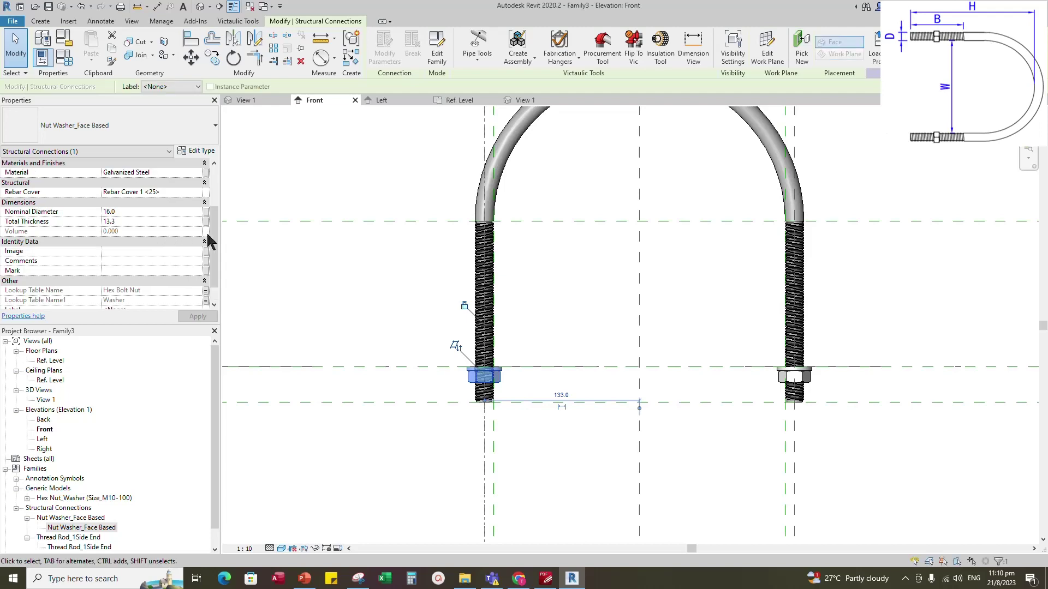
- Associate the left nut washer's Nominal Diameter with Rod Diameter and its Material with the family's Material parameter
click(206, 213)
click(462, 277)
click(549, 382)
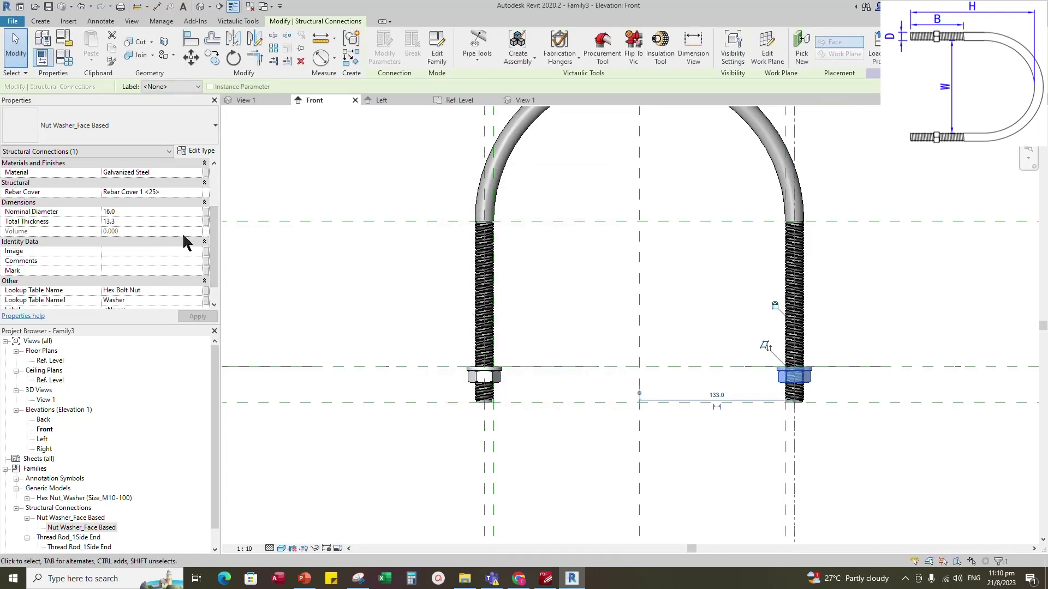
click(470, 374)
click(203, 242)
click(461, 255)
click(545, 382)
click(652, 428)
- Associate the right nut washer's Material with the family's Material parameter and its Nominal Diameter with Rod Diameter
click(780, 379)
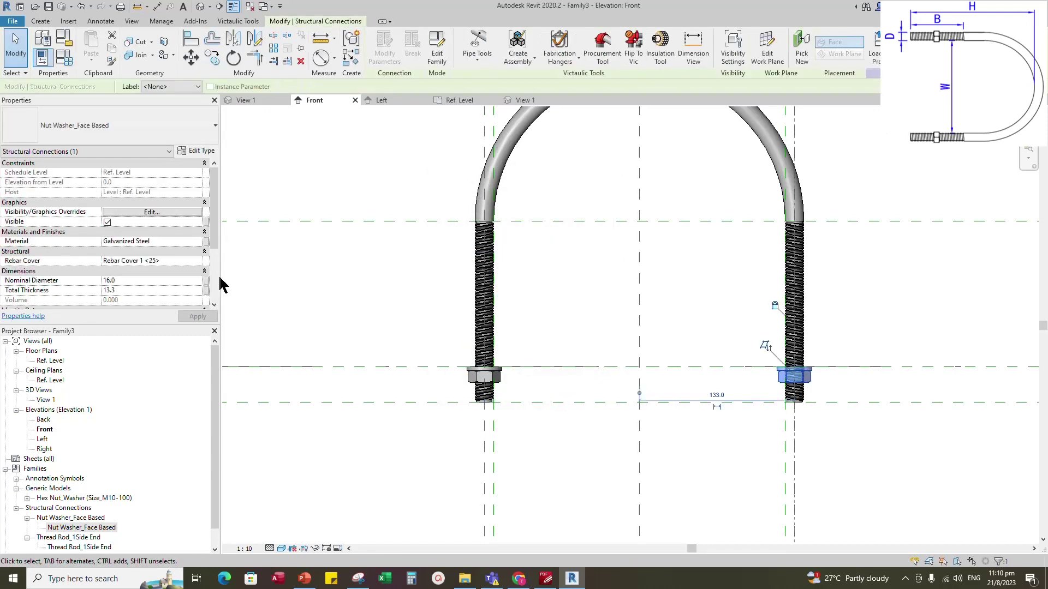
click(205, 241)
click(544, 383)
scroll(186, 292, down, 2)
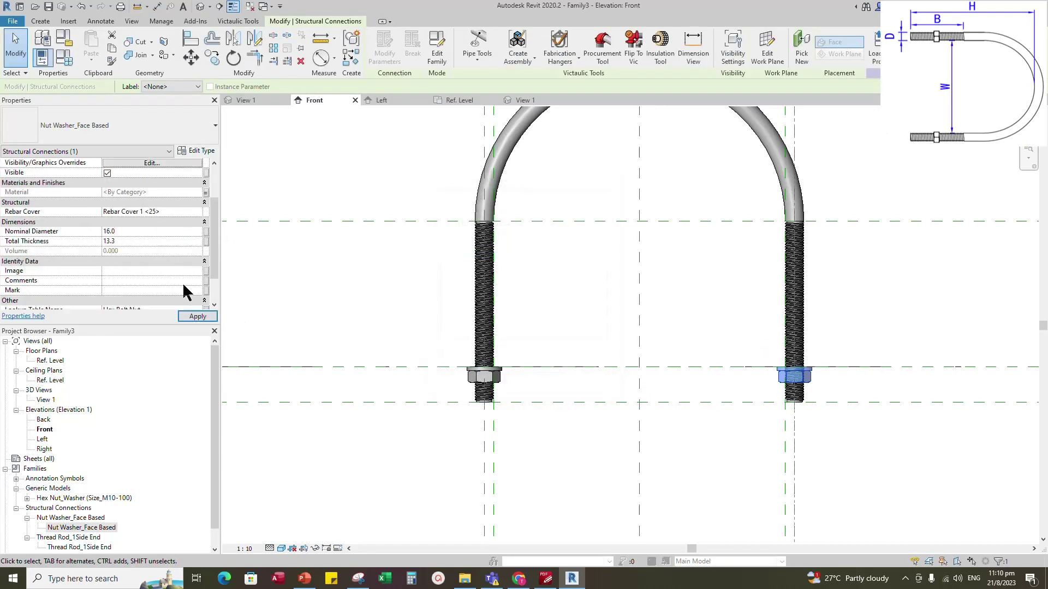
click(206, 232)
click(463, 276)
click(544, 383)
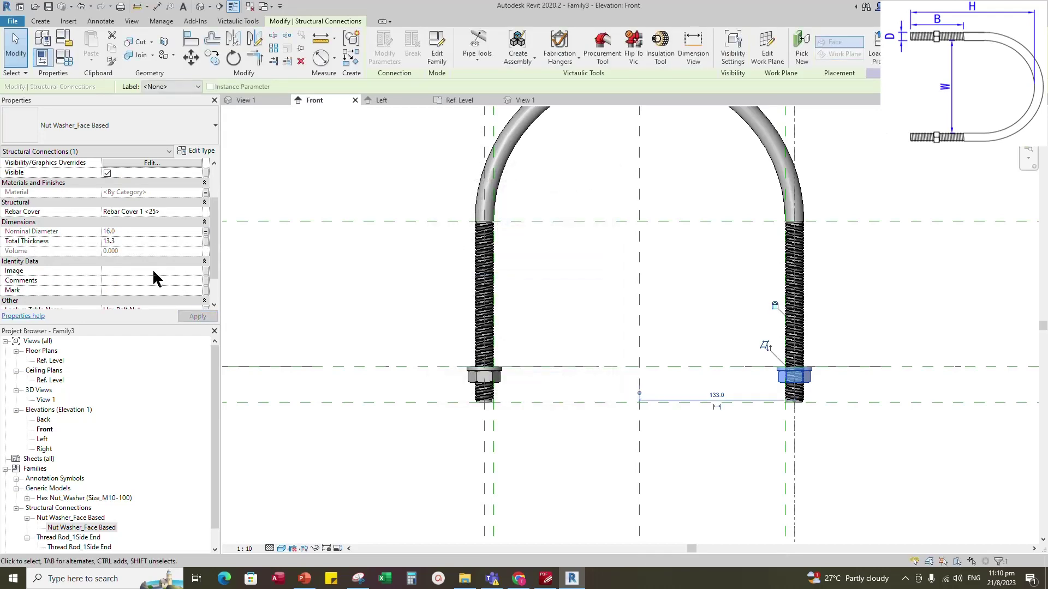
- Associate the right nut washer's Lookup Table Name with the family's Lookup Table Name, and its Lookup Table Name1 with Lookup Table Name2
scroll(153, 272, down, 2)
click(206, 271)
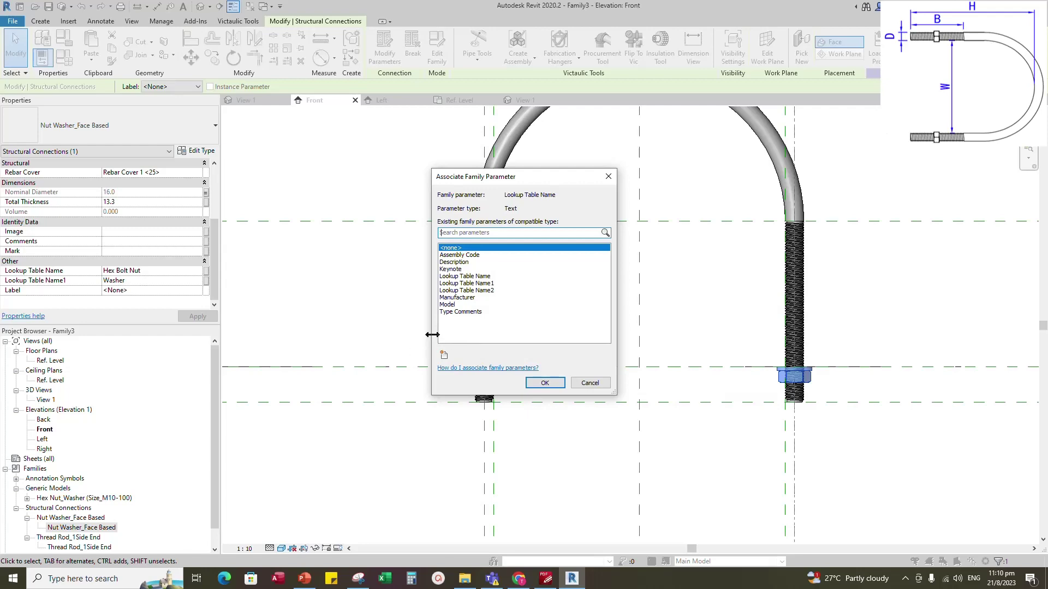
double_click(482, 276)
click(205, 280)
click(482, 291)
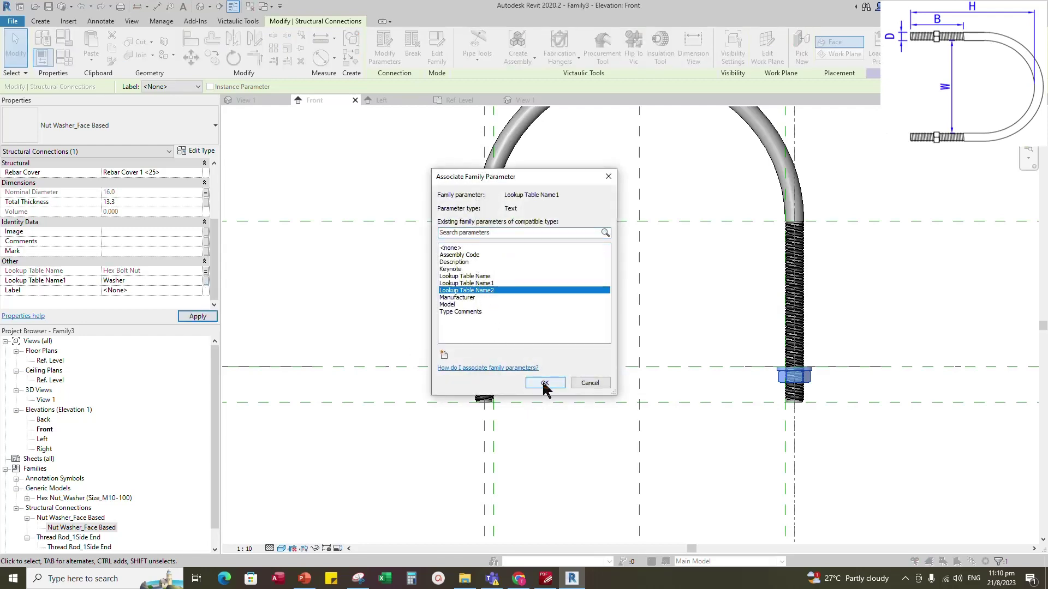
click(545, 383)
click(530, 423)
scroll(530, 422, down, 2)
scroll(535, 334, up, 5)
scroll(558, 352, down, 5)
scroll(508, 382, up, 4)
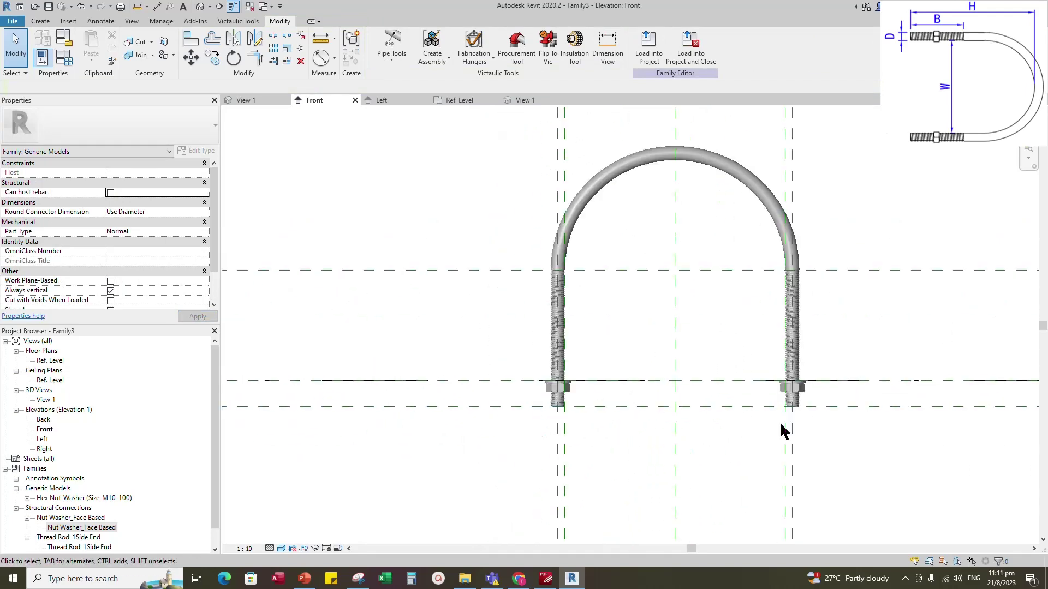
- Check the left nut washer's associated diameter, material and lookup table parameters
click(588, 391)
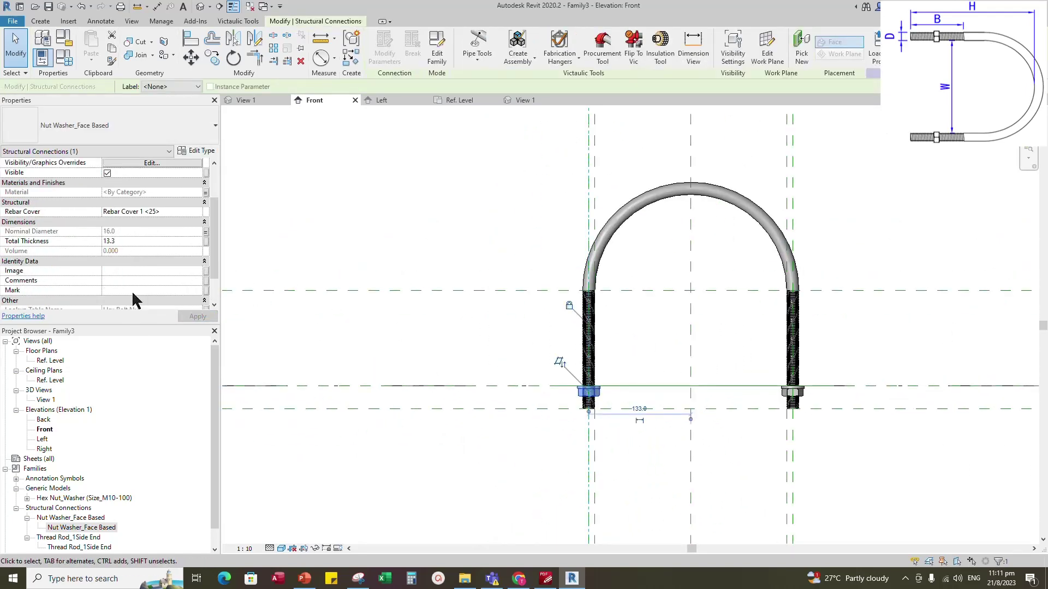
scroll(133, 294, down, 2)
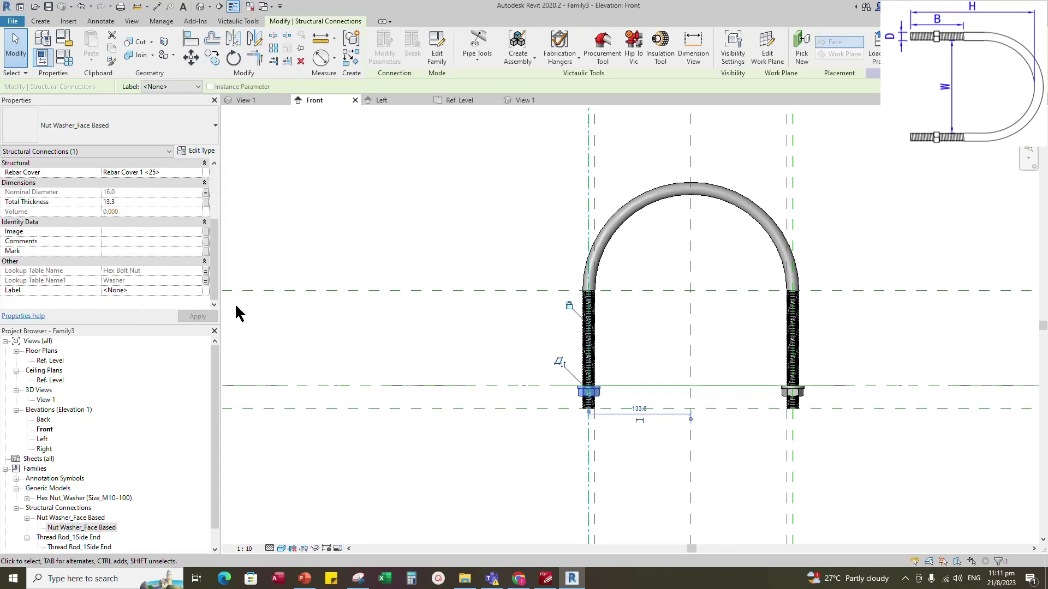
click(353, 337)
- Set the family's Inner Diameter parameter to 200 and apply it to the U-bolt
click(64, 56)
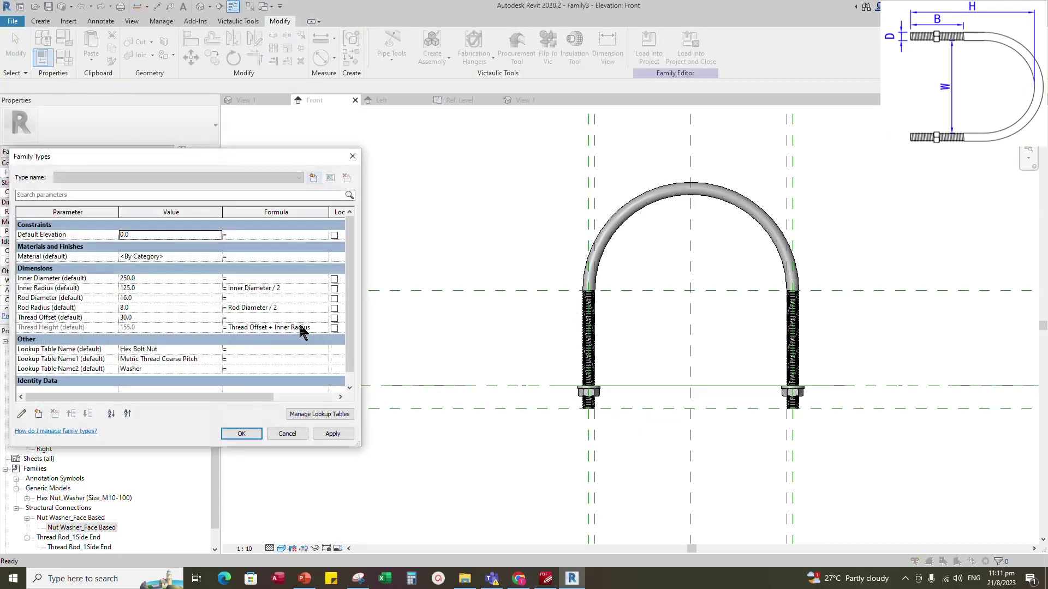
click(130, 279)
drag(137, 278, 99, 278)
text(200)
click(332, 434)
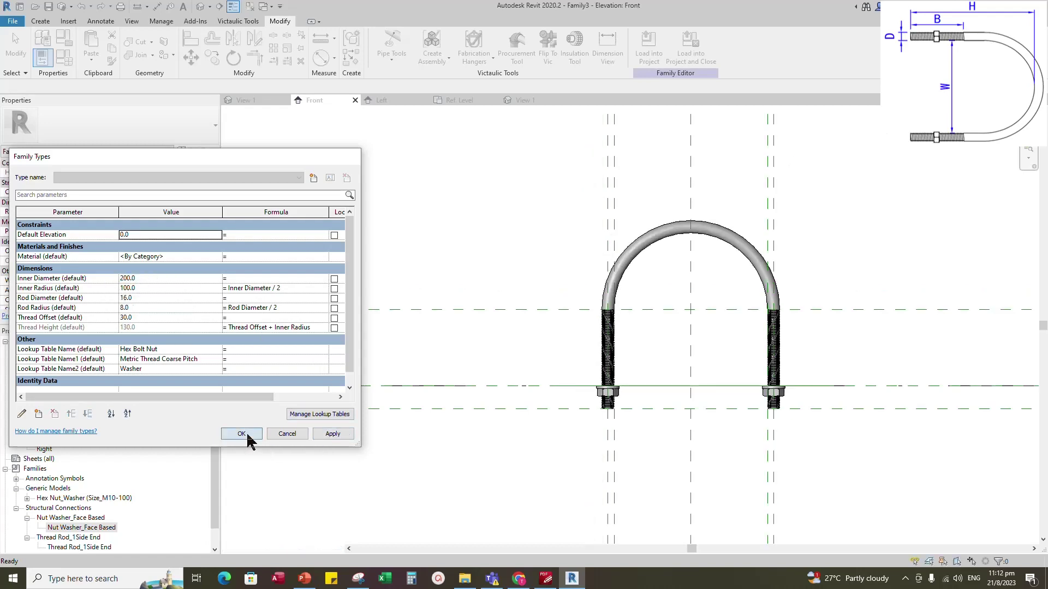
click(241, 434)
- Examine the U-bolt in the front elevation, and in 3D view View 1 from another angle
scroll(607, 394, down, 2)
scroll(605, 396, up, 4)
scroll(513, 401, down, 3)
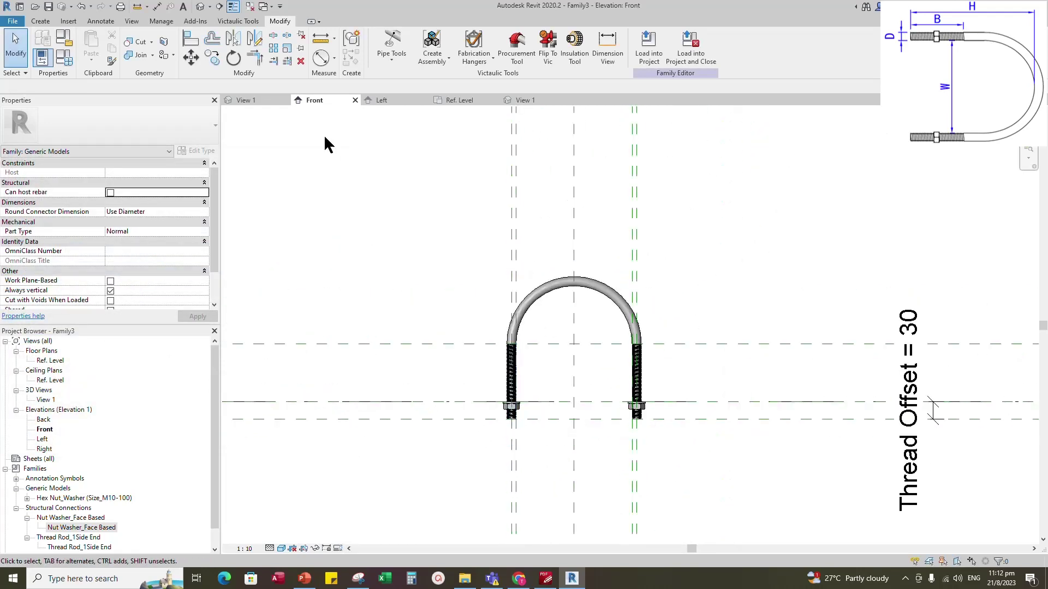
click(256, 100)
scroll(443, 376, up, 4)
scroll(823, 437, down, 1)
shift+middle_drag(822, 437, 617, 447)
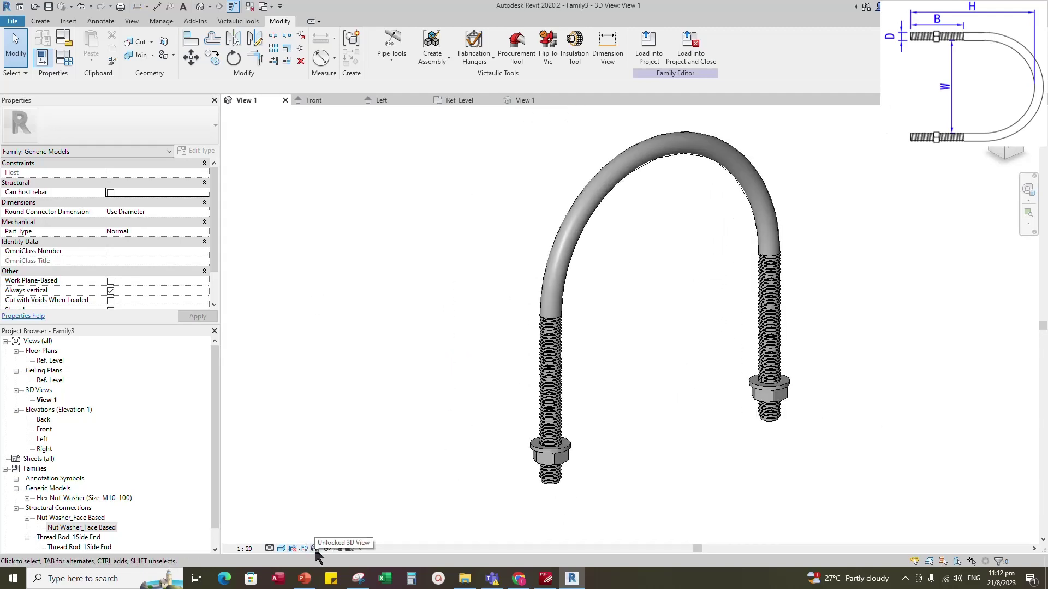
- Create a new material for the family's Material parameter and name it Galvanized
click(63, 57)
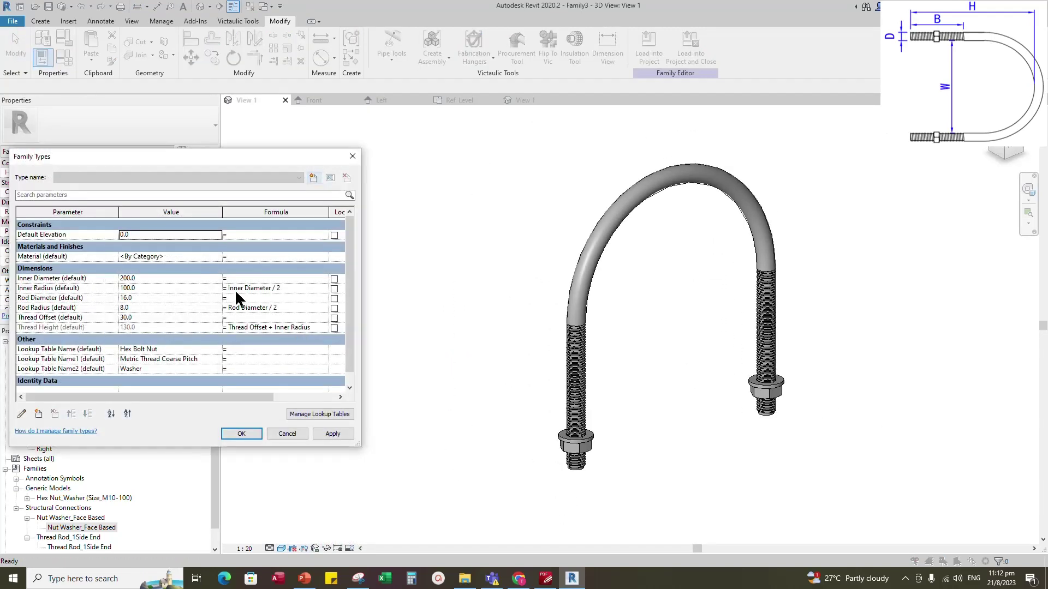
click(191, 256)
click(217, 257)
click(243, 471)
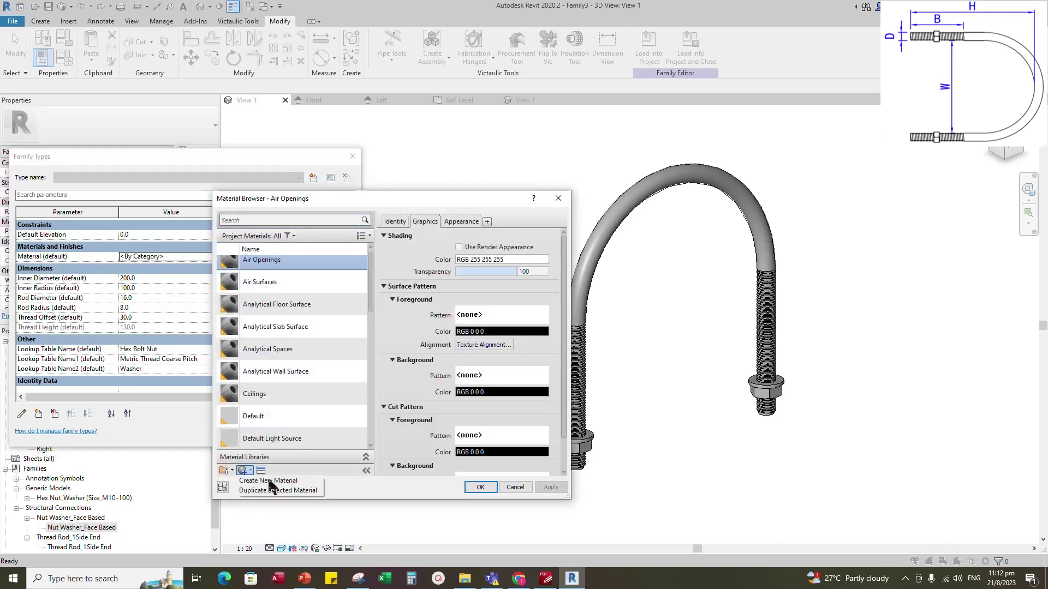
click(269, 481)
right_click(277, 344)
click(309, 380)
text(Galv)
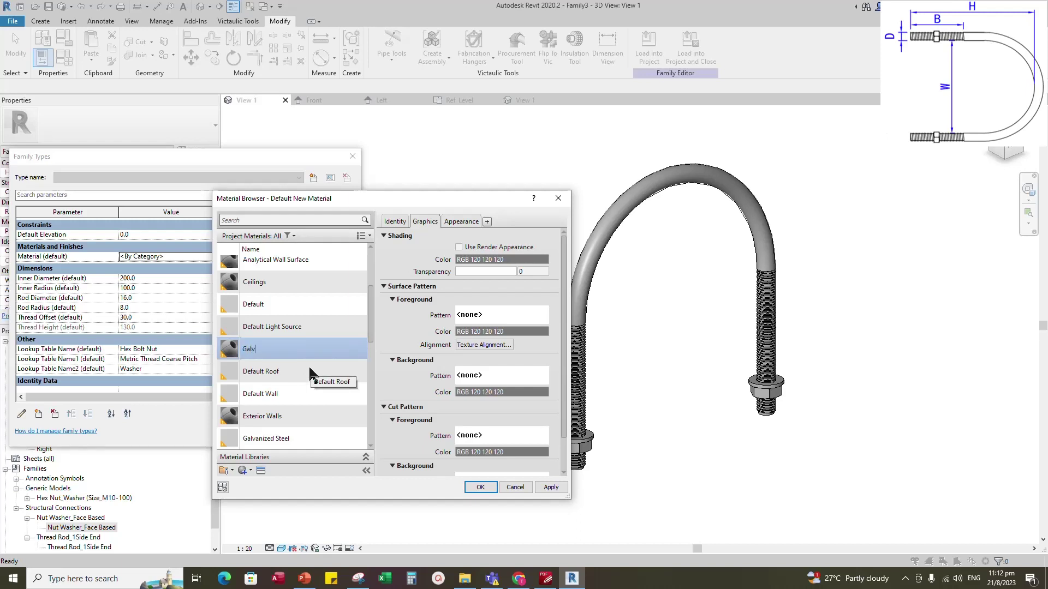
text(anized)
- Find the Galvanized asset of category Metal: Steel in the Appearance Library and use it as the Galvanized material's appearance
click(261, 471)
click(648, 217)
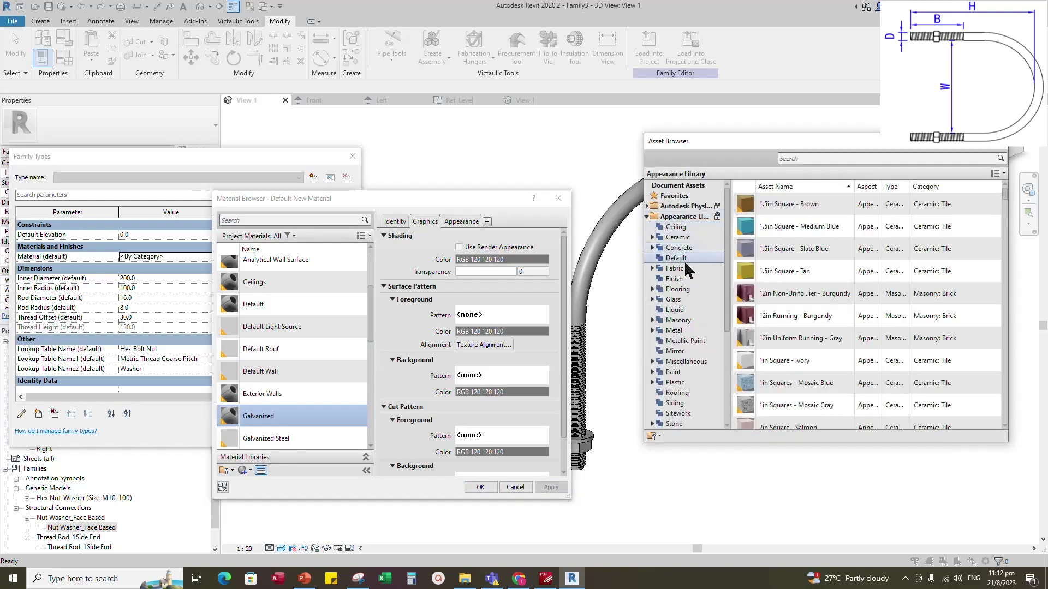
click(674, 331)
click(805, 159)
text(Galvan)
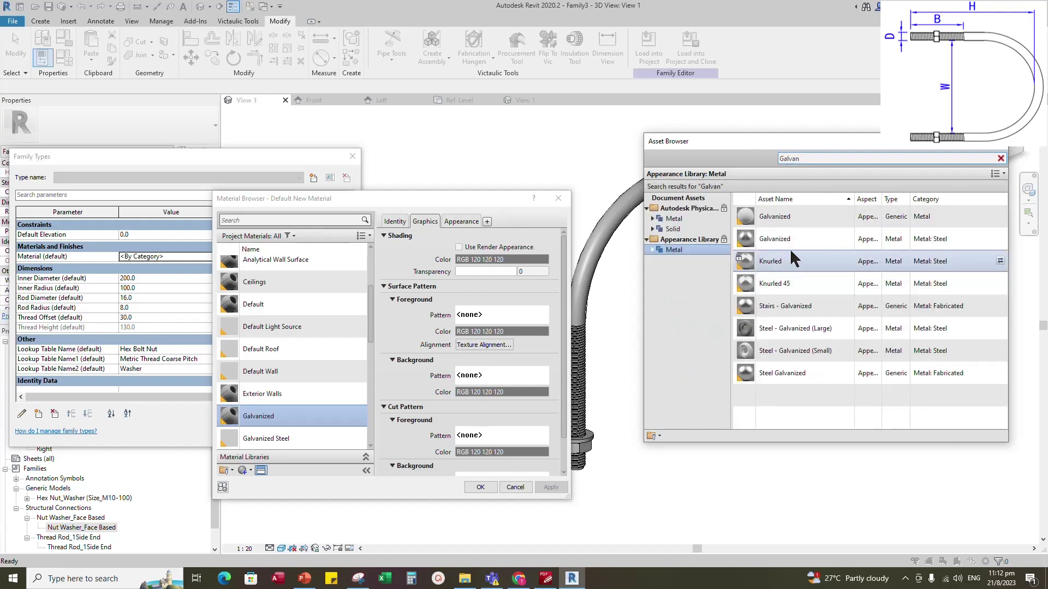
click(1000, 239)
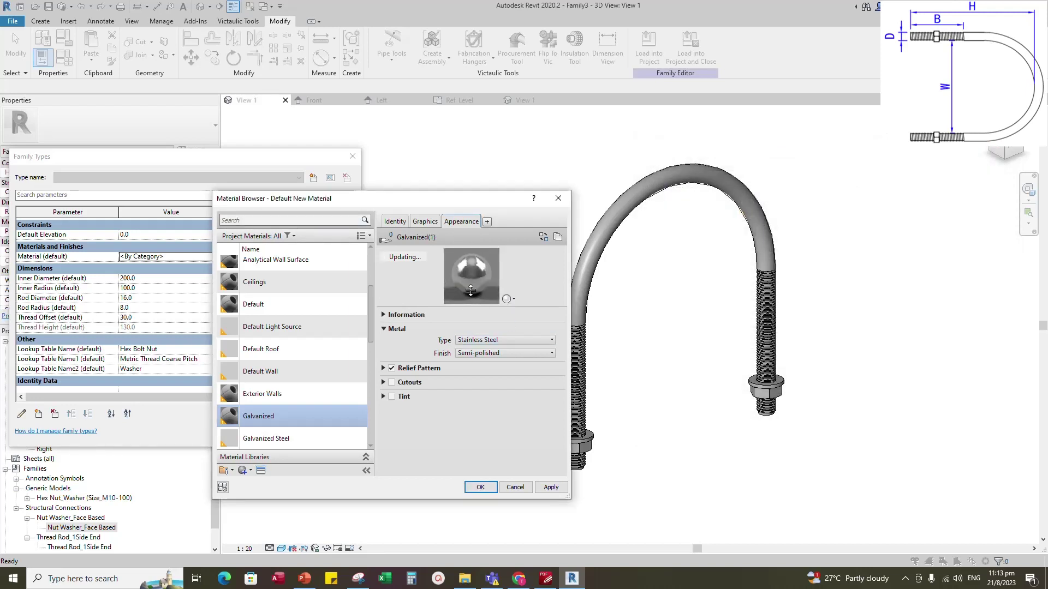
- Rename the appearance asset as Galvanized_Steel and make the material's shading use the render appearance
click(383, 315)
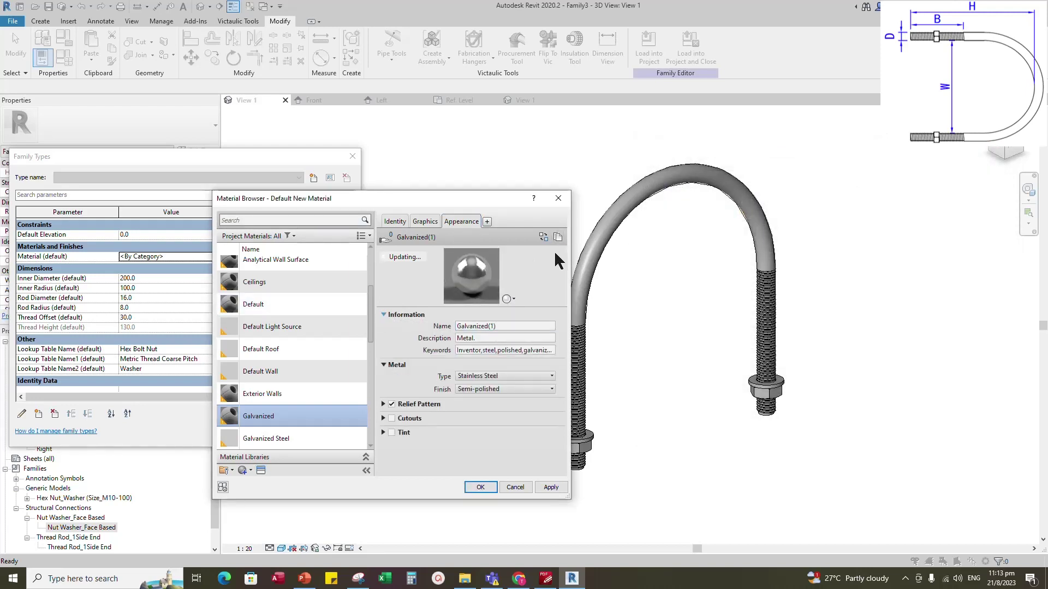
click(497, 328)
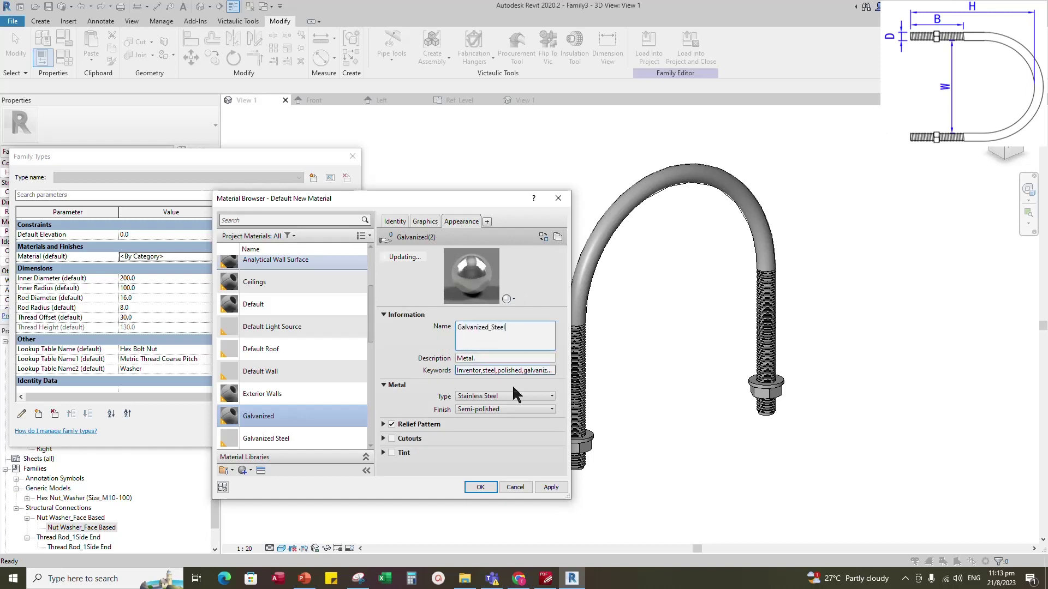
click(551, 487)
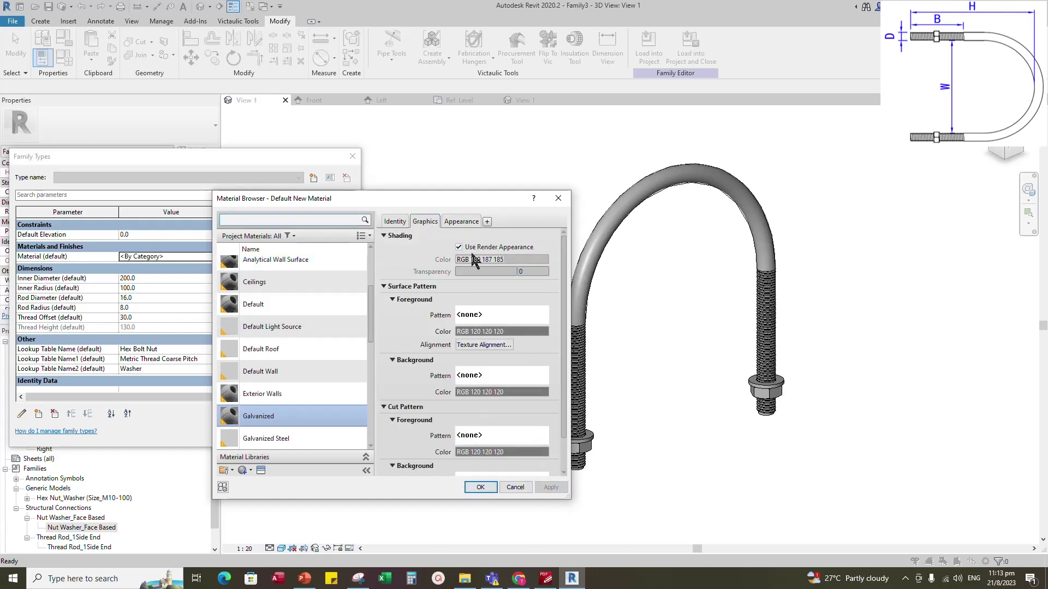
- Assign the Galvanized material to the family's Material parameter and accept the family types
click(462, 222)
click(488, 488)
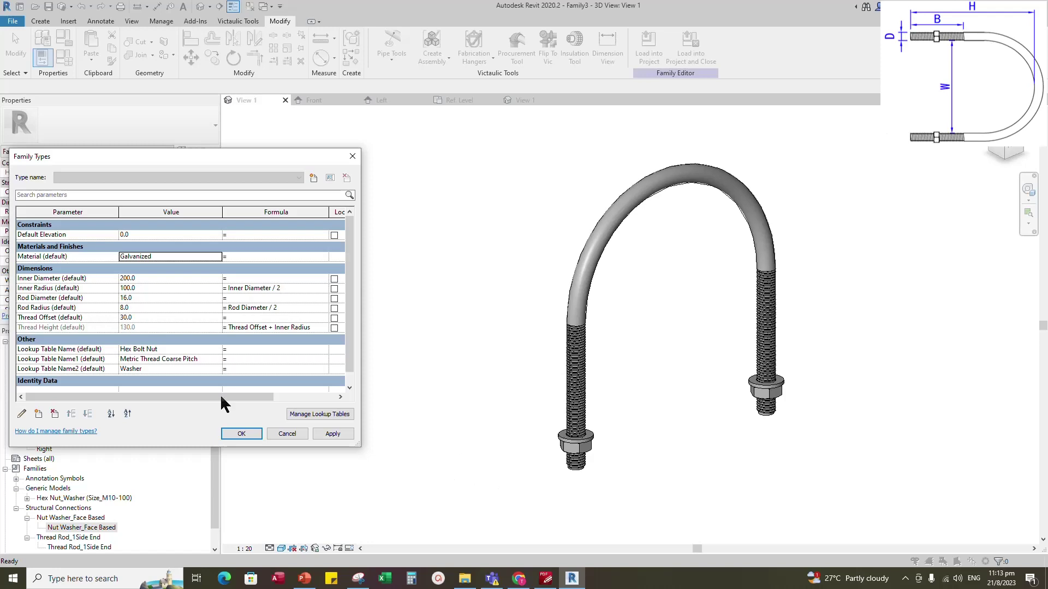
click(241, 434)
- Switch the 3D view to the Realistic visual style and look over the U-bolt's material
click(281, 548)
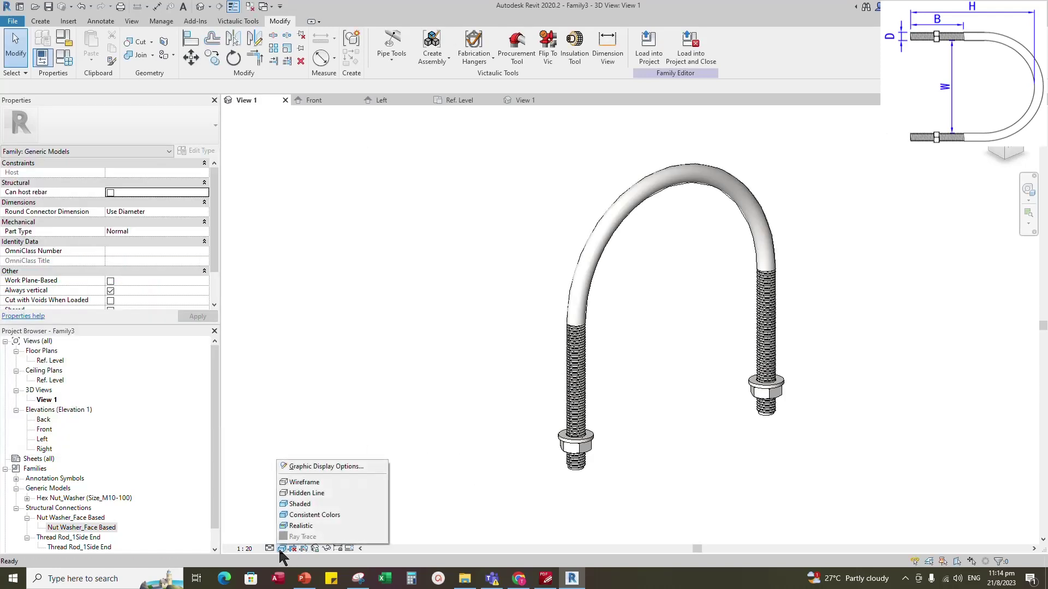
click(299, 527)
scroll(622, 360, up, 2)
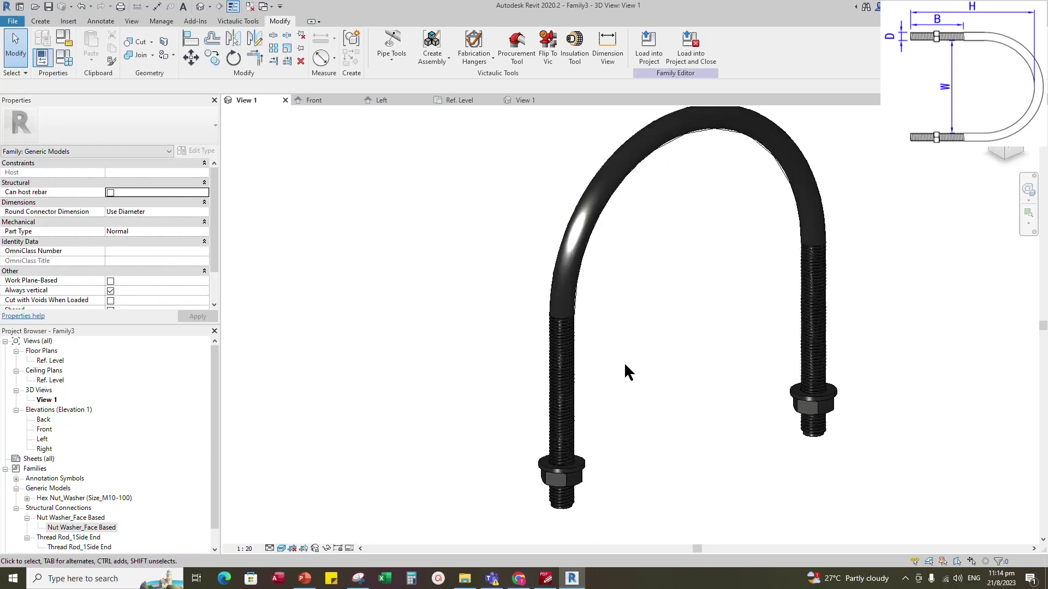
scroll(569, 328, up, 3)
scroll(713, 339, down, 3)
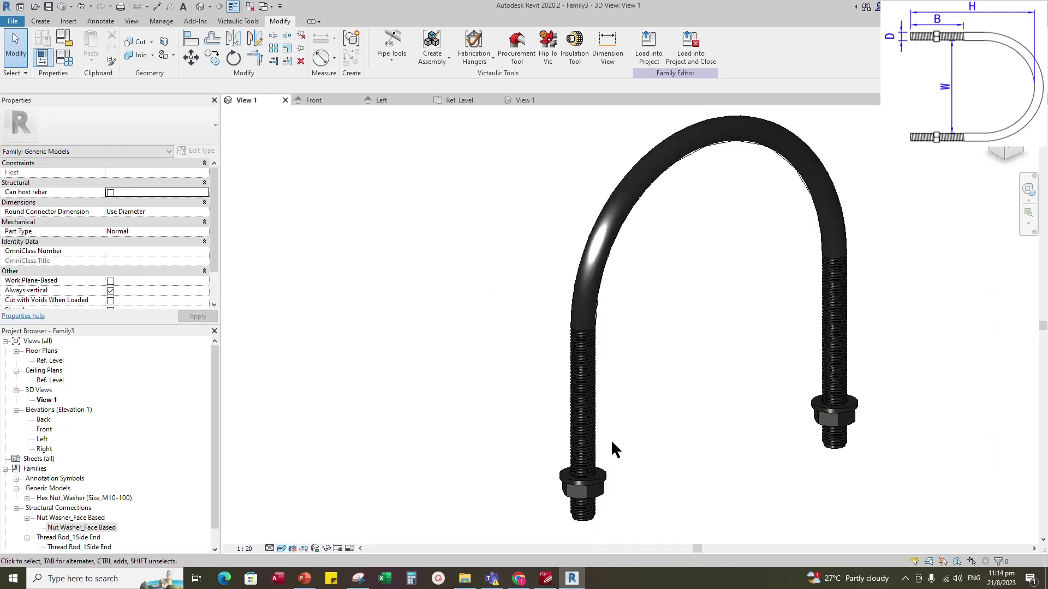